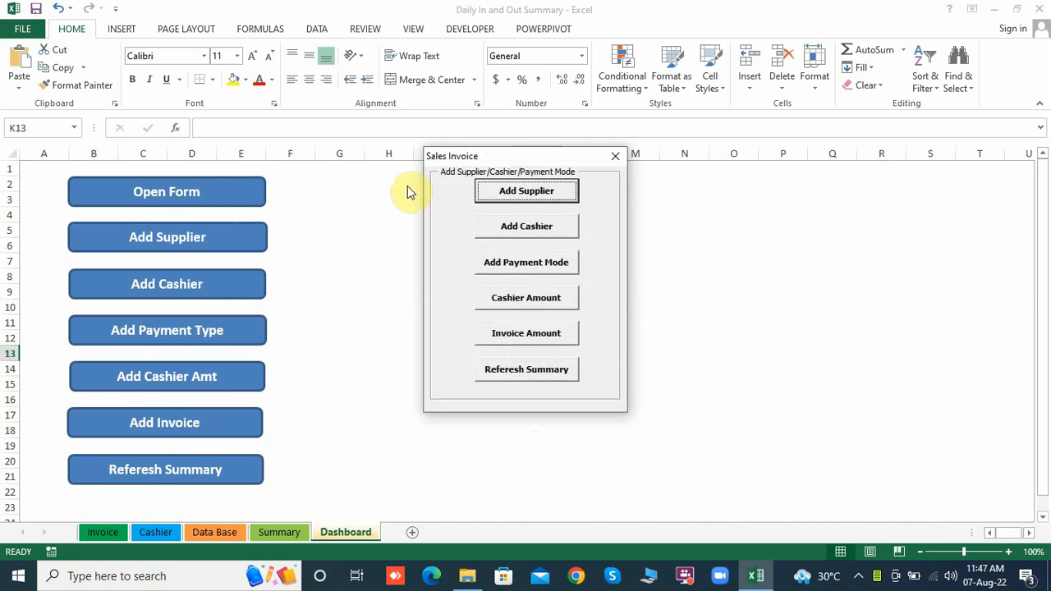
# Step: In the supplier form, load the Supplier-10 record and set the name to Supplier-11 and the ID to S-111
pyautogui.click(522, 197)
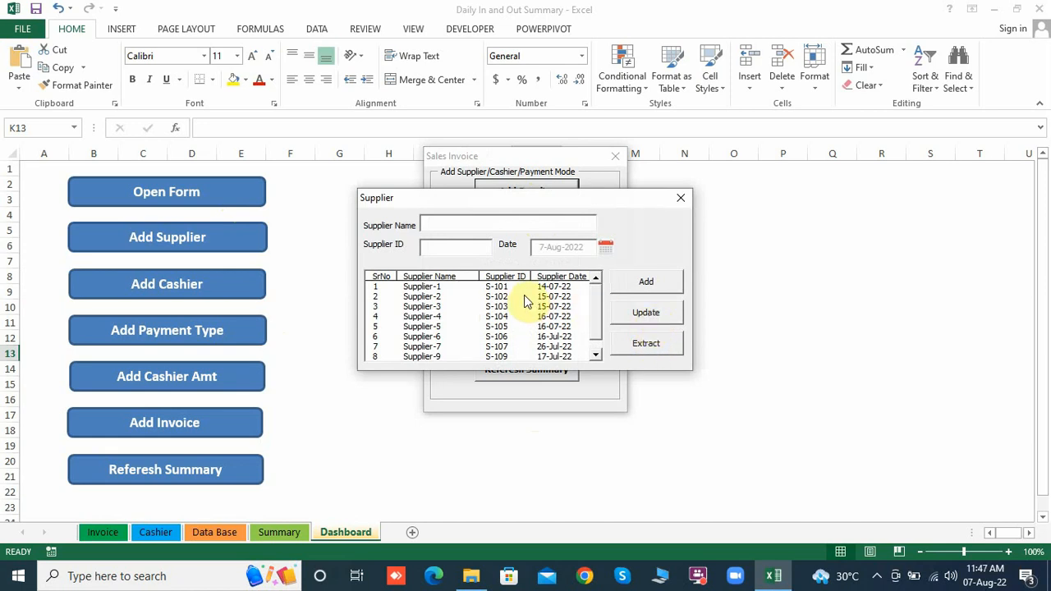
pyautogui.click(597, 355)
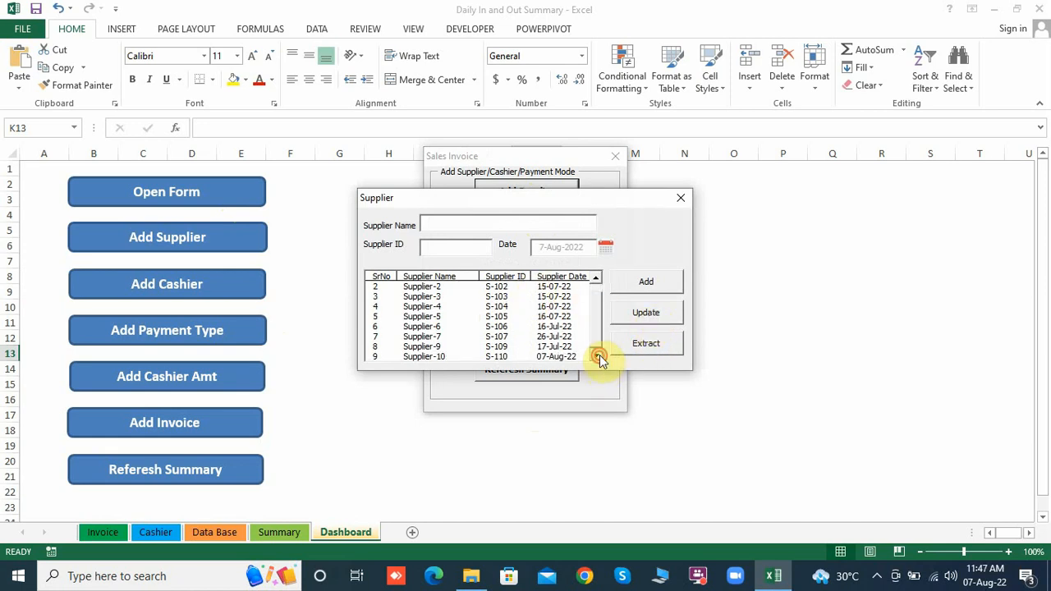
pyautogui.click(493, 359)
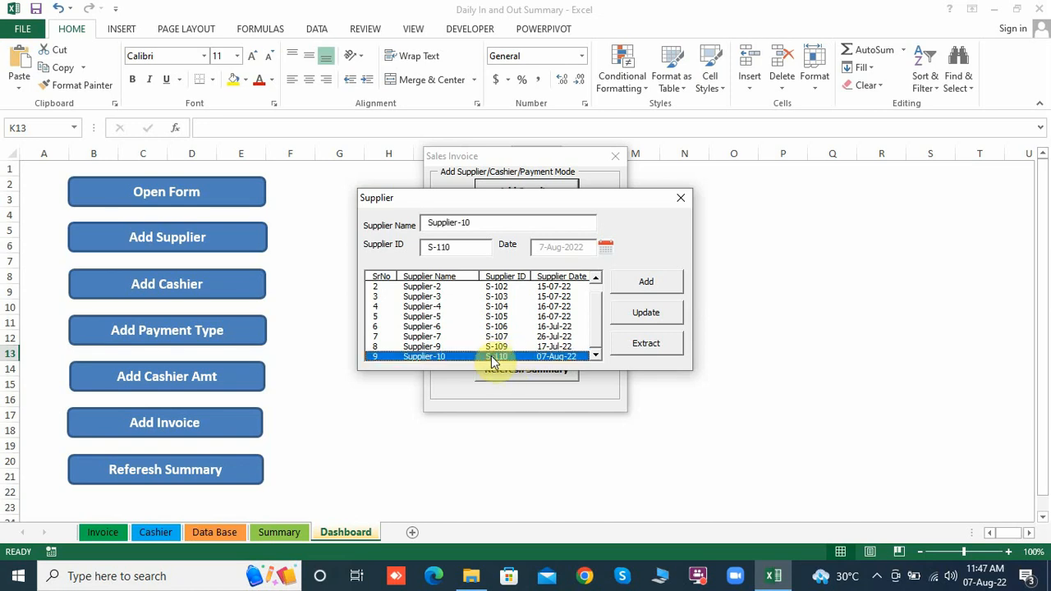
pyautogui.click(490, 225)
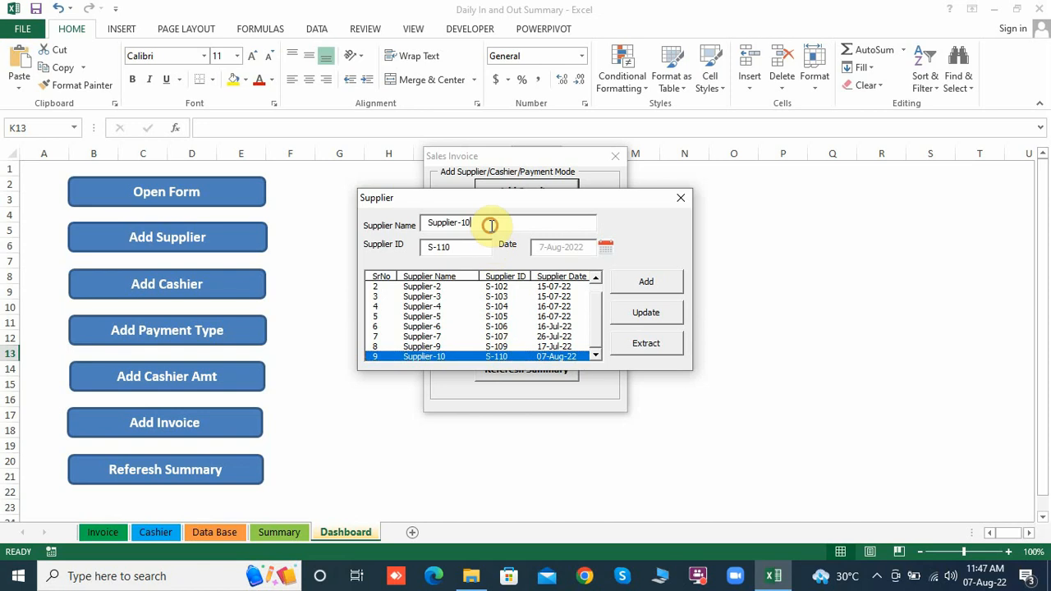
pyautogui.press('BackSpace')
pyautogui.write('1')
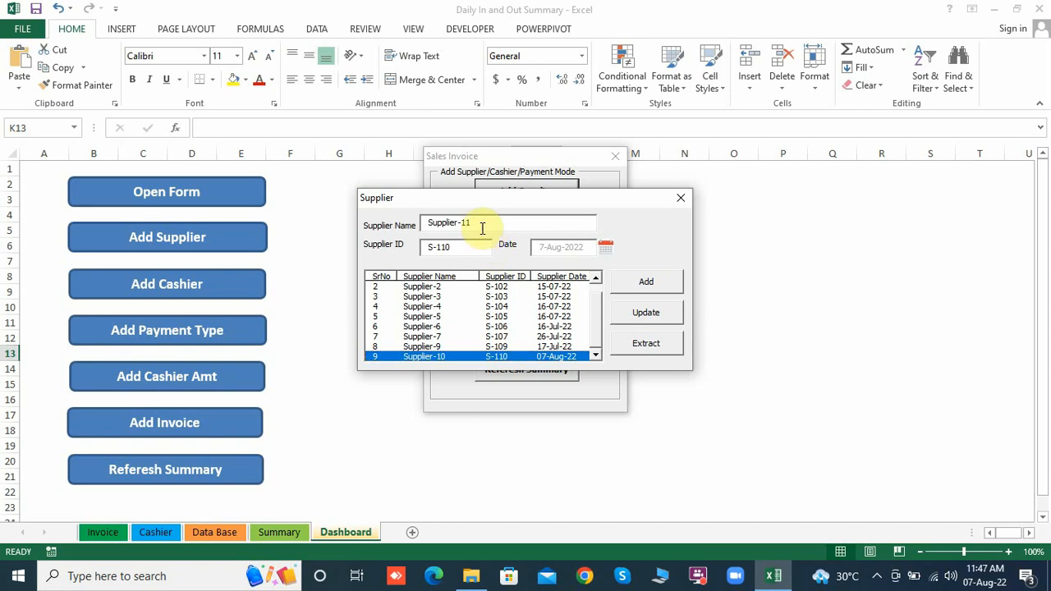
pyautogui.click(470, 242)
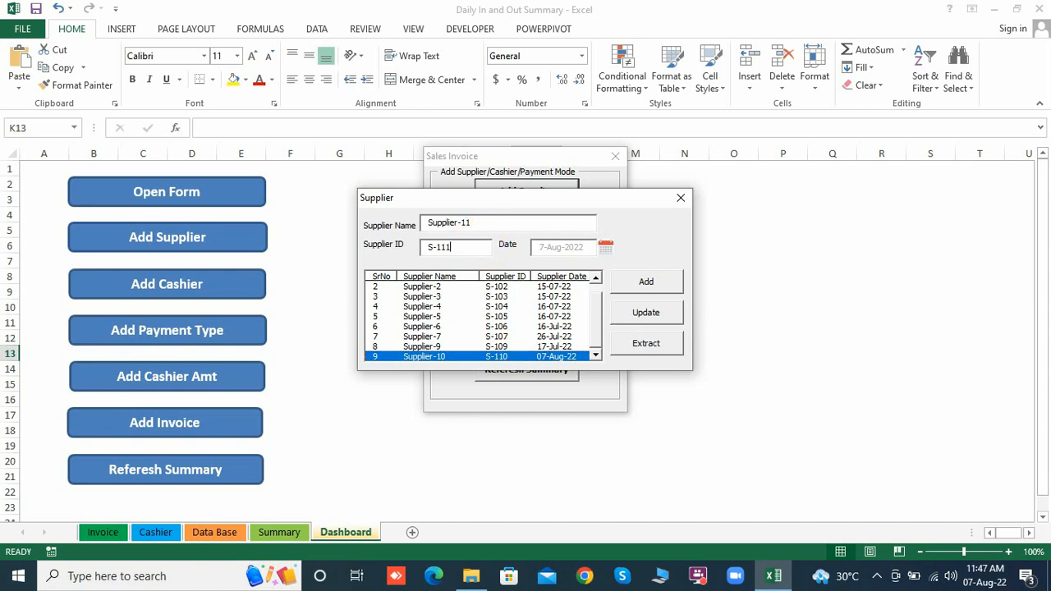
pyautogui.press('BackSpace')
pyautogui.write('1')
# Step: Set the supplier date to 7 August 2022, add it as a new record, and close the open forms
pyautogui.click(606, 251)
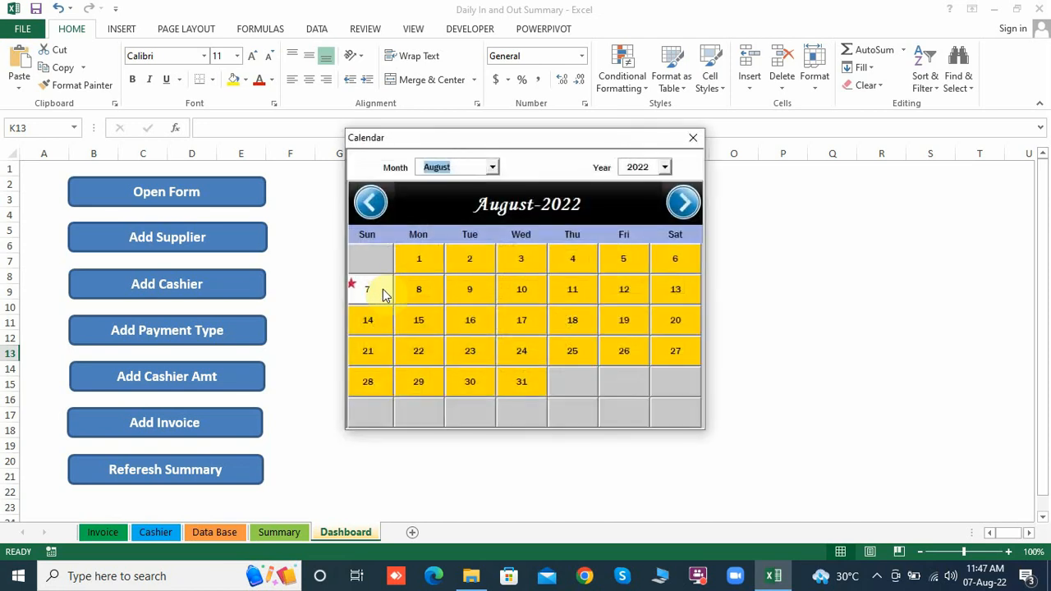
pyautogui.click(384, 295)
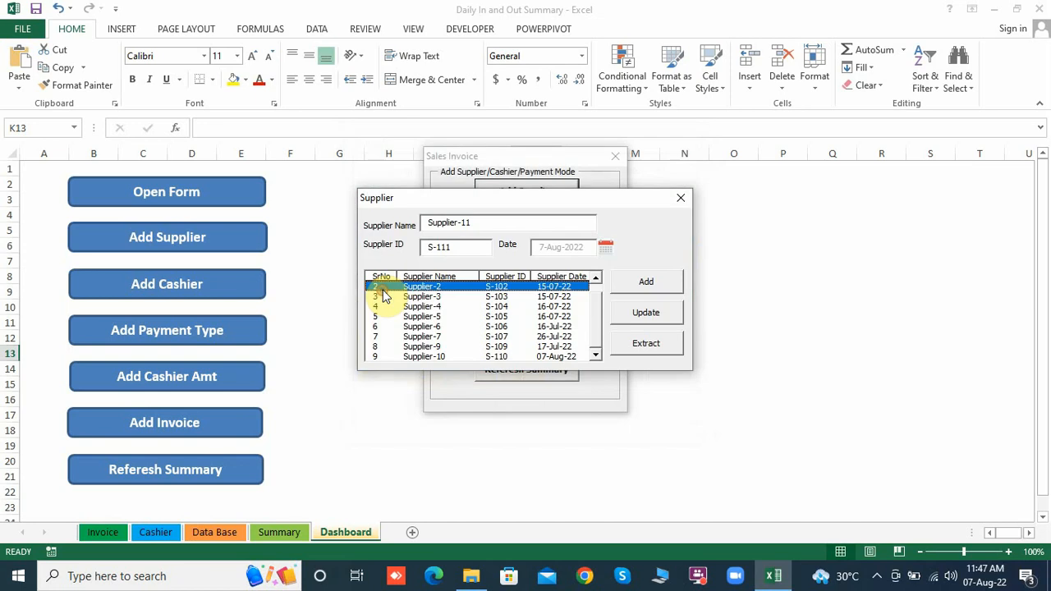
pyautogui.click(656, 289)
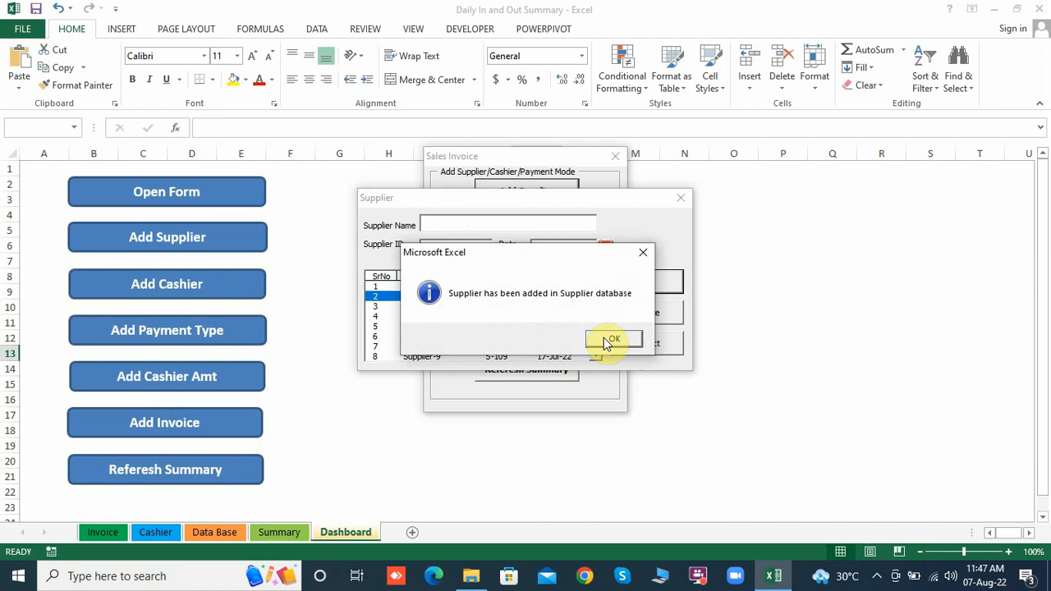
pyautogui.click(608, 340)
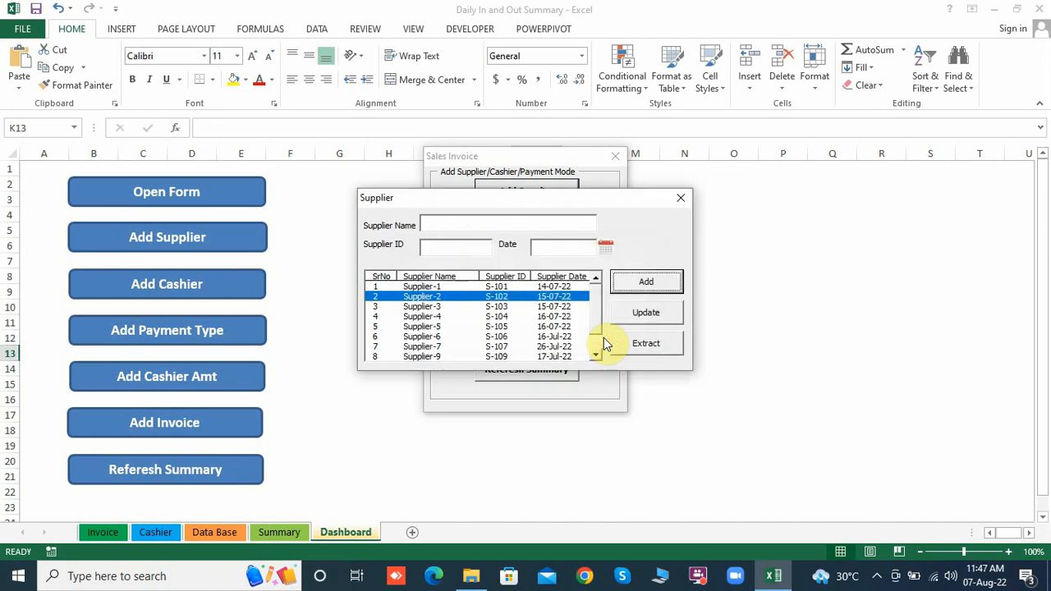
pyautogui.click(681, 199)
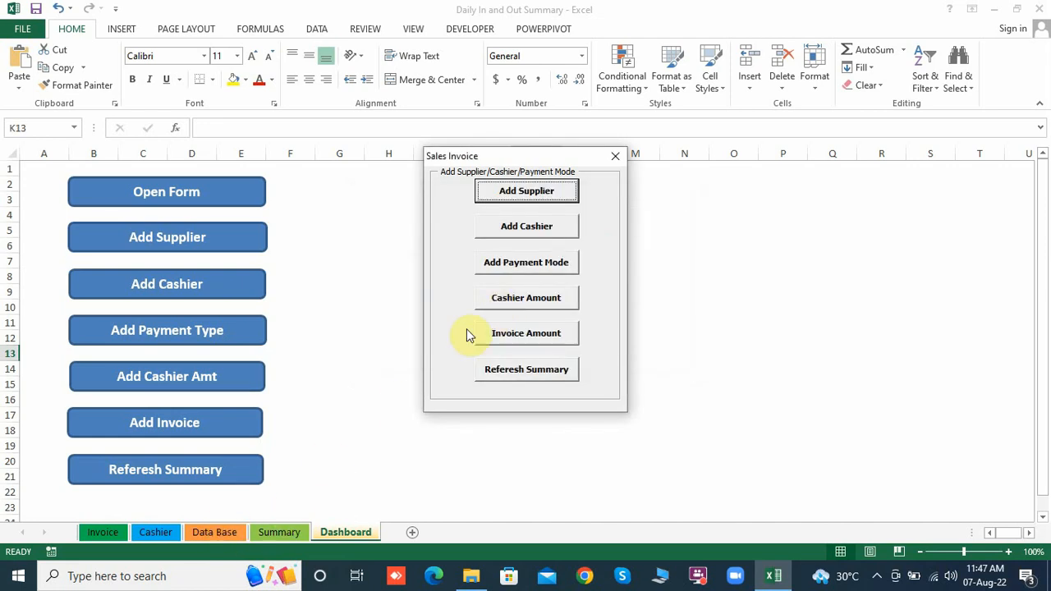
pyautogui.click(615, 156)
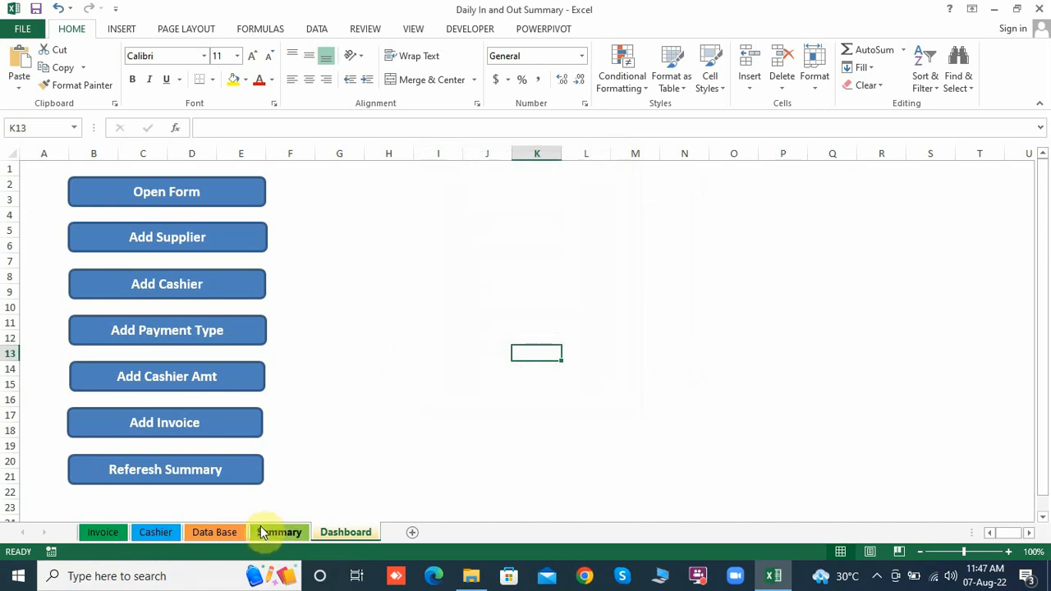
# Step: Examine the Supplier-11 entry and the cashier and payment mode lists on the Data Base sheet
pyautogui.click(225, 532)
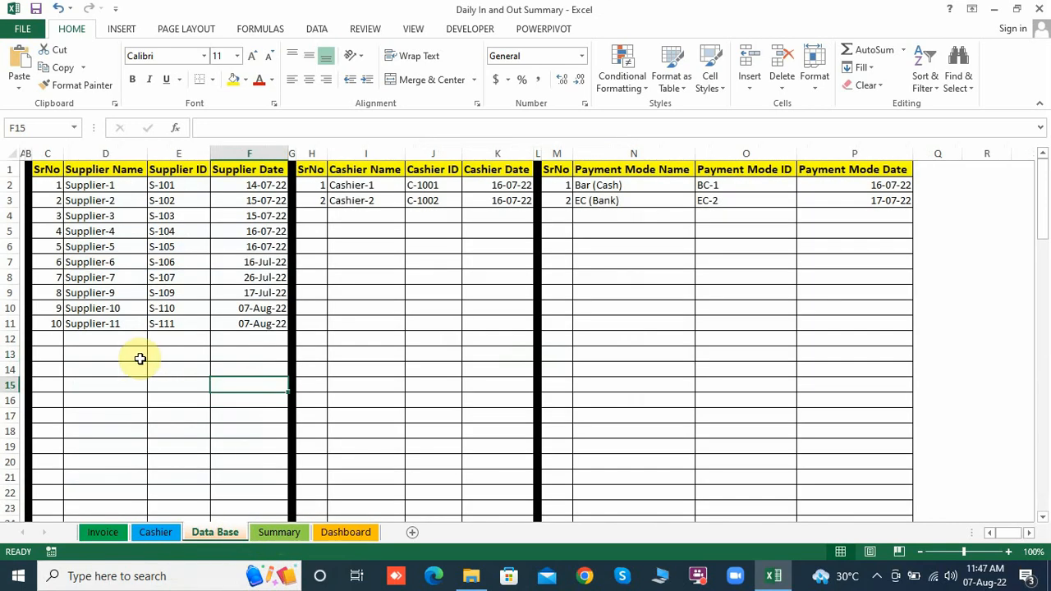
pyautogui.click(136, 325)
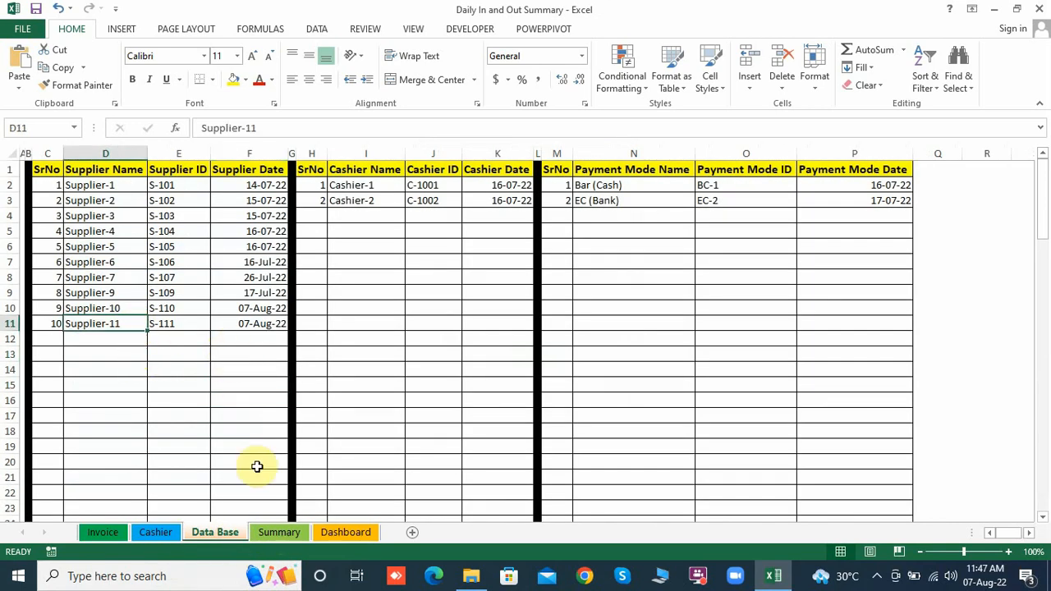
pyautogui.click(394, 205)
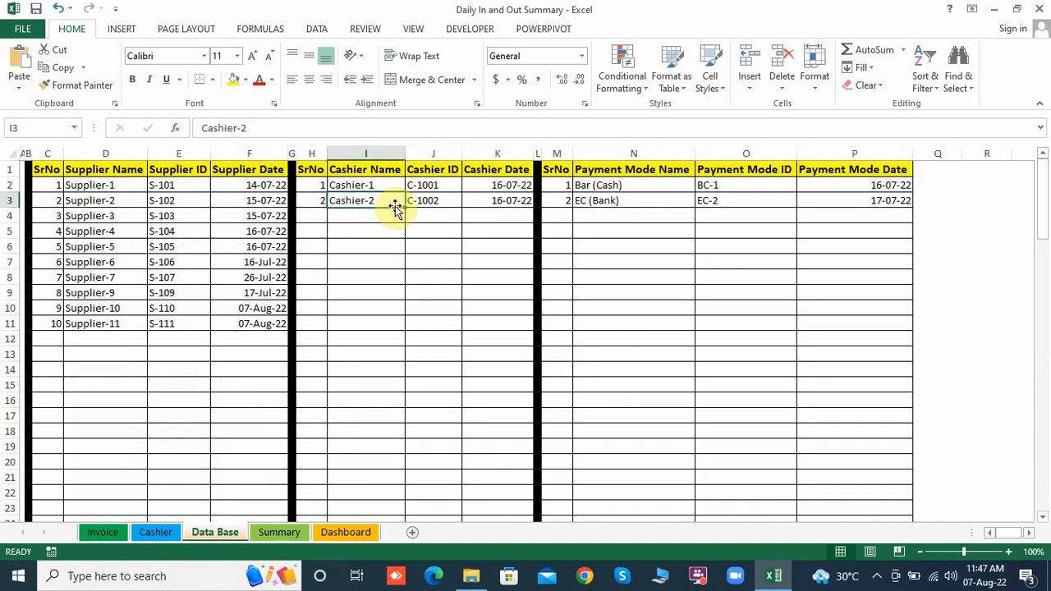
pyautogui.click(609, 215)
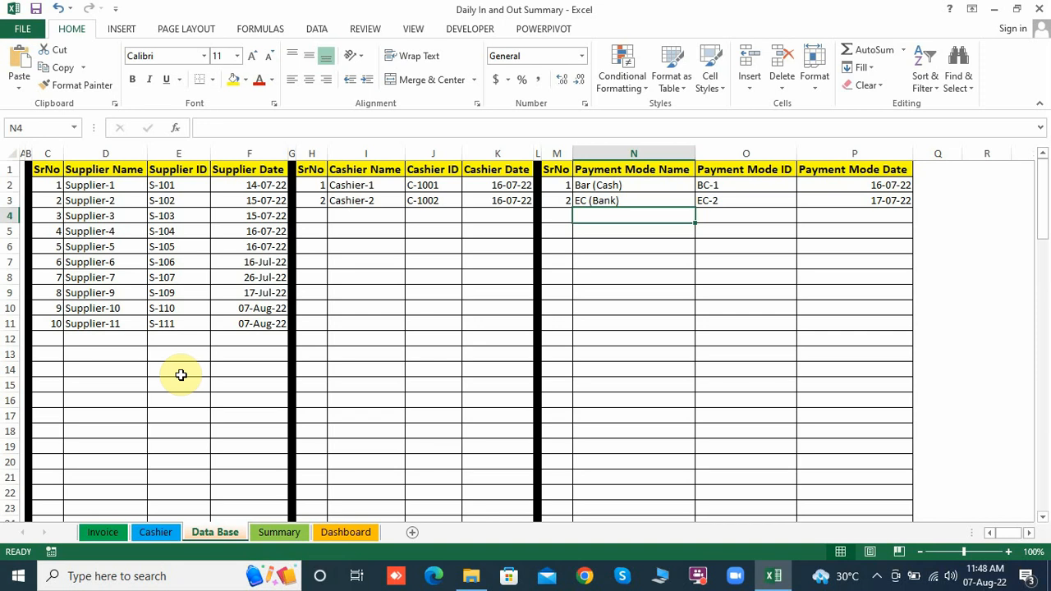
pyautogui.click(124, 353)
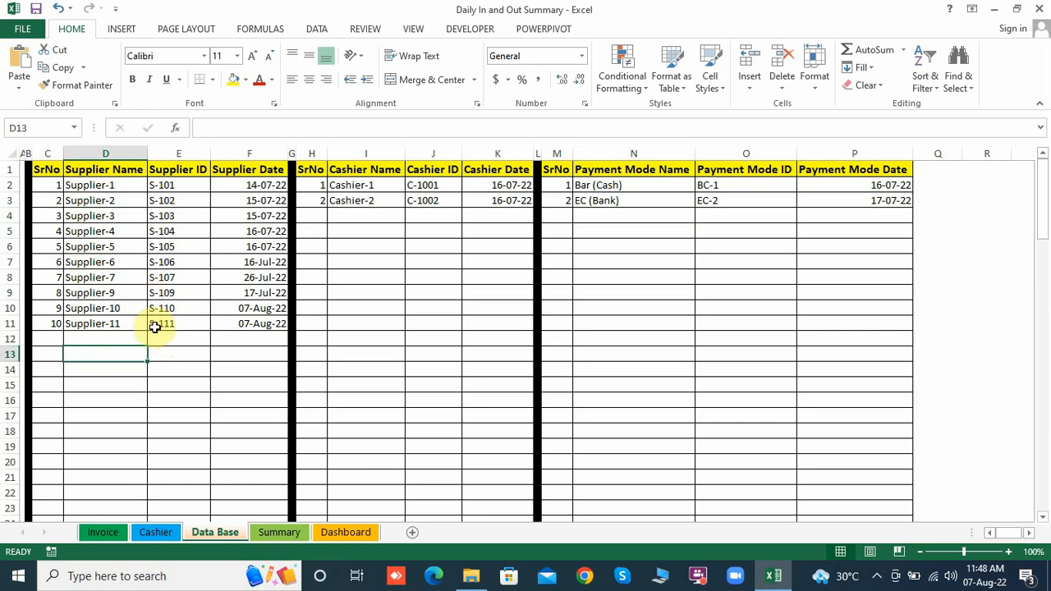
pyautogui.click(367, 246)
pyautogui.click(127, 325)
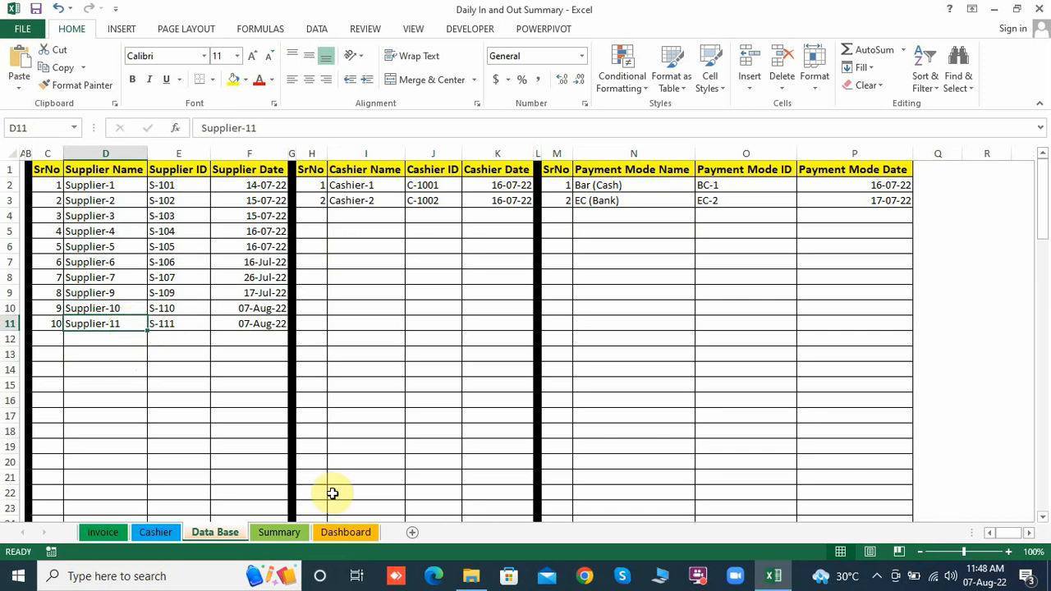
# Step: From the Dashboard's supplier form, load the Supplier-11 record and set its name to Supplier-12 and its ID to S-112
pyautogui.click(343, 532)
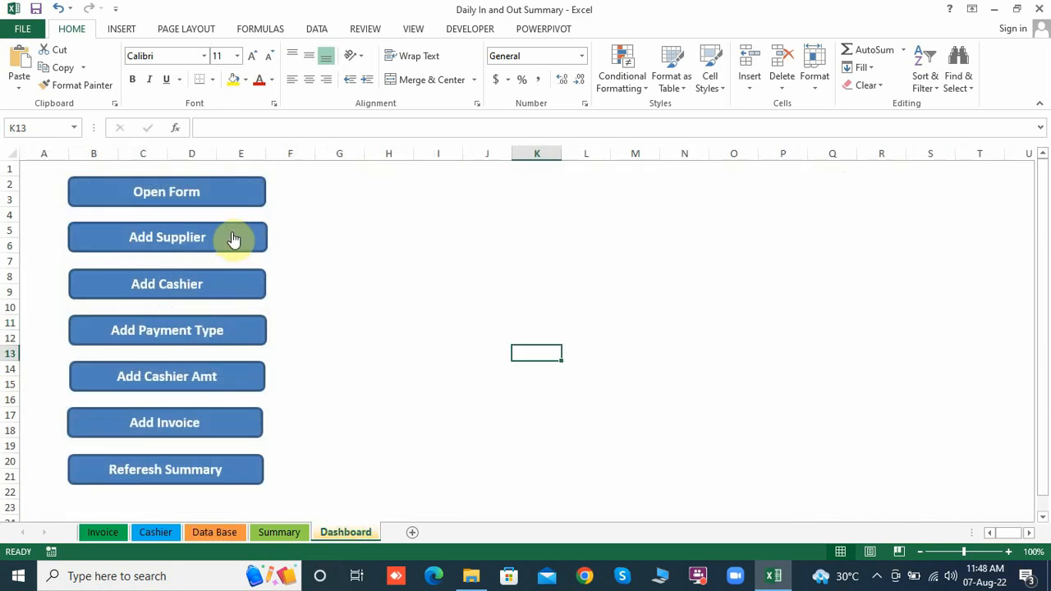
pyautogui.click(233, 239)
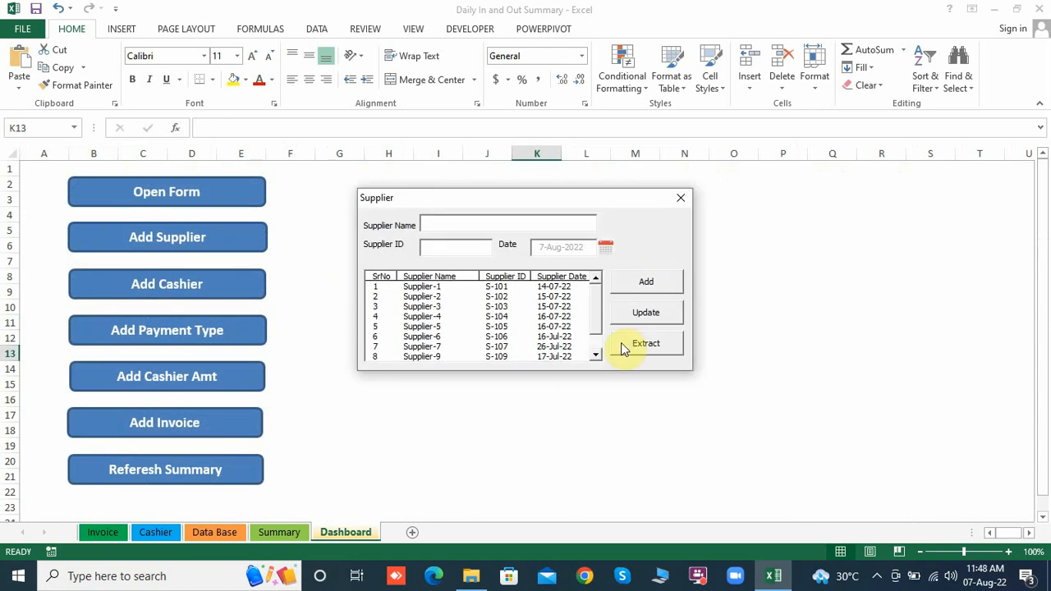
pyautogui.click(597, 355)
pyautogui.click(597, 355)
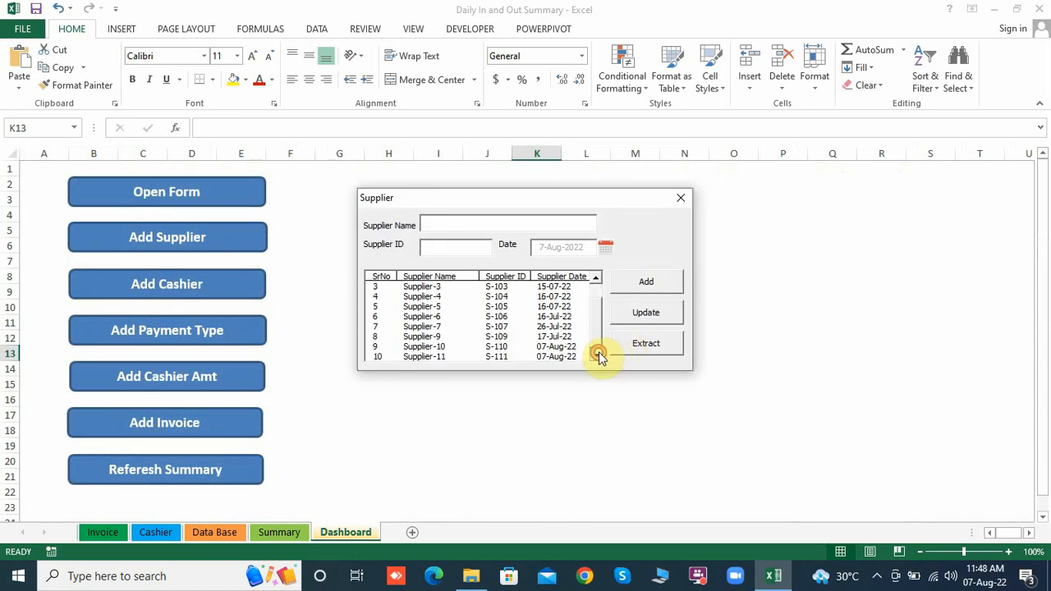
pyautogui.click(501, 359)
pyautogui.click(501, 359)
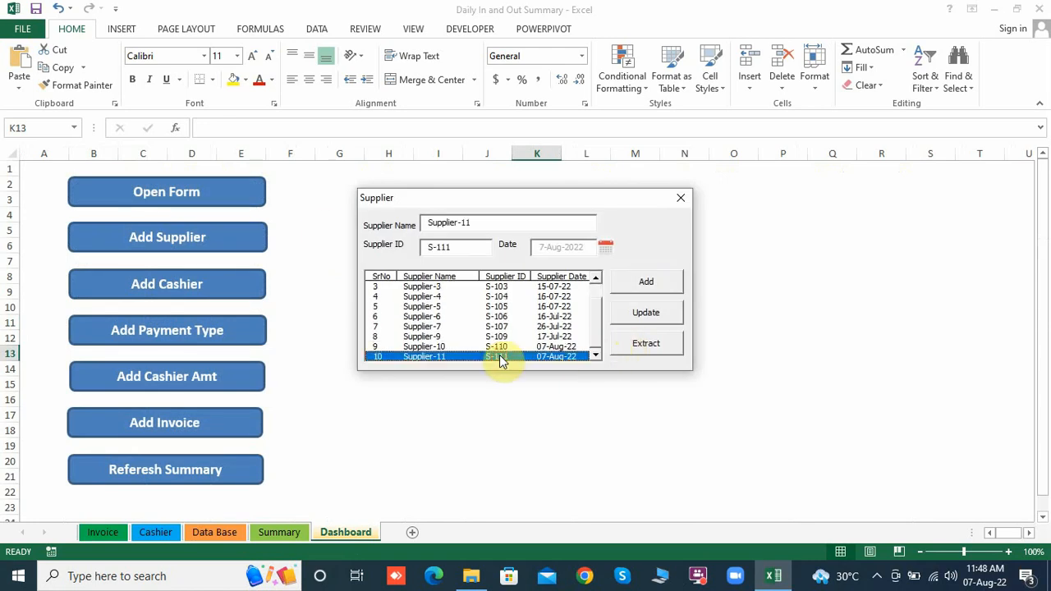
pyautogui.click(483, 222)
pyautogui.press('BackSpace')
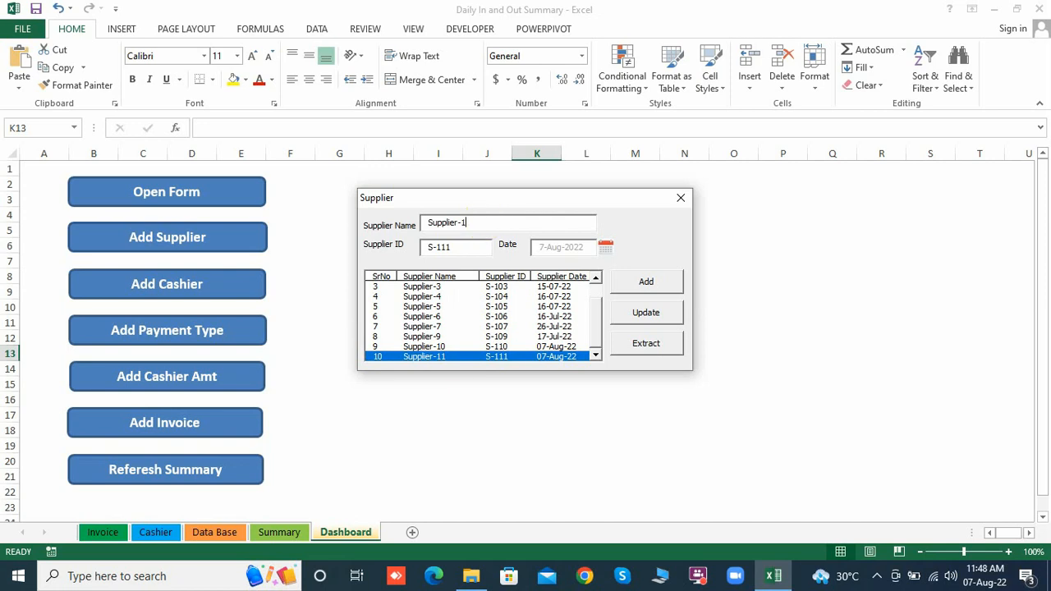
pyautogui.click(452, 252)
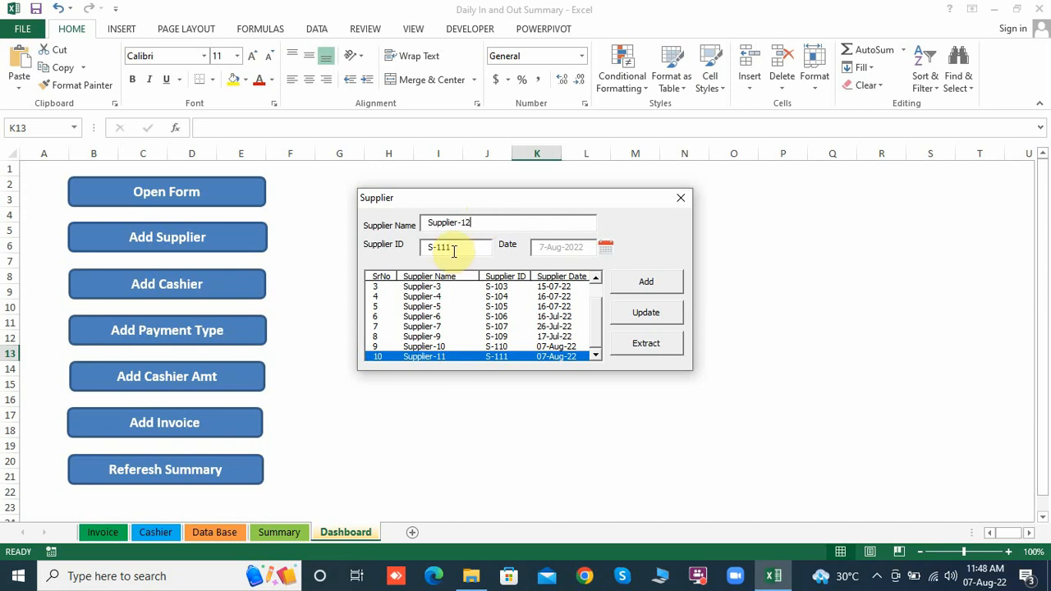
pyautogui.press('BackSpace')
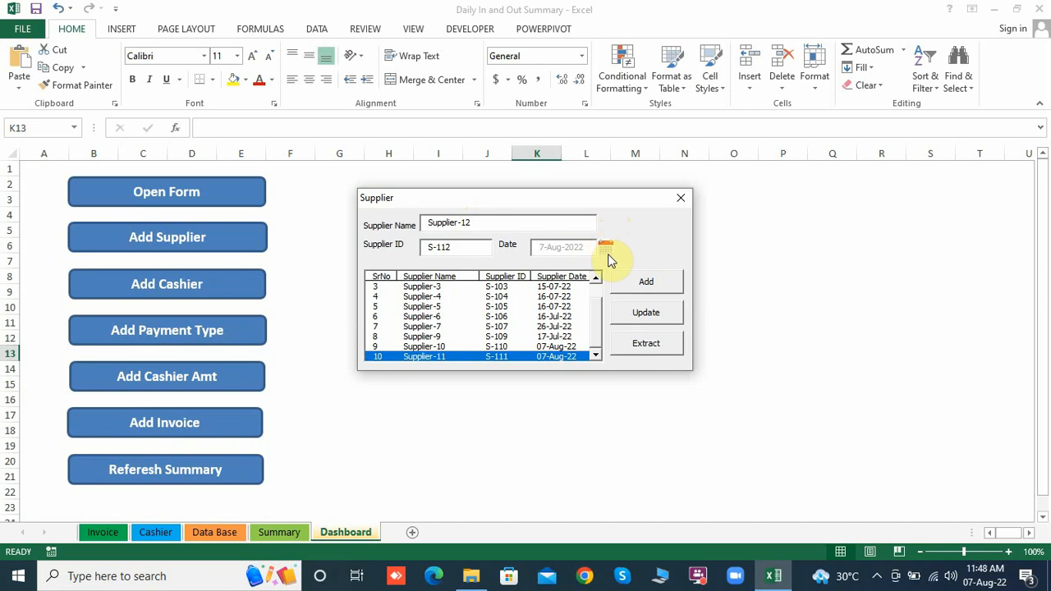
# Step: Update the supplier record in the database, close the form, and check the entry on the Data Base sheet
pyautogui.click(646, 313)
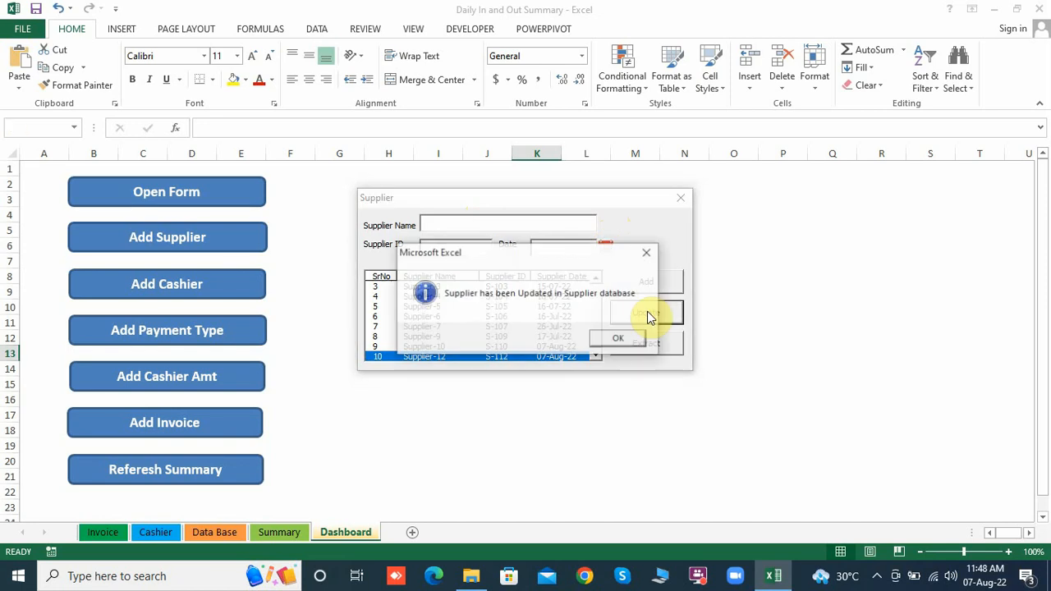
pyautogui.click(621, 339)
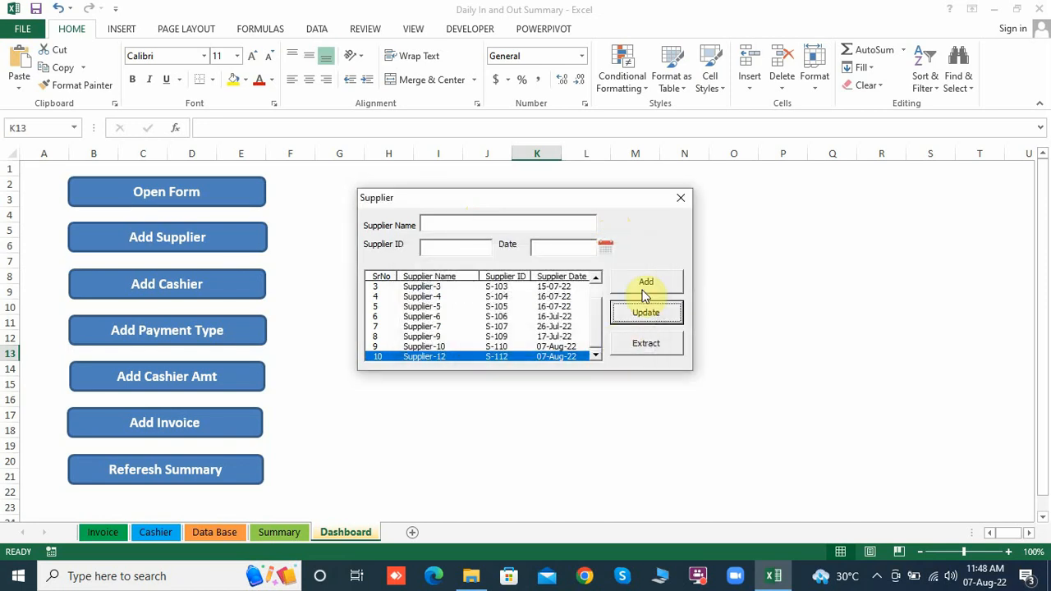
pyautogui.click(682, 200)
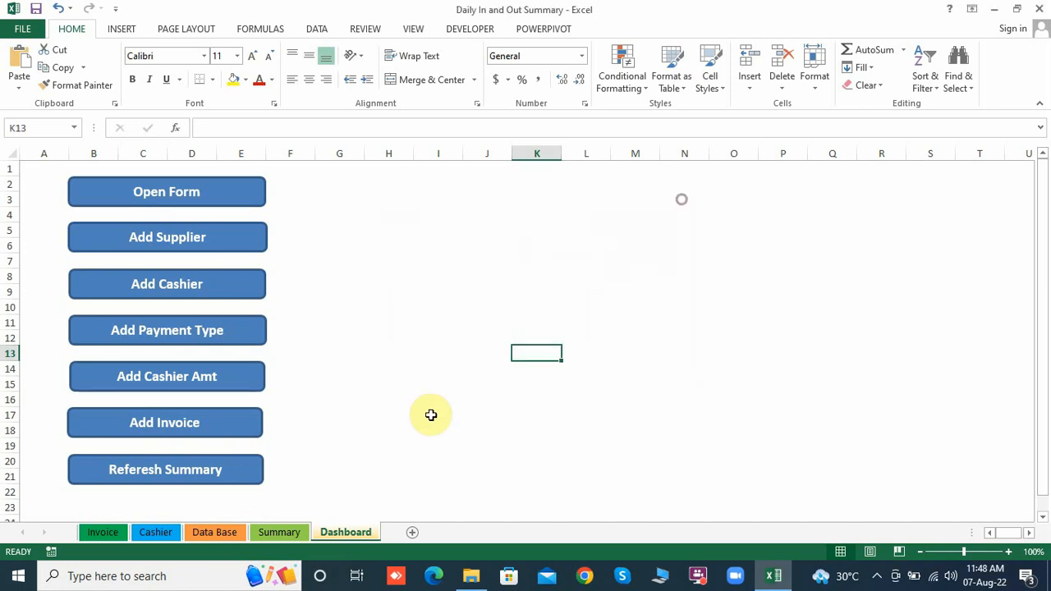
pyautogui.click(222, 533)
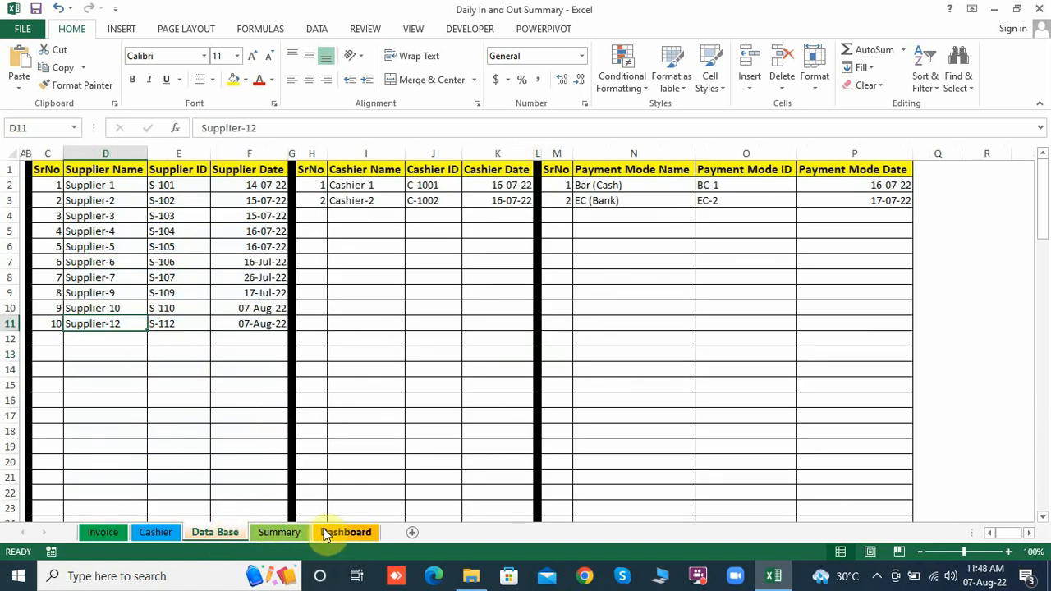
# Step: Extract the supplier list into a new workbook from the Dashboard's supplier form
pyautogui.click(345, 532)
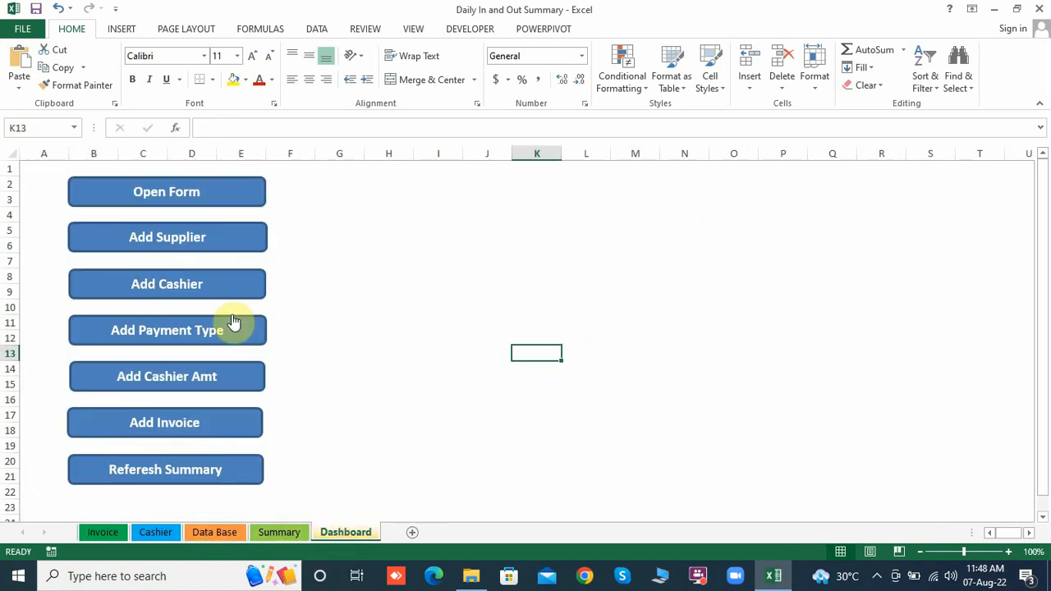
pyautogui.click(215, 250)
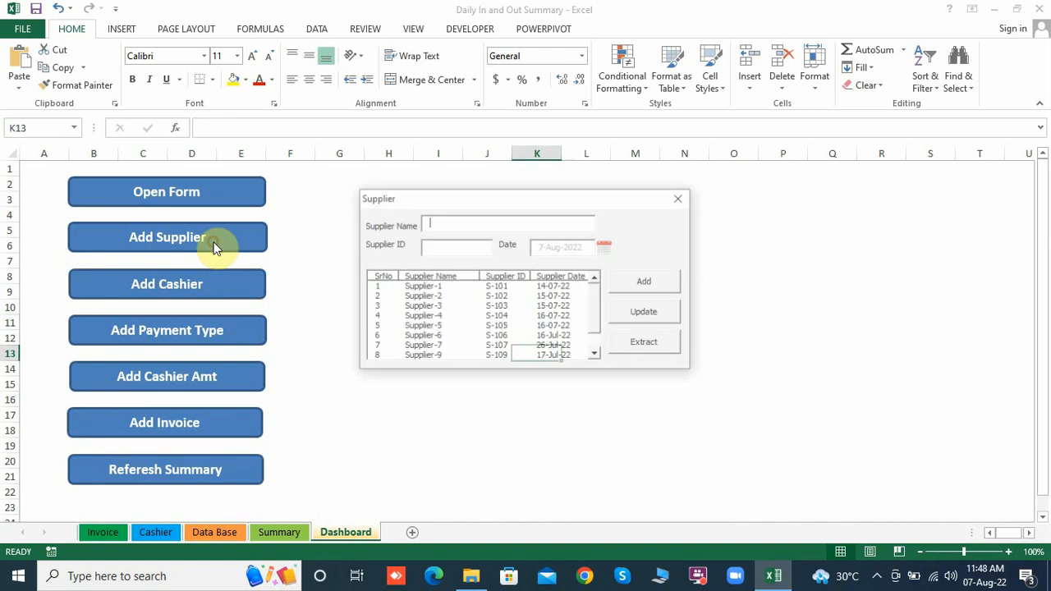
pyautogui.click(639, 353)
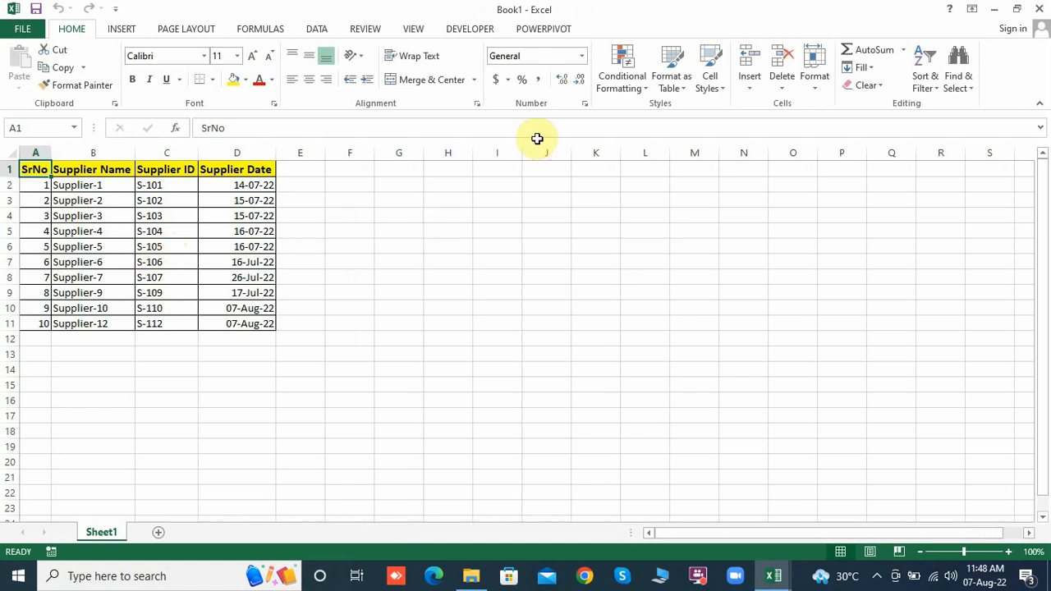
# Step: Close the extracted supplier list workbook without saving it, keeping the Daily In and Out Summary workbook open
pyautogui.click(1032, 9)
pyautogui.click(1032, 9)
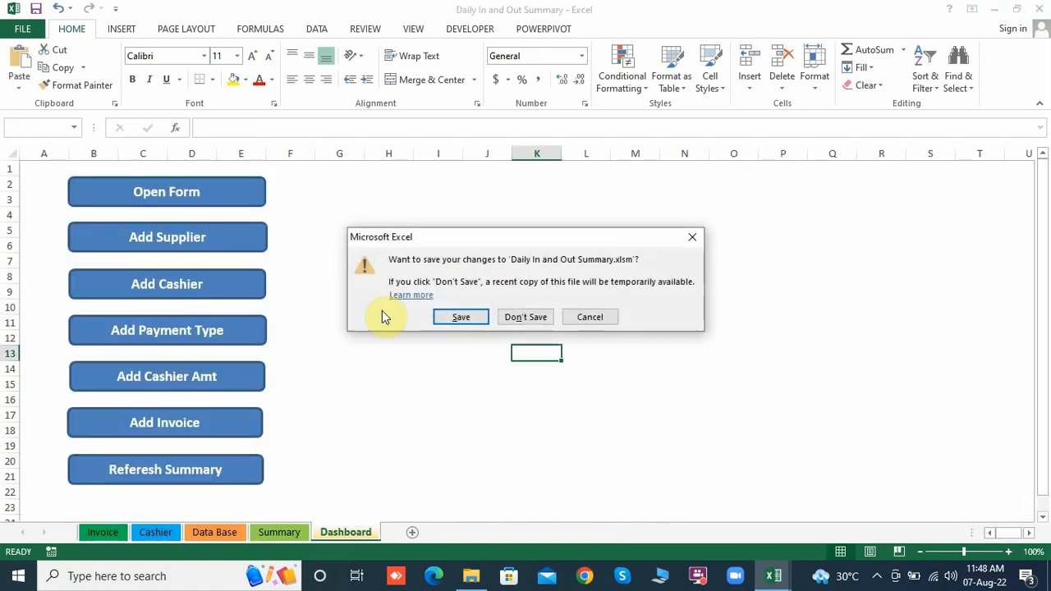
pyautogui.click(589, 319)
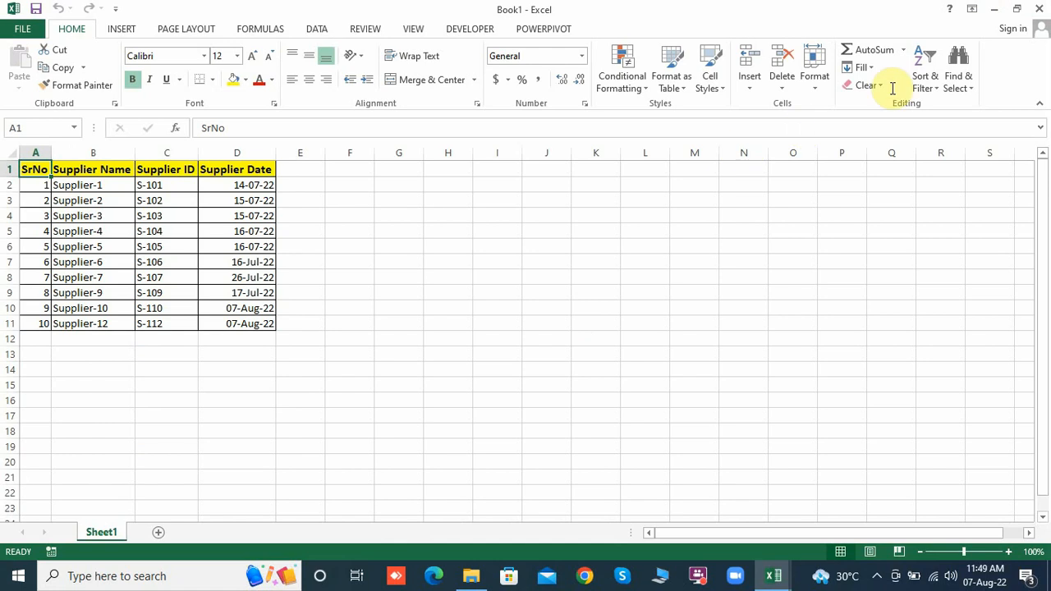
pyautogui.hotkey('alt', 'F4')
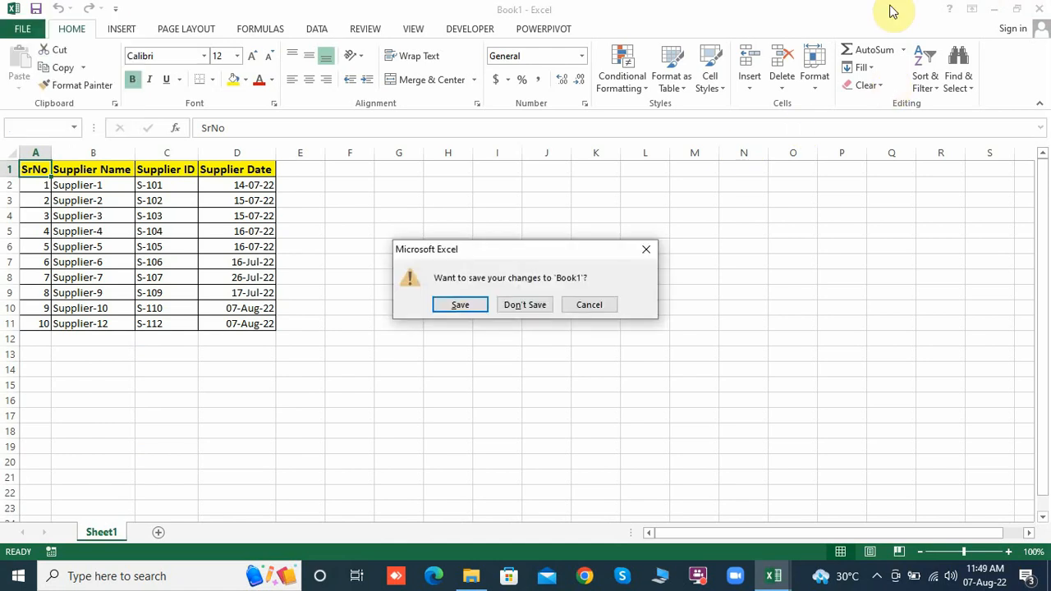
pyautogui.press('n')
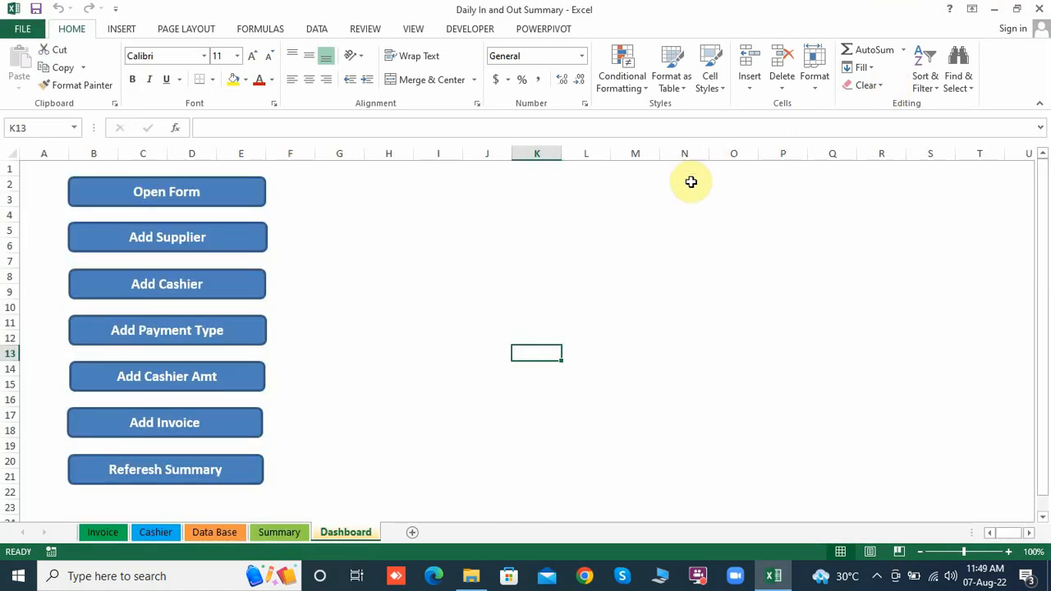
pyautogui.click(494, 267)
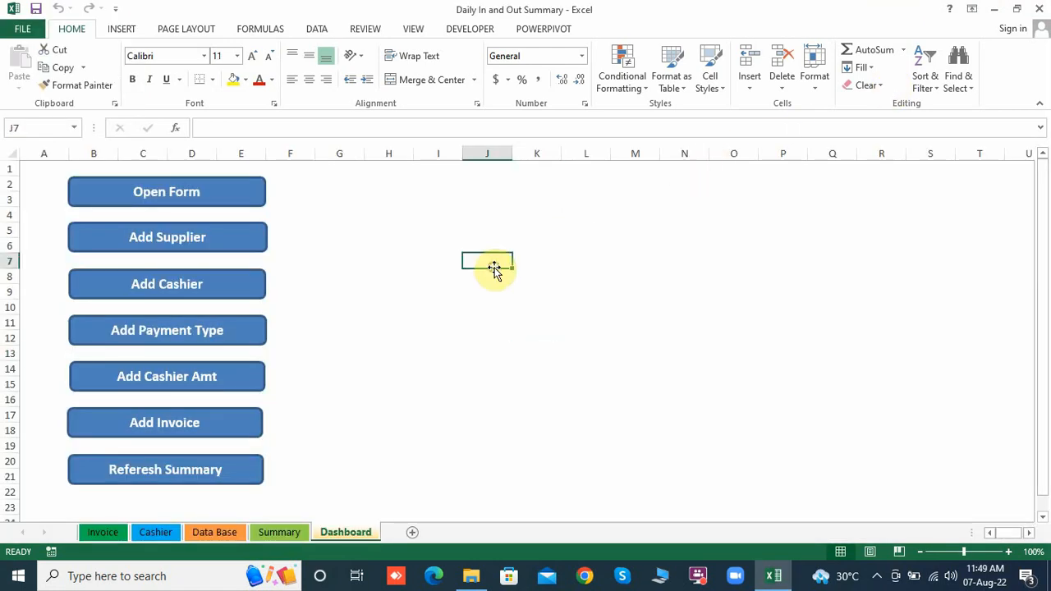
# Step: Review the Data Base lists, and examine the cashier, mode, amount, tax and date columns of the first Cashier sheet entries
pyautogui.click(215, 533)
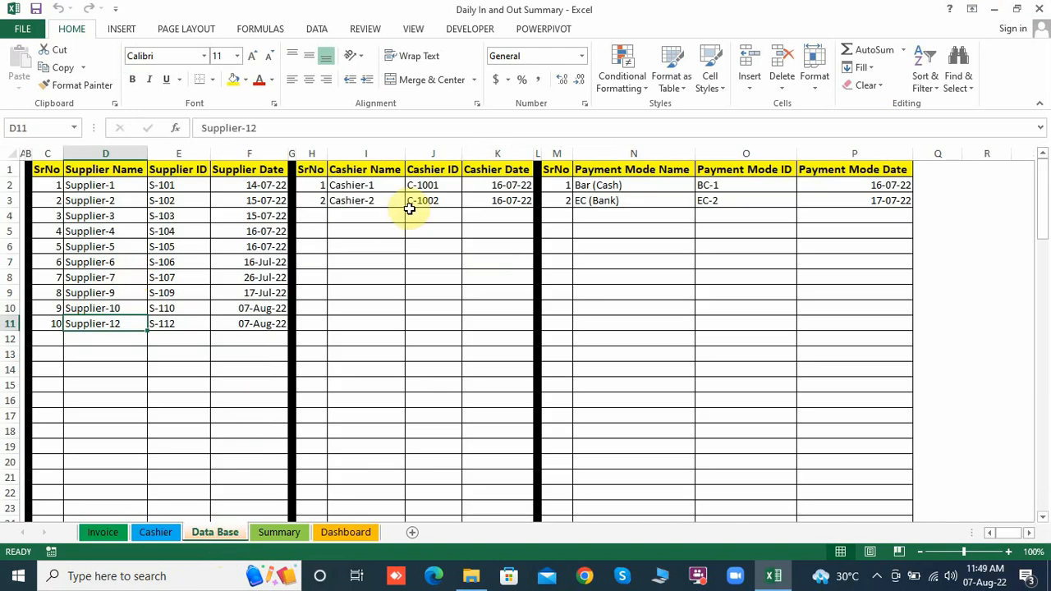
pyautogui.click(145, 532)
pyautogui.click(201, 354)
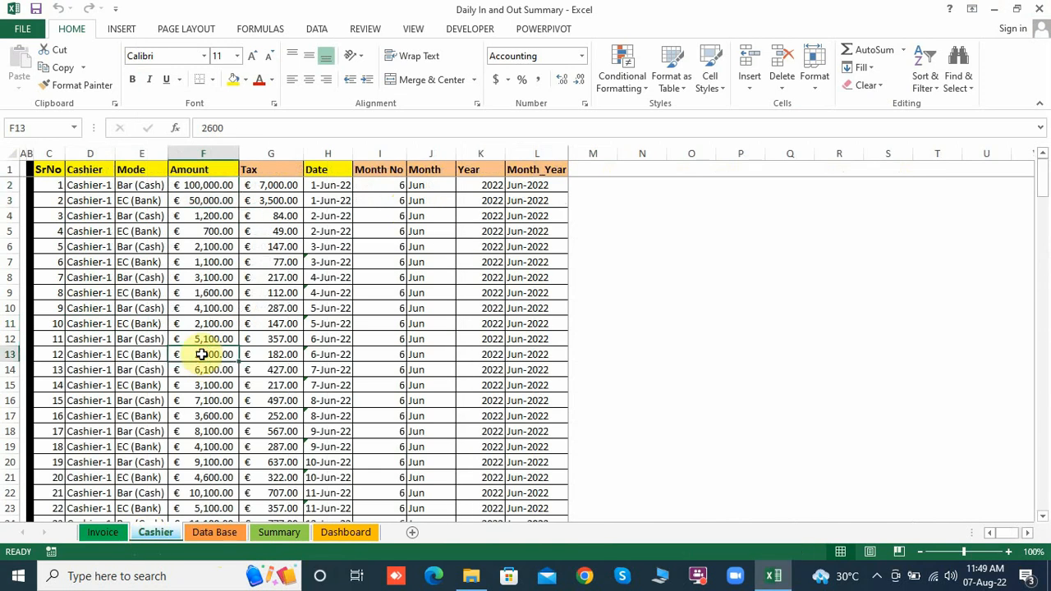
pyautogui.hotkey('ctrl', 'Up')
pyautogui.press('Down')
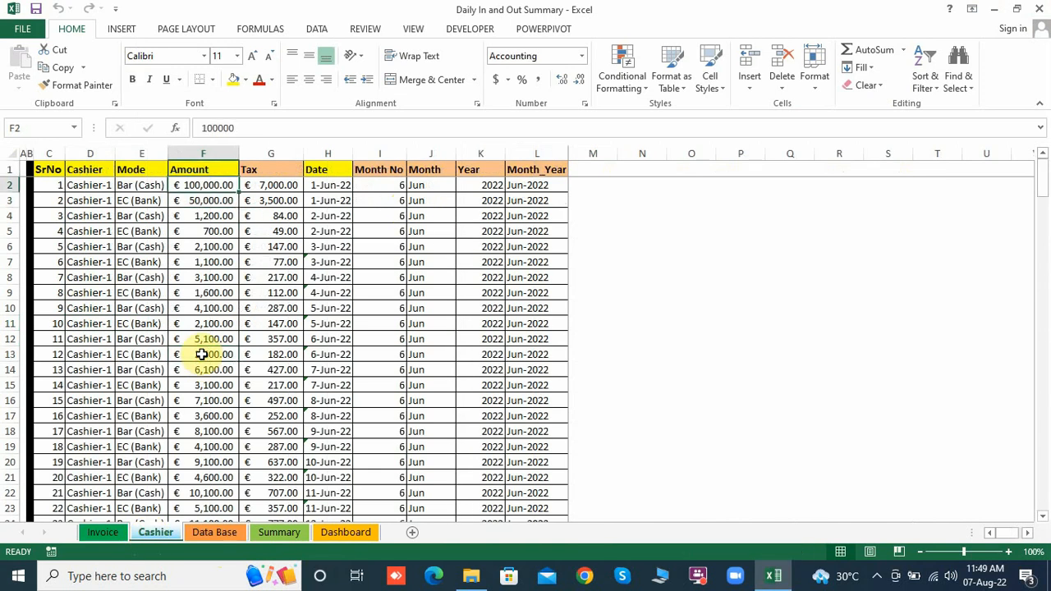
pyautogui.press('Left')
pyautogui.press('Right')
pyautogui.press('Right')
pyautogui.press('Right')
pyautogui.press('Down')
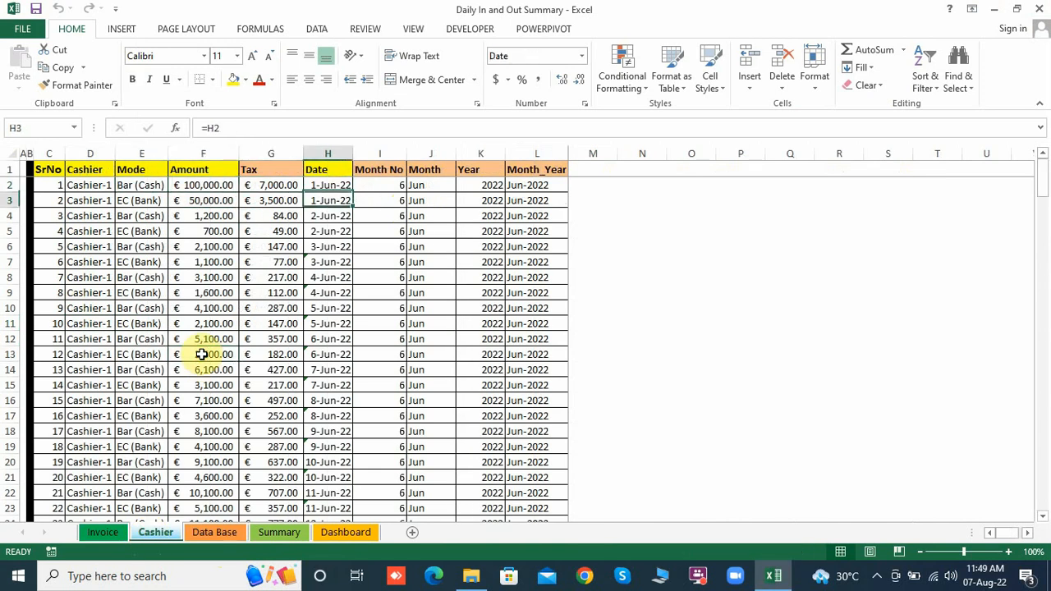
pyautogui.press('Up')
pyautogui.press('Left')
pyautogui.press('Left')
pyautogui.press('Left')
pyautogui.press('Left')
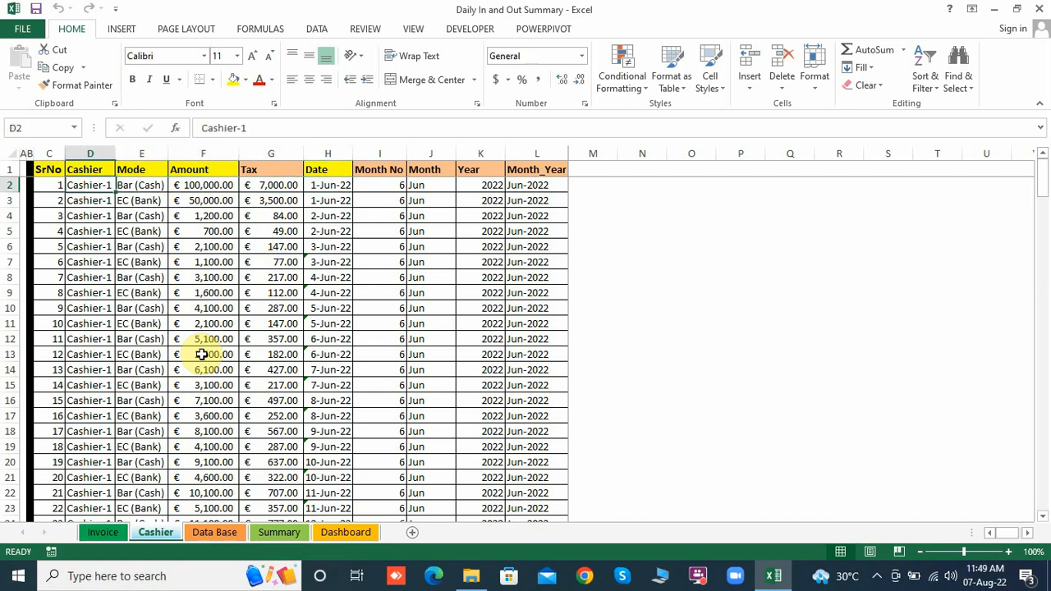
pyautogui.press('Right')
pyautogui.press('Right')
pyautogui.press('Left')
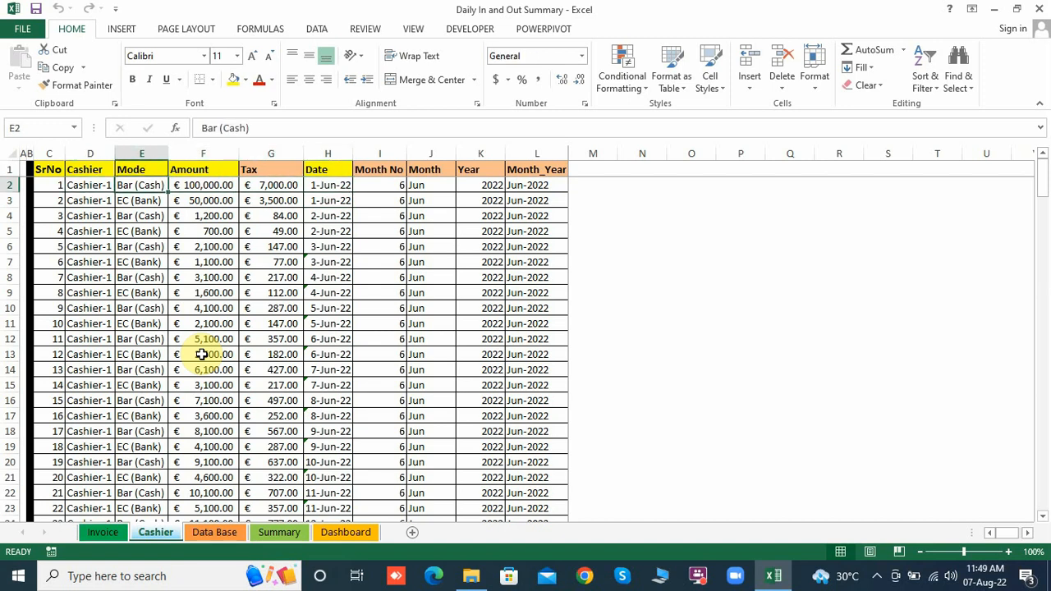
pyautogui.press('Left')
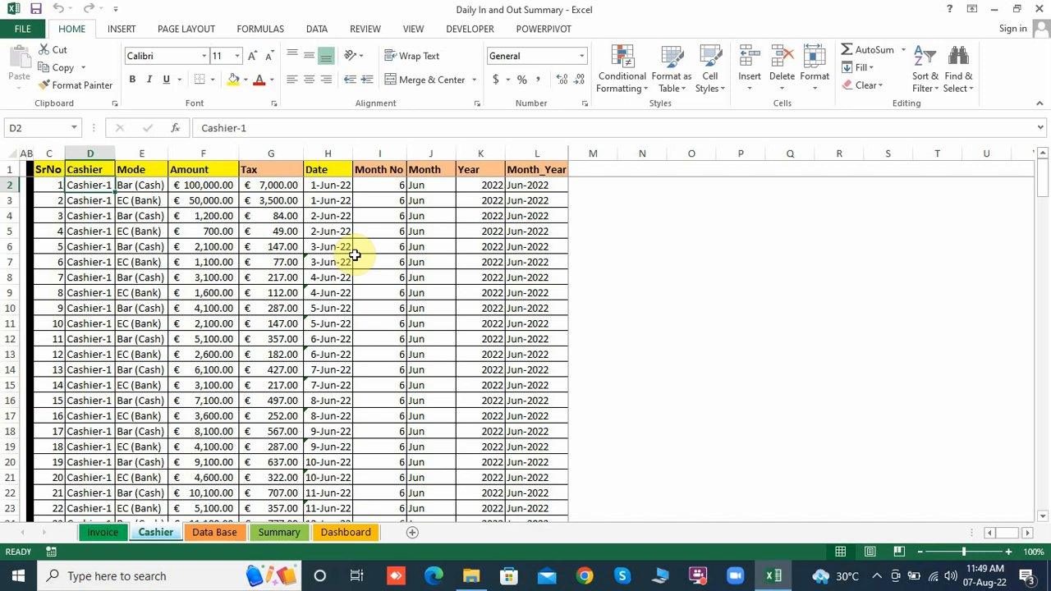
# Step: Examine the payment mode, amount and tax formula in the first two Cashier sheet records
pyautogui.click(290, 188)
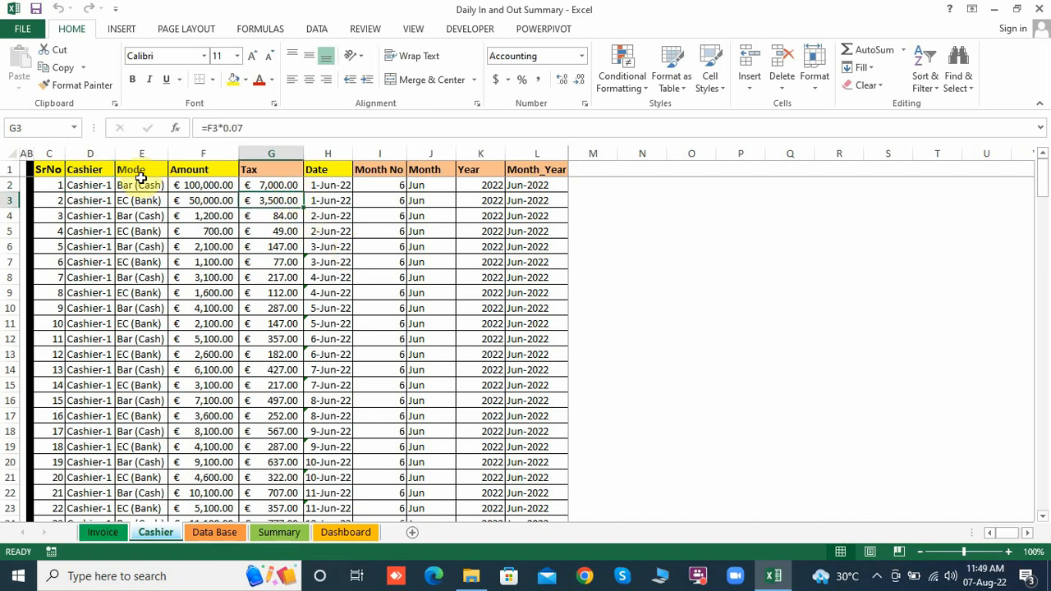
pyautogui.click(131, 185)
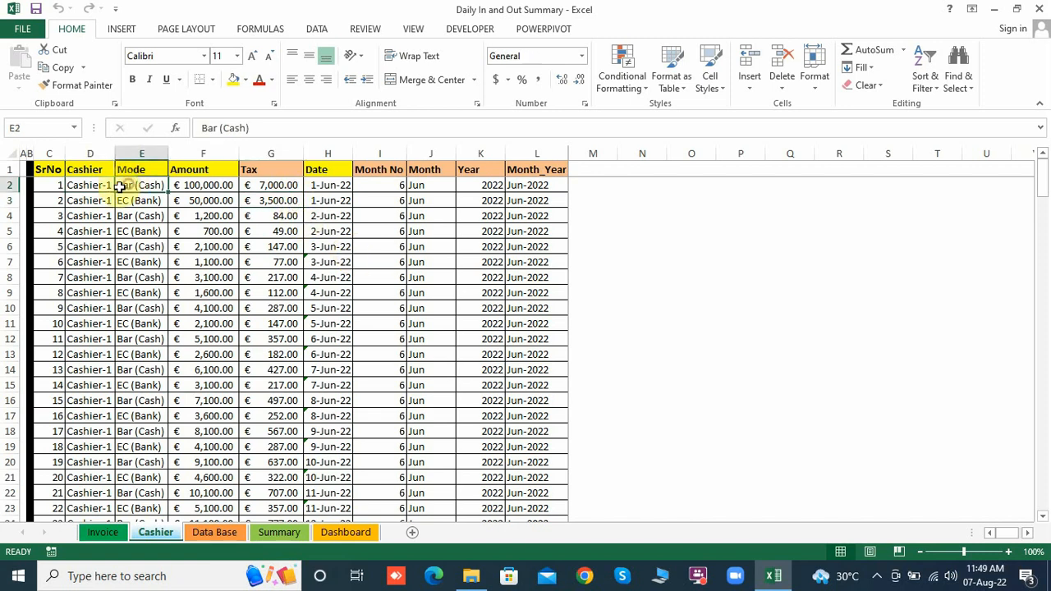
pyautogui.click(220, 186)
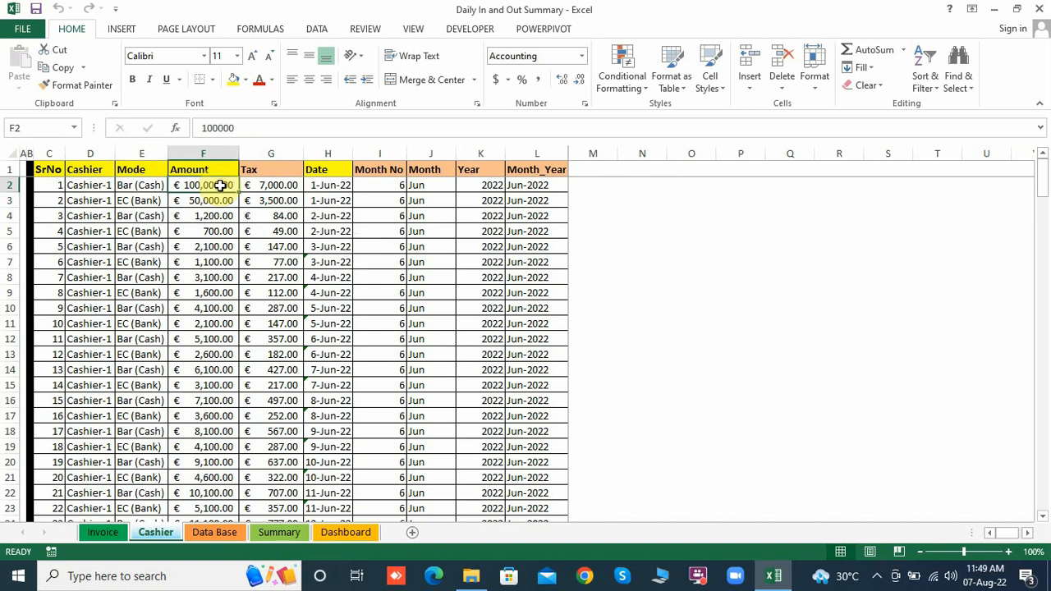
pyautogui.click(275, 185)
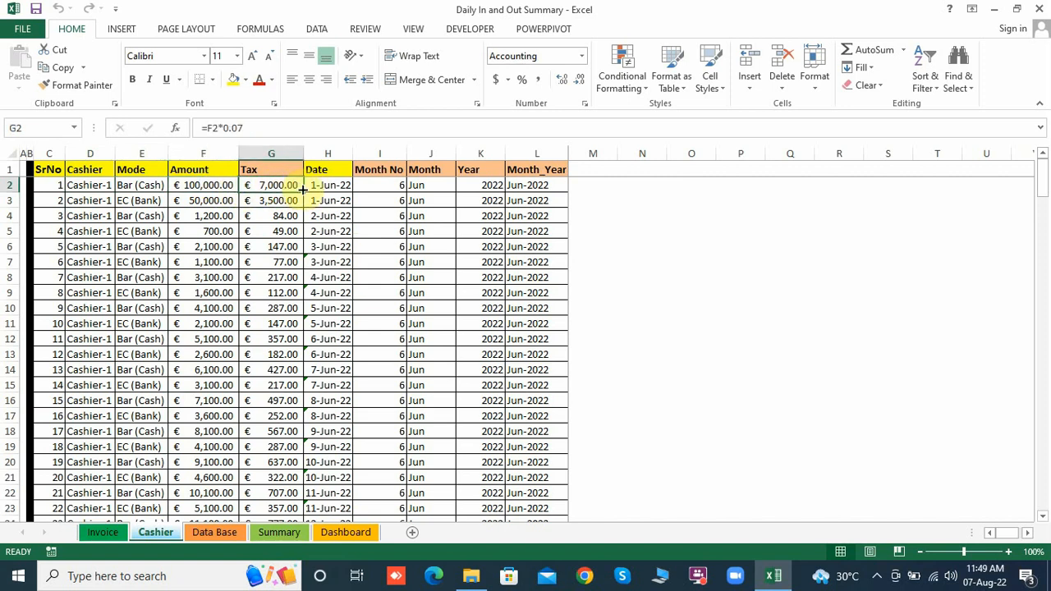
pyautogui.click(202, 202)
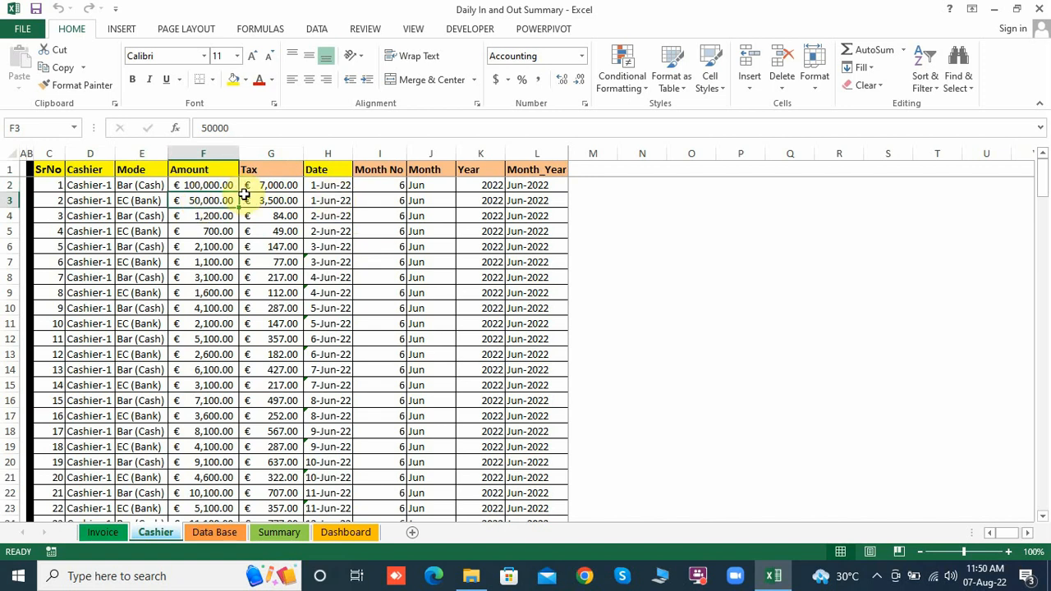
pyautogui.click(282, 201)
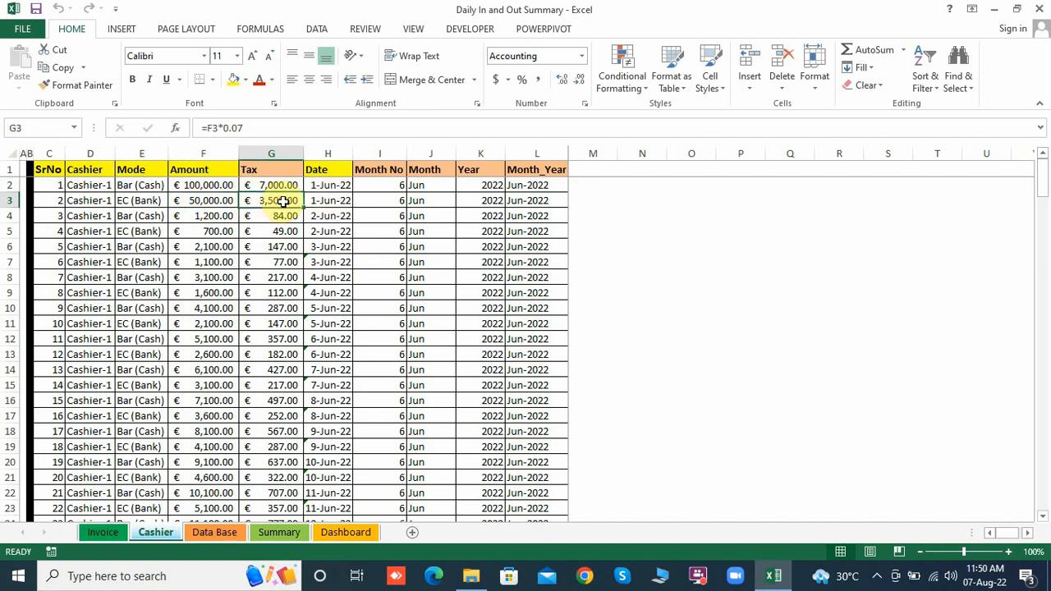
# Step: Examine the Month No, Month, Year and Month_Year formulas in the first Cashier sheet record
pyautogui.click(394, 188)
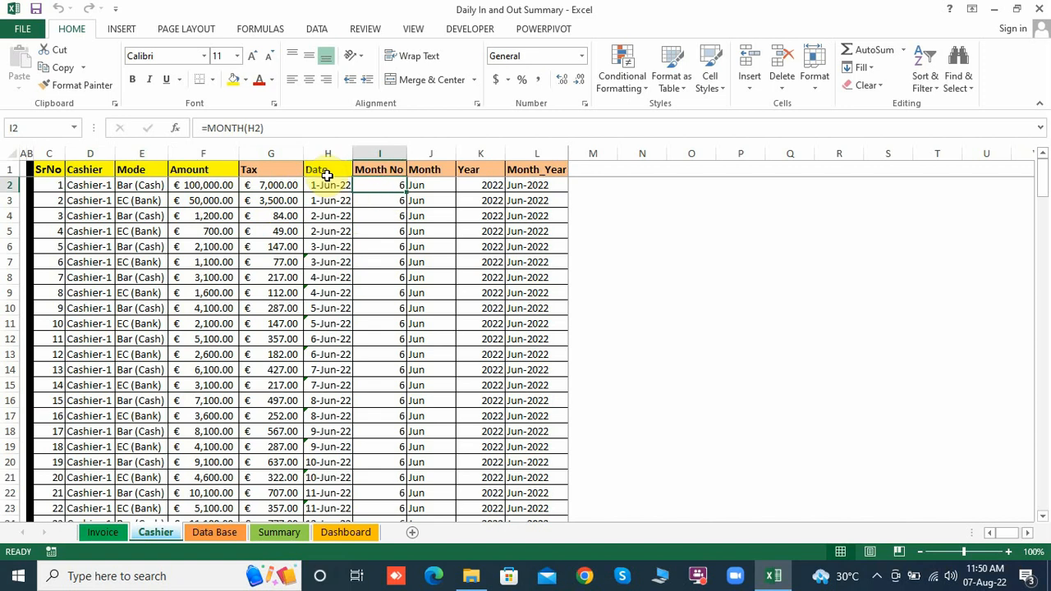
pyautogui.click(371, 168)
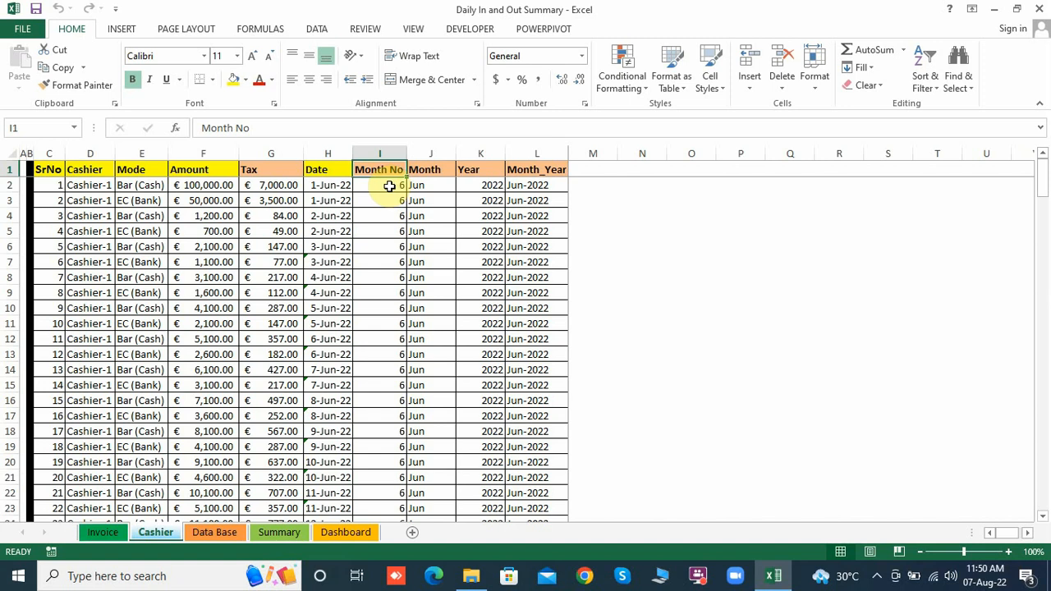
pyautogui.click(386, 189)
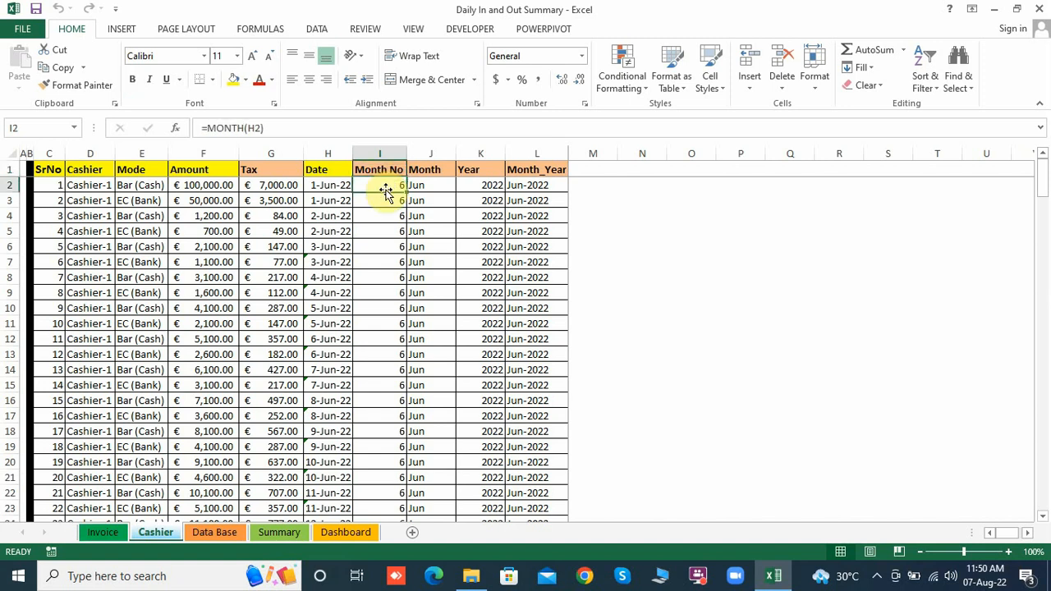
pyautogui.press('Right')
pyautogui.press('Right')
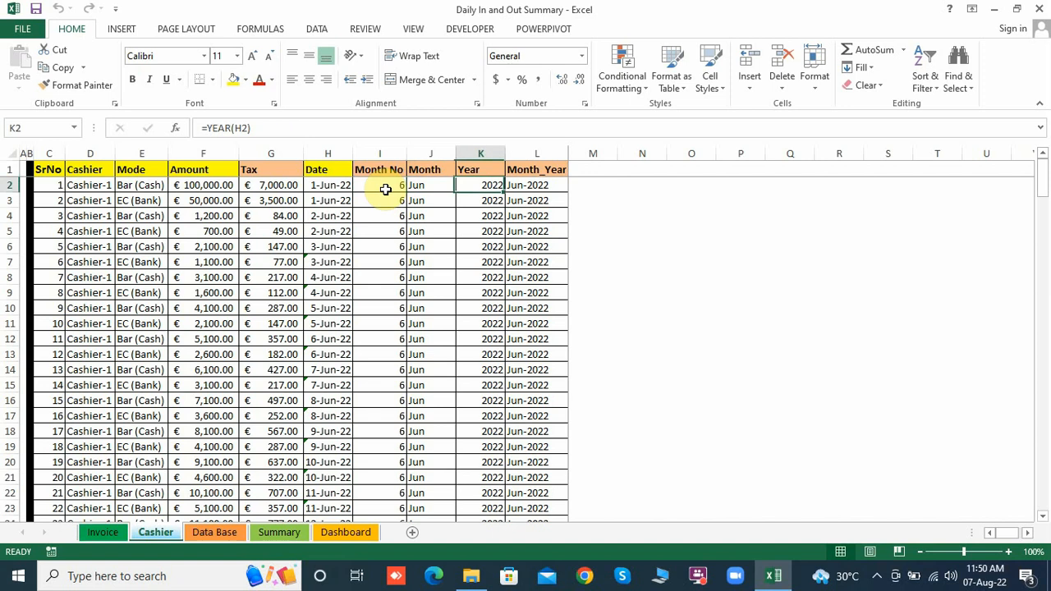
pyautogui.press('Right')
pyautogui.press('Left')
pyautogui.press('Left')
pyautogui.press('Left')
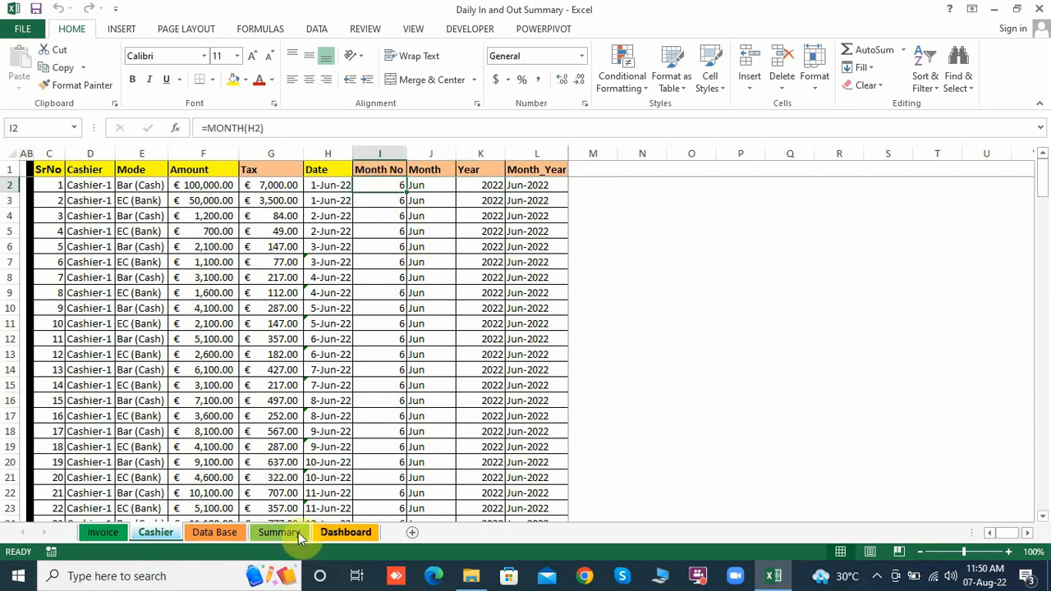
# Step: Refresh the pivot tables on the Summary sheet and acknowledge the message
pyautogui.click(285, 532)
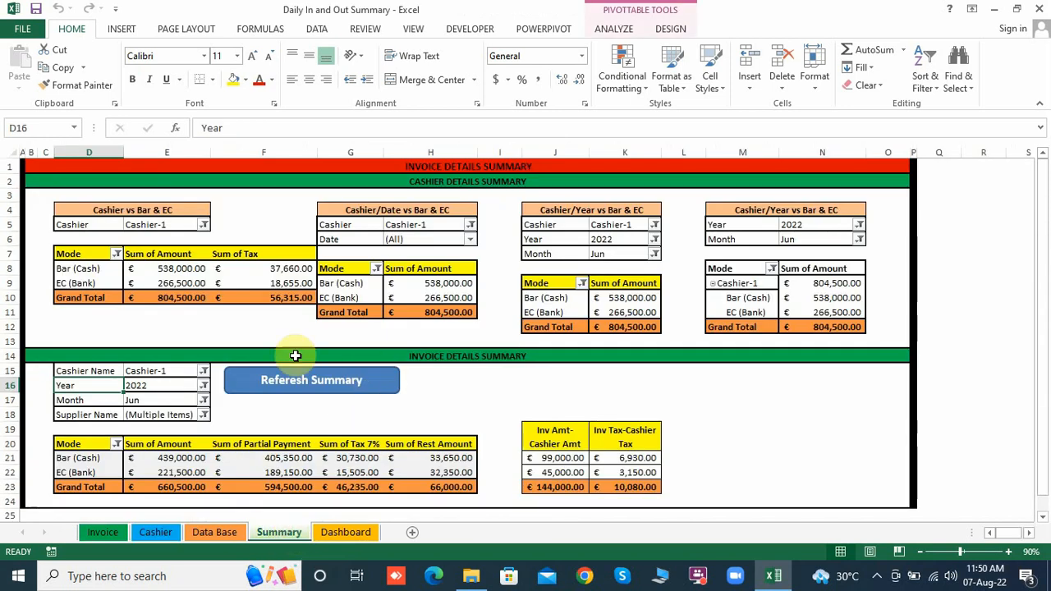
pyautogui.click(378, 389)
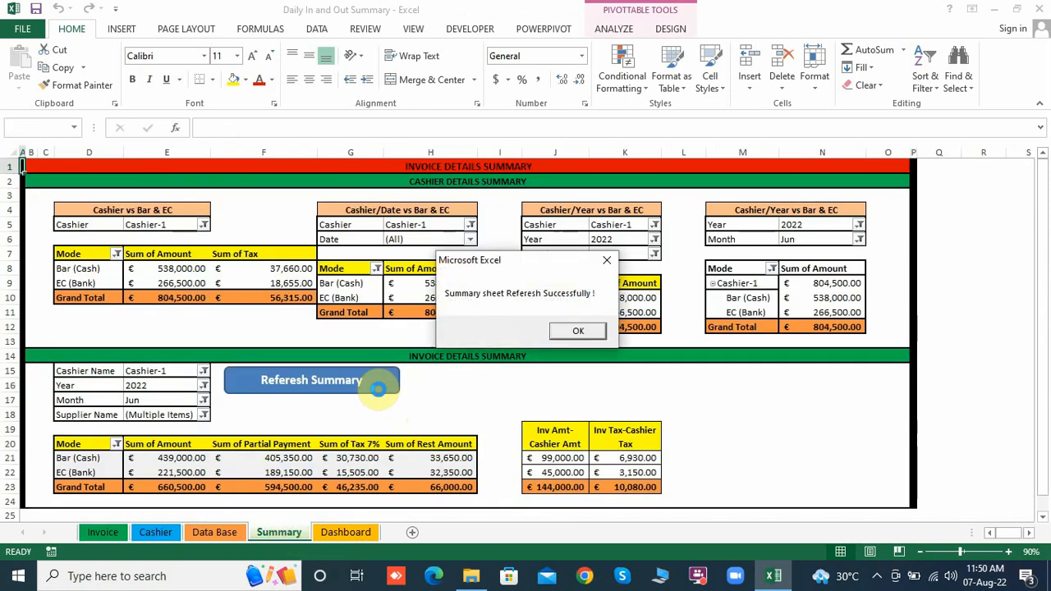
pyautogui.click(579, 329)
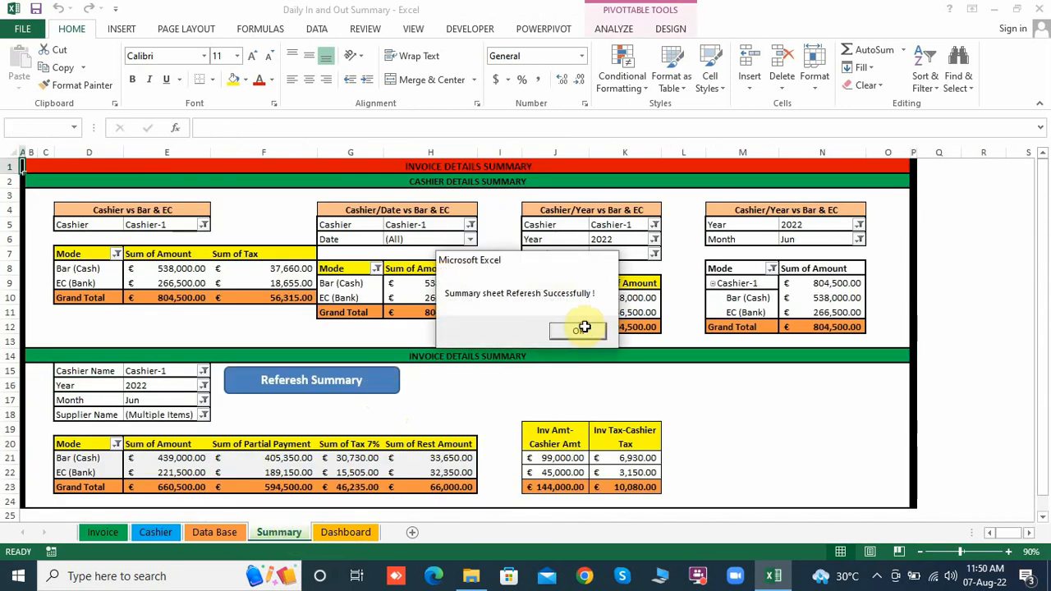
# Step: Check the available Year and Month filter options of the invoice details summary, leaving the filters as they are
pyautogui.click(204, 387)
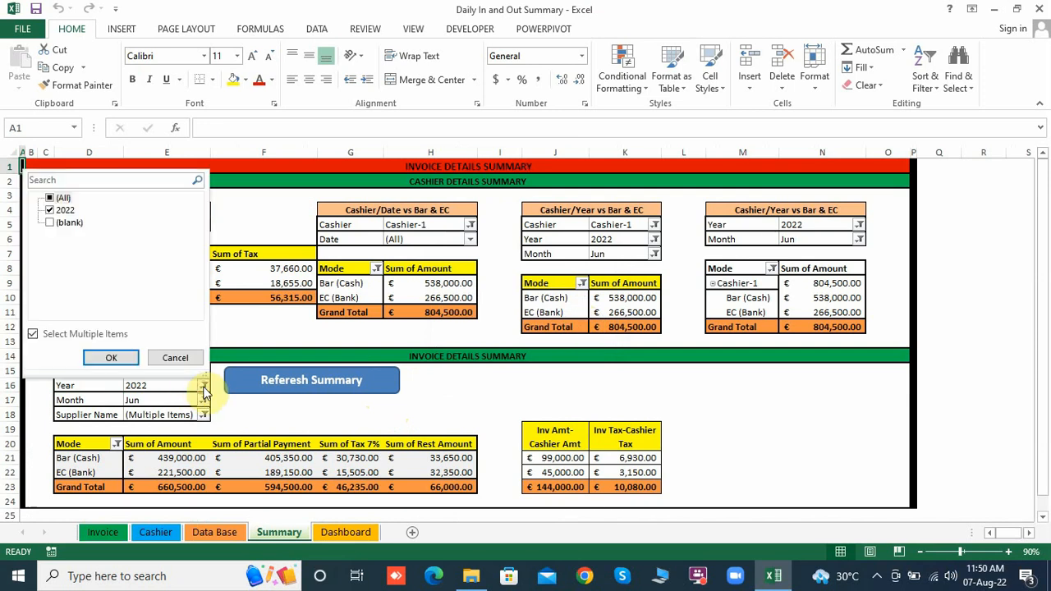
pyautogui.click(331, 345)
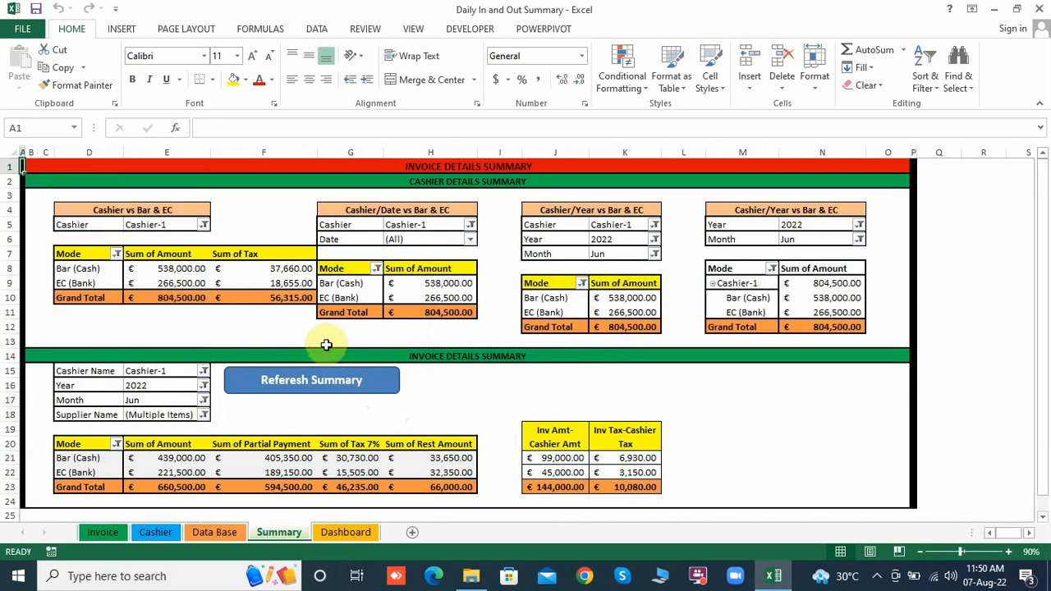
pyautogui.click(202, 400)
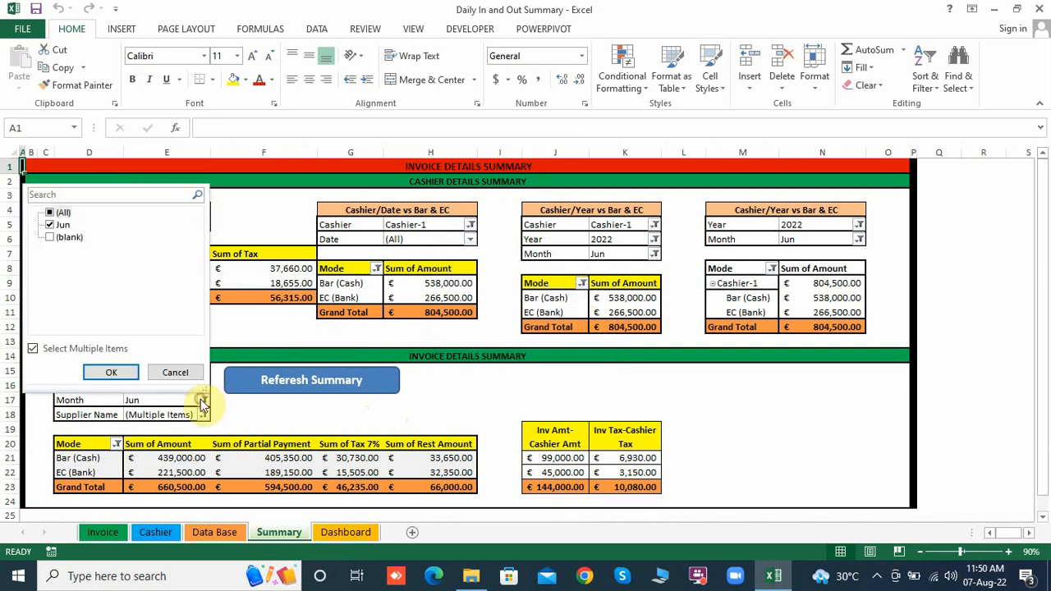
pyautogui.click(309, 321)
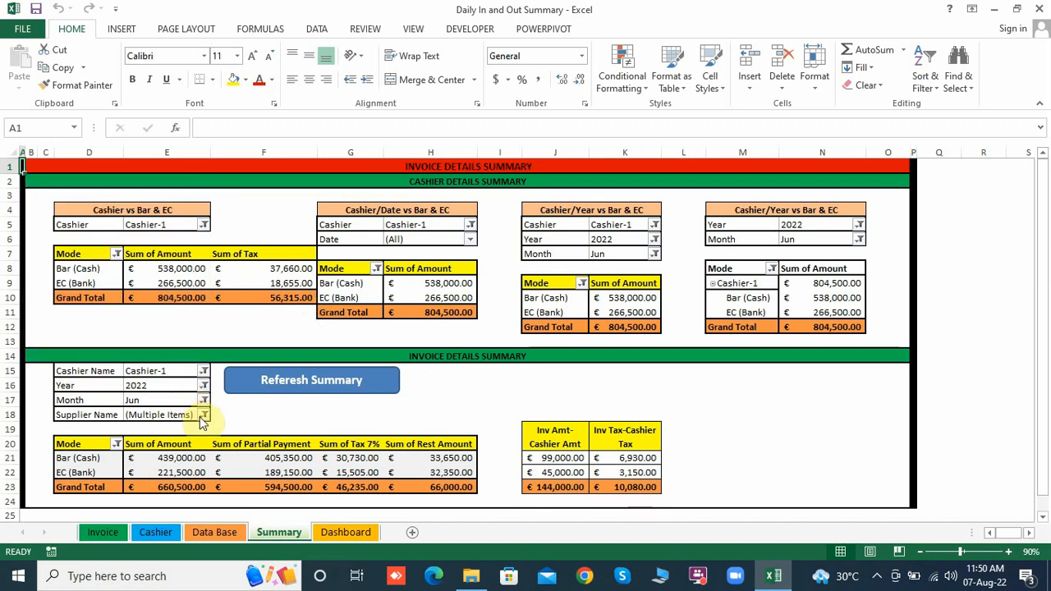
pyautogui.click(255, 414)
# Step: Compare the entries on the Cashier sheet with the first invoice records on the Invoice sheet
pyautogui.click(158, 539)
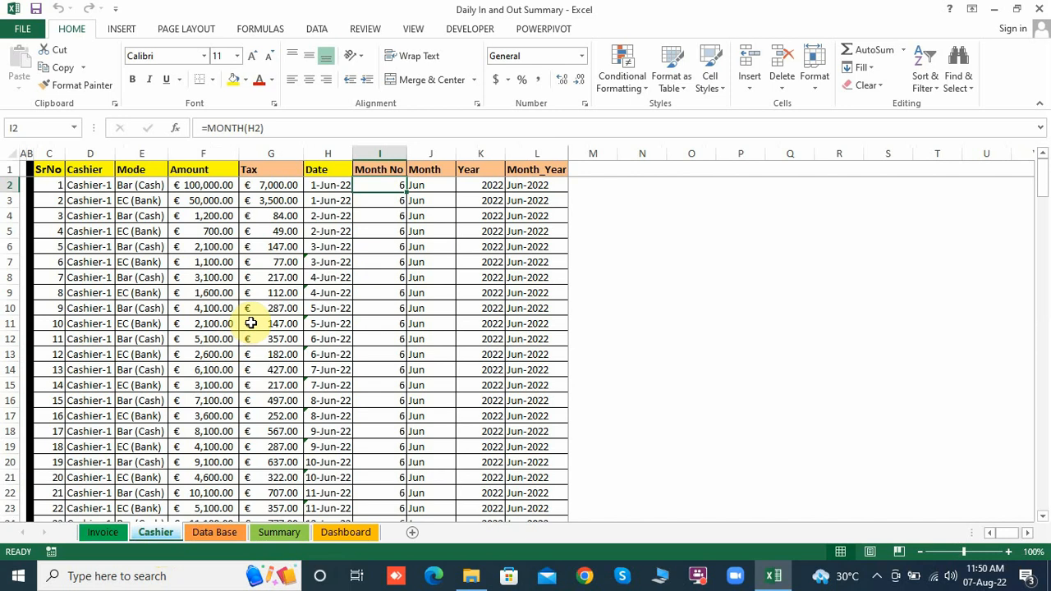
pyautogui.click(254, 323)
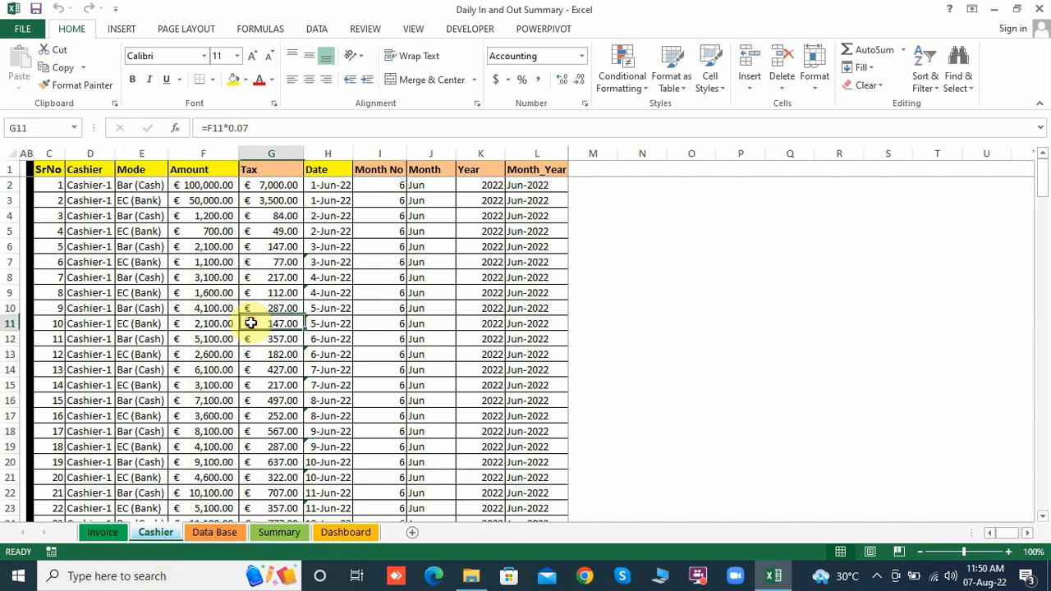
pyautogui.click(106, 535)
pyautogui.click(348, 357)
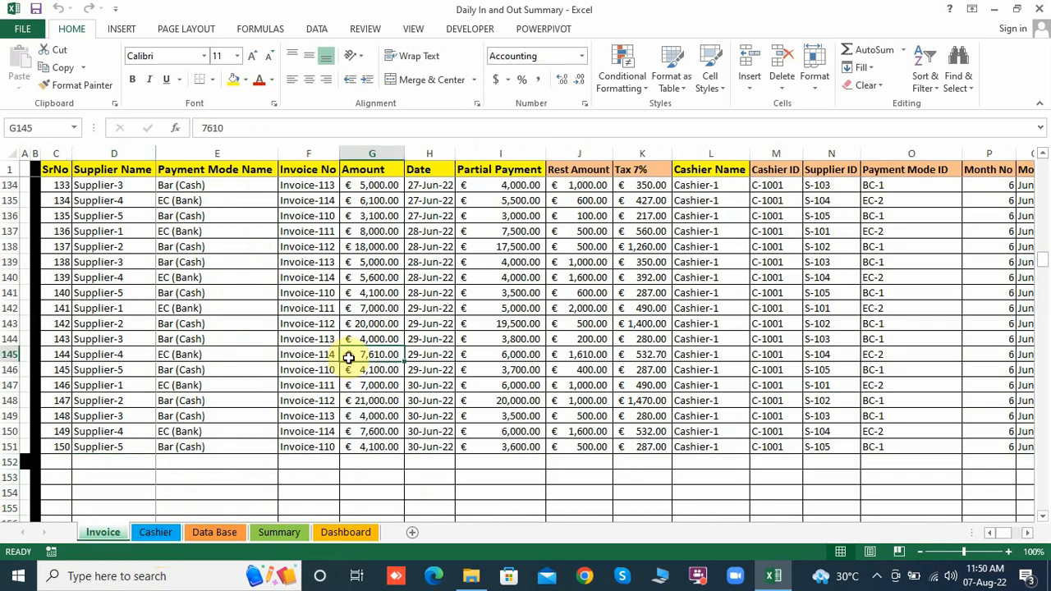
pyautogui.hotkey('ctrl', 'Up')
pyautogui.press('Down')
pyautogui.press('Down')
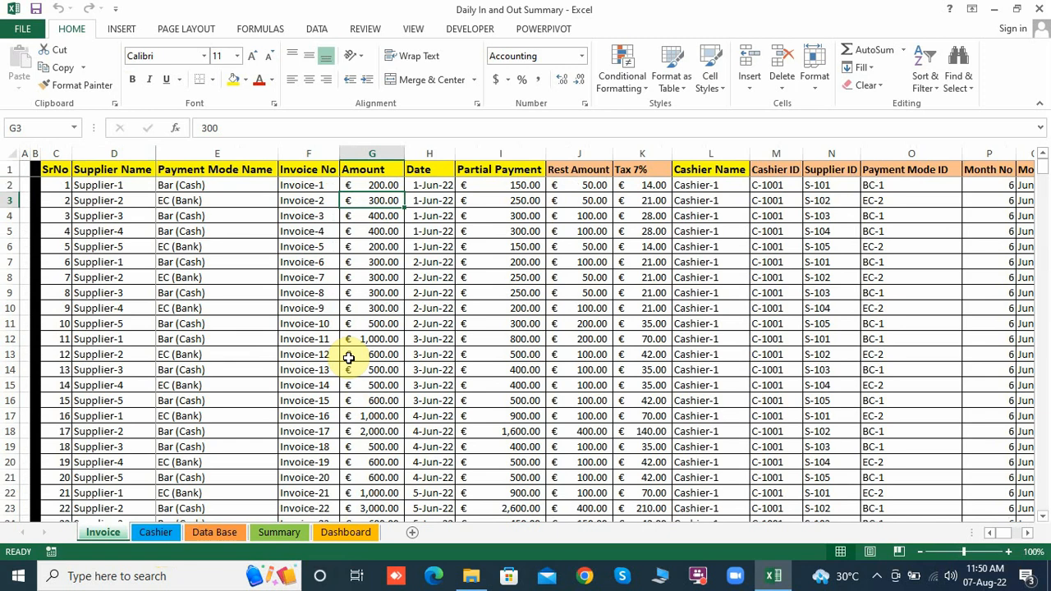
pyautogui.click(172, 535)
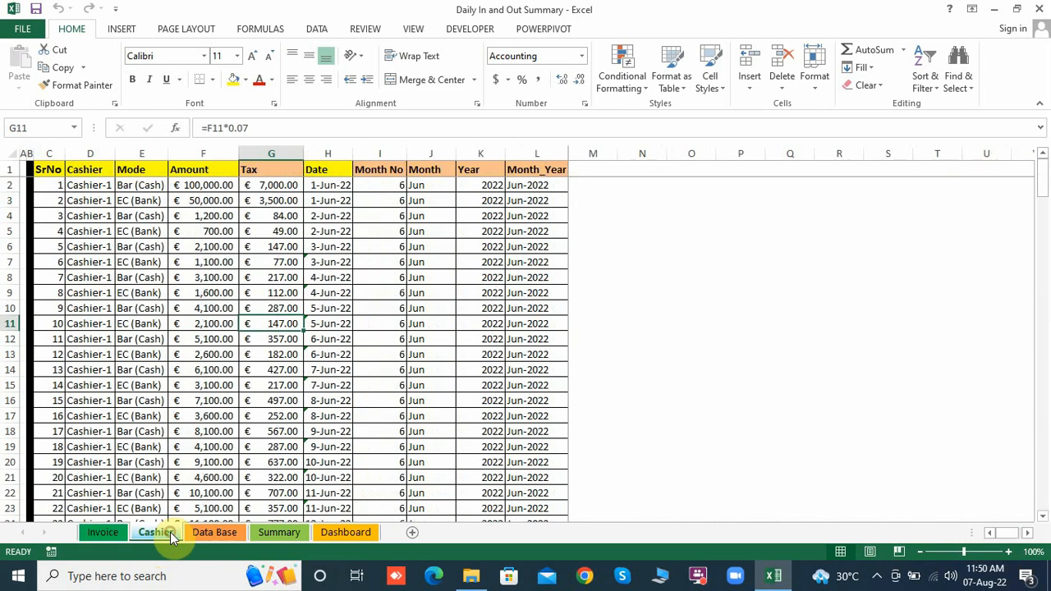
# Step: Compare the first amount on the Cashier sheet with the Amount column on the Invoice sheet
pyautogui.click(210, 188)
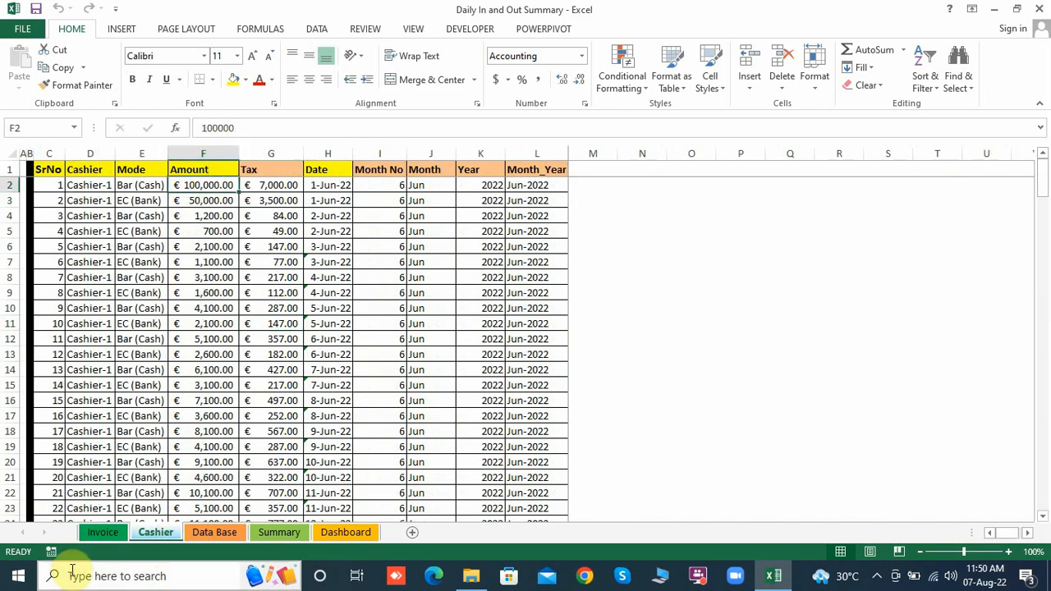
pyautogui.click(105, 534)
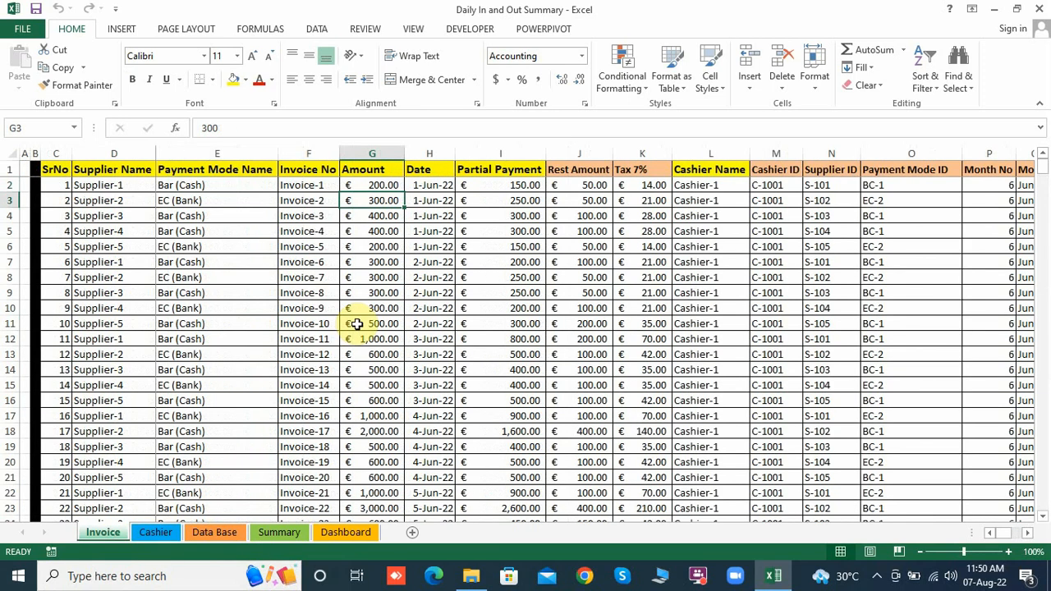
pyautogui.press('Up')
pyautogui.press('Up')
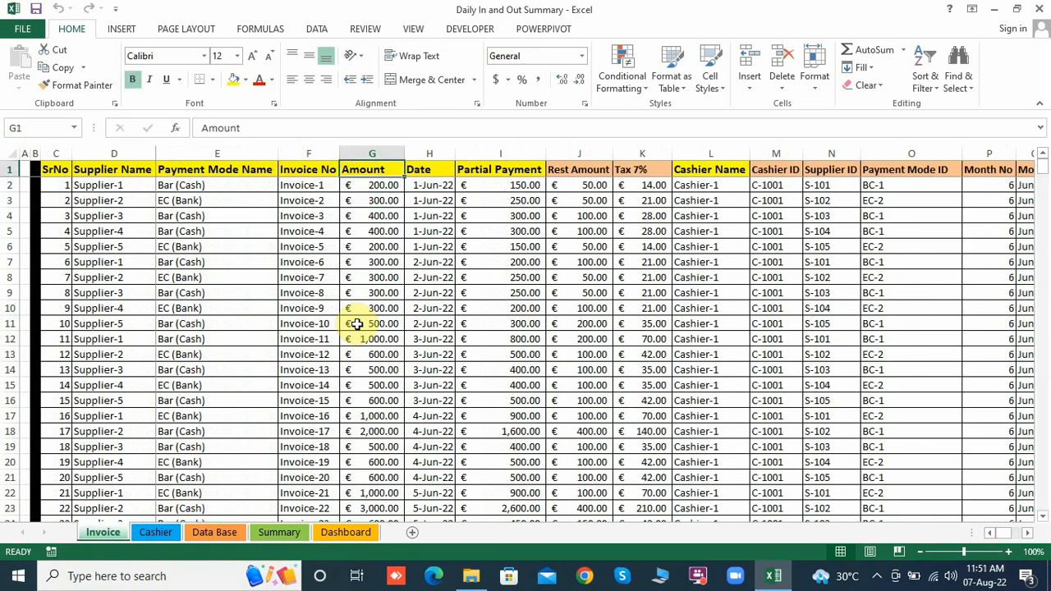
# Step: Select the entire rows of the five invoice records dated 1-Jun-22
pyautogui.press('Down')
pyautogui.press('Down')
pyautogui.press('Right')
pyautogui.press('Up')
pyautogui.hotkey('shift', 'Down')
pyautogui.hotkey('shift', 'Down')
pyautogui.hotkey('shift', 'Down')
pyautogui.hotkey('shift', 'Down')
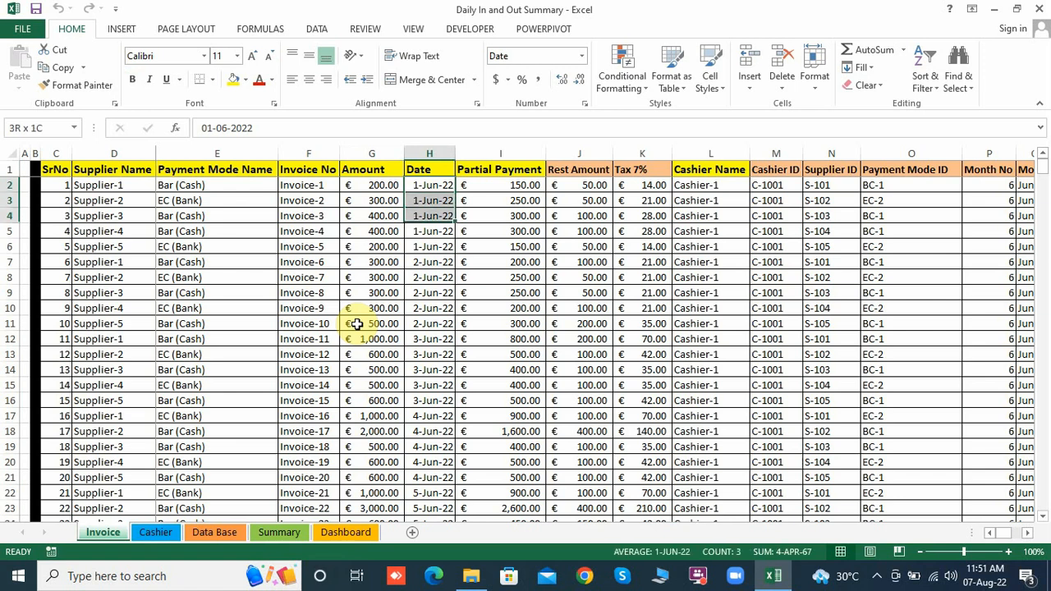
pyautogui.hotkey('shift', 'space')
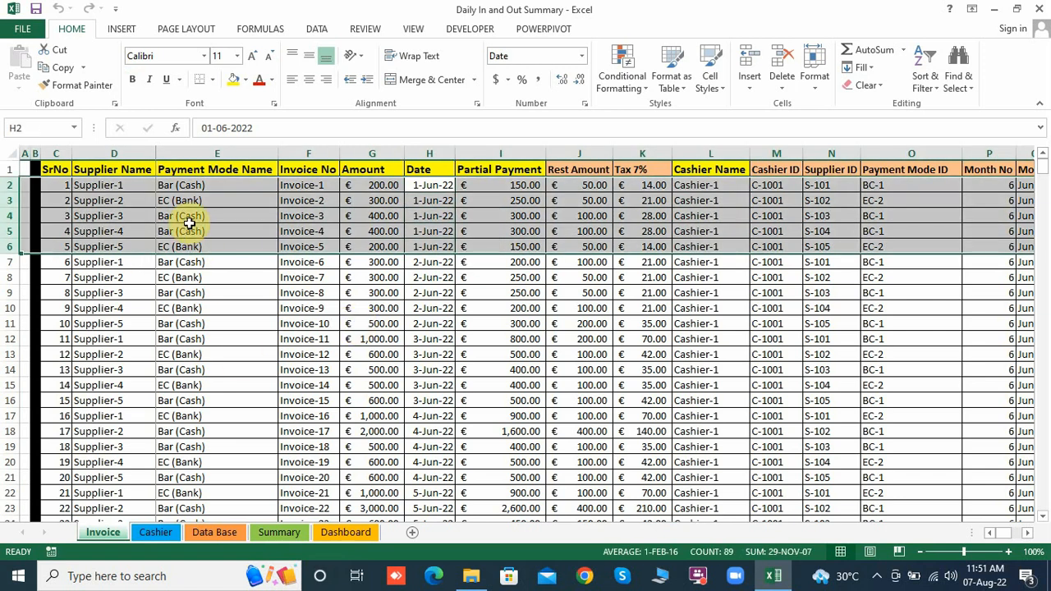
# Step: Review the supplier, payment mode and amount entries of the first five invoice records
pyautogui.moveTo(160, 186); pyautogui.dragTo(151, 187)
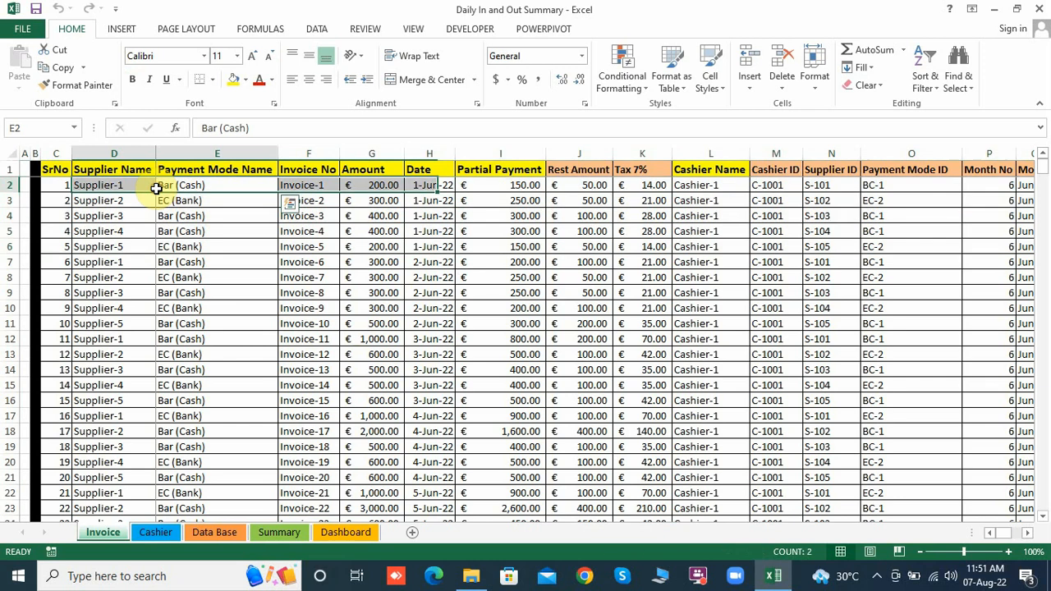
pyautogui.click(371, 189)
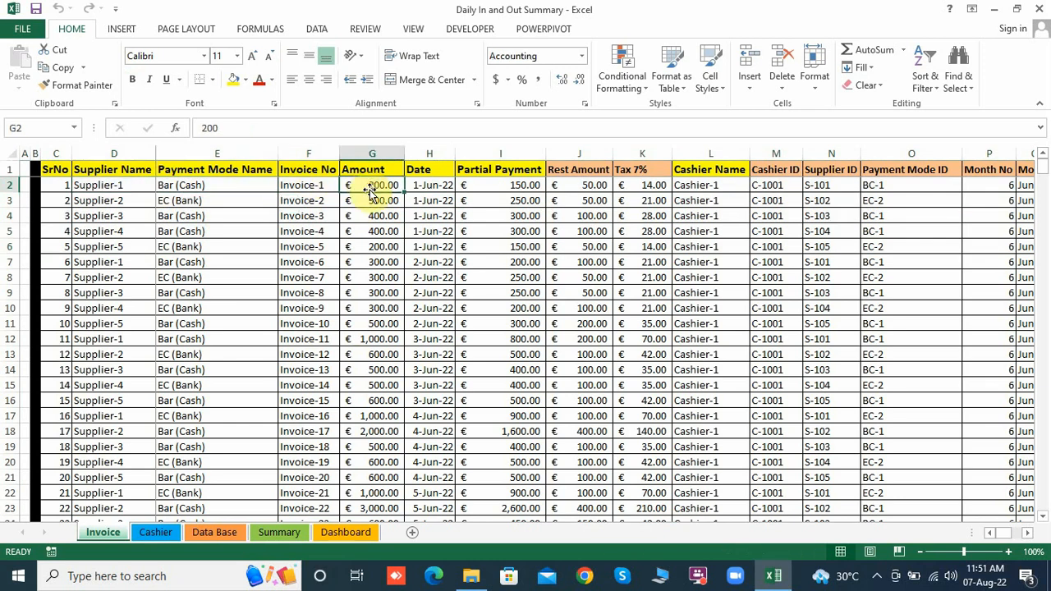
pyautogui.click(367, 201)
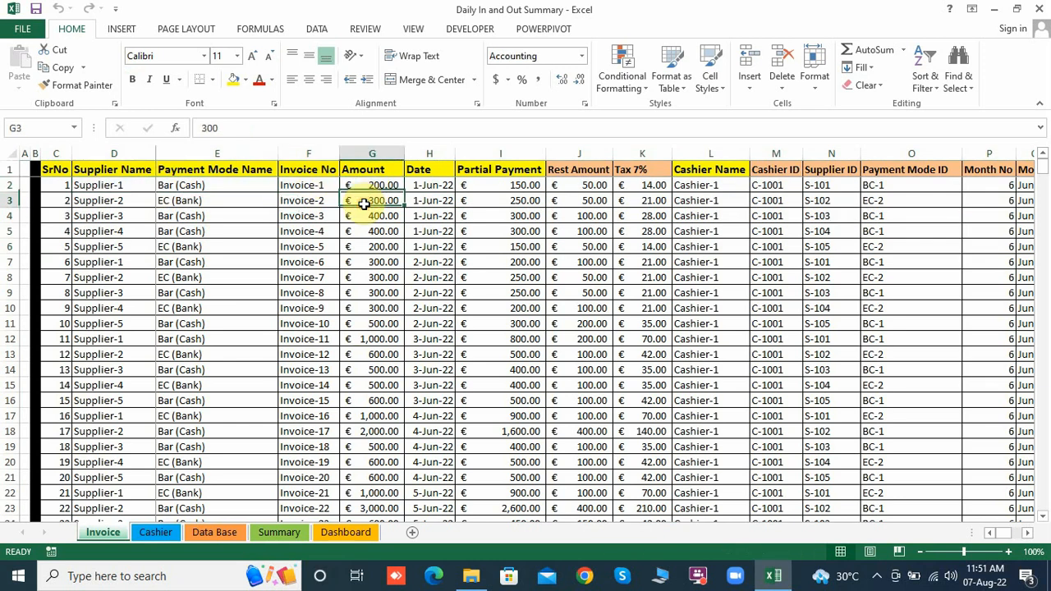
pyautogui.click(390, 218)
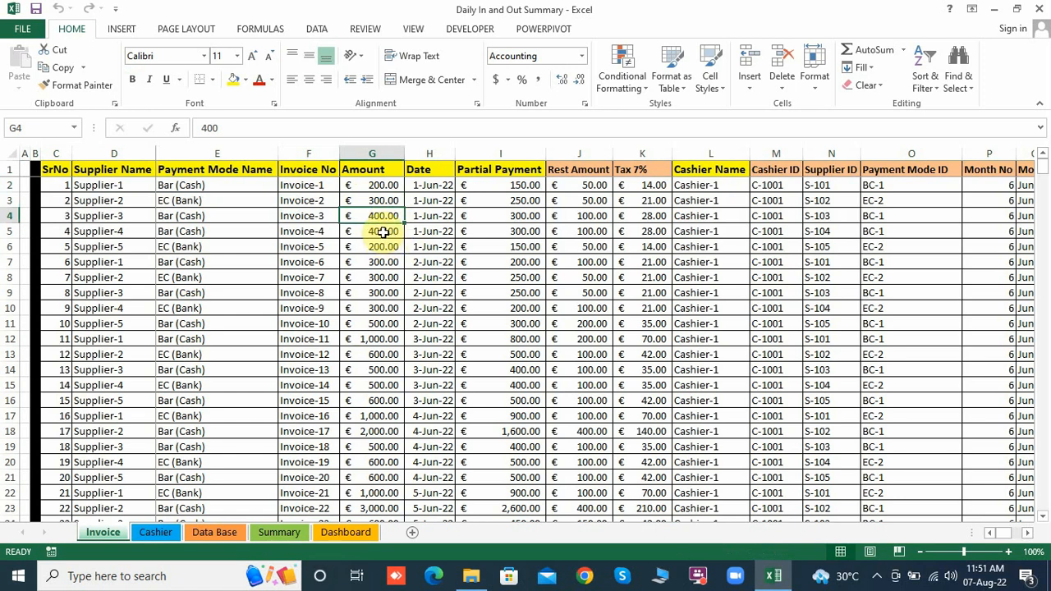
pyautogui.click(383, 236)
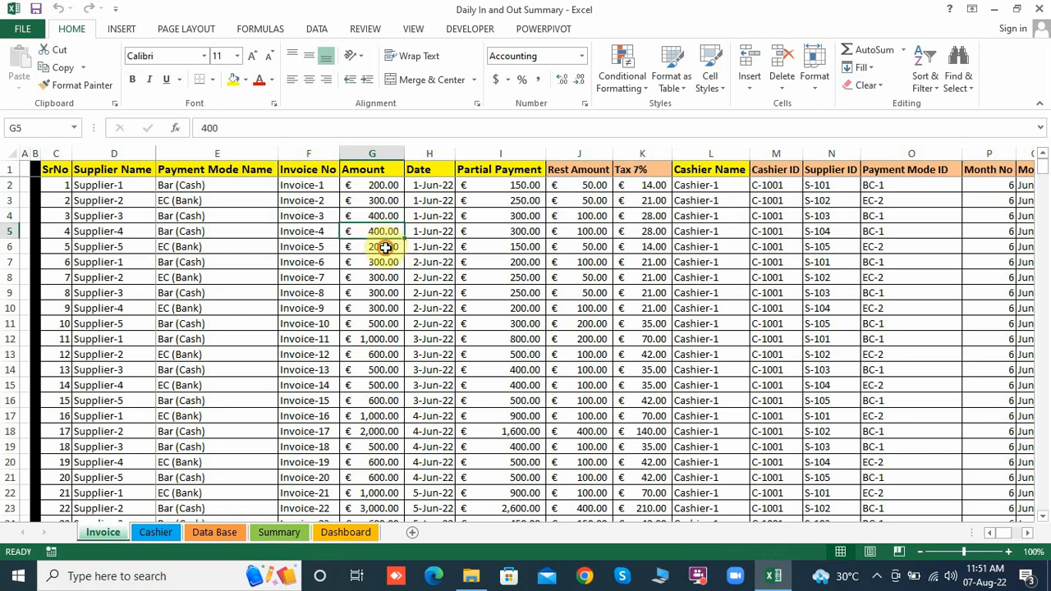
pyautogui.click(386, 246)
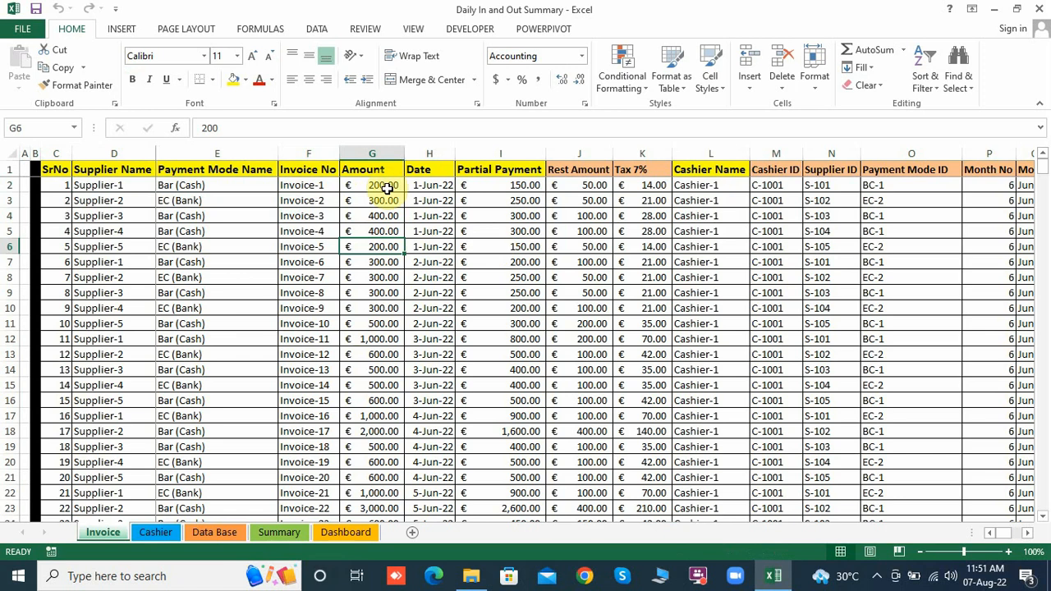
pyautogui.click(84, 245)
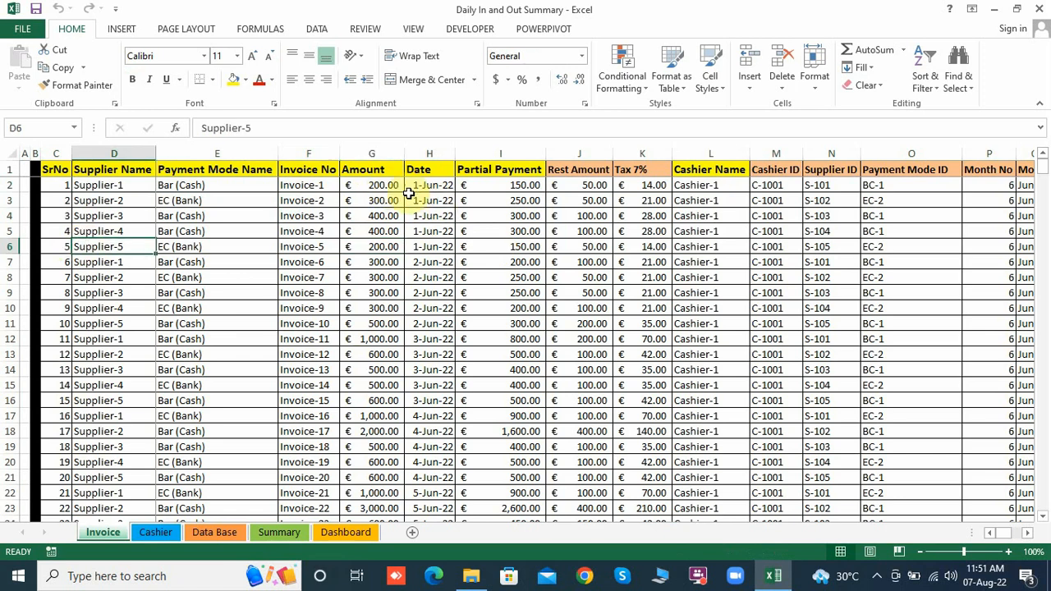
# Step: Examine how the first invoice's Rest Amount is calculated from its Amount and Partial Payment
pyautogui.click(383, 187)
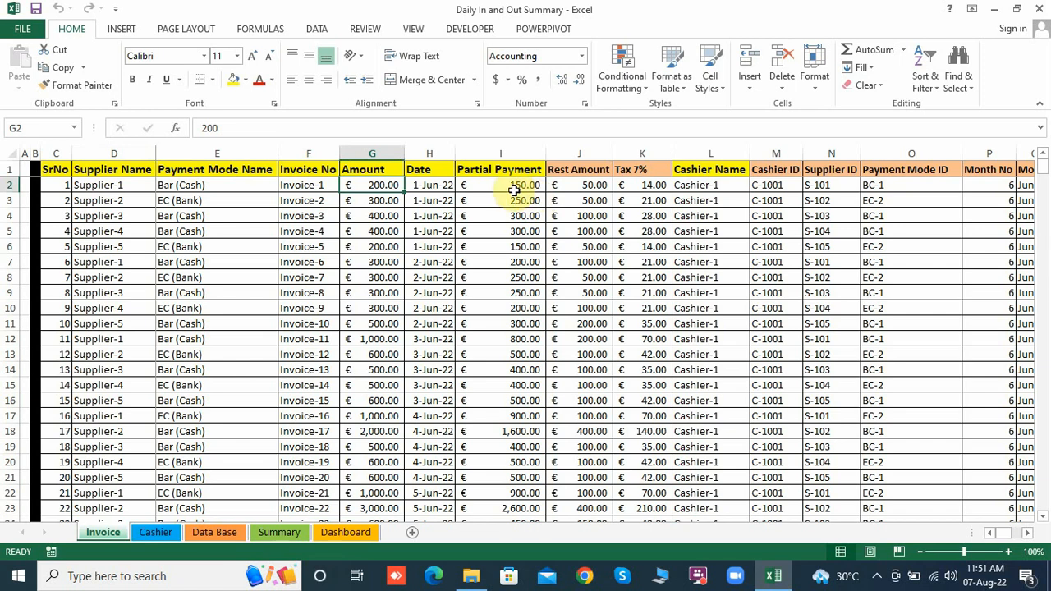
pyautogui.click(522, 187)
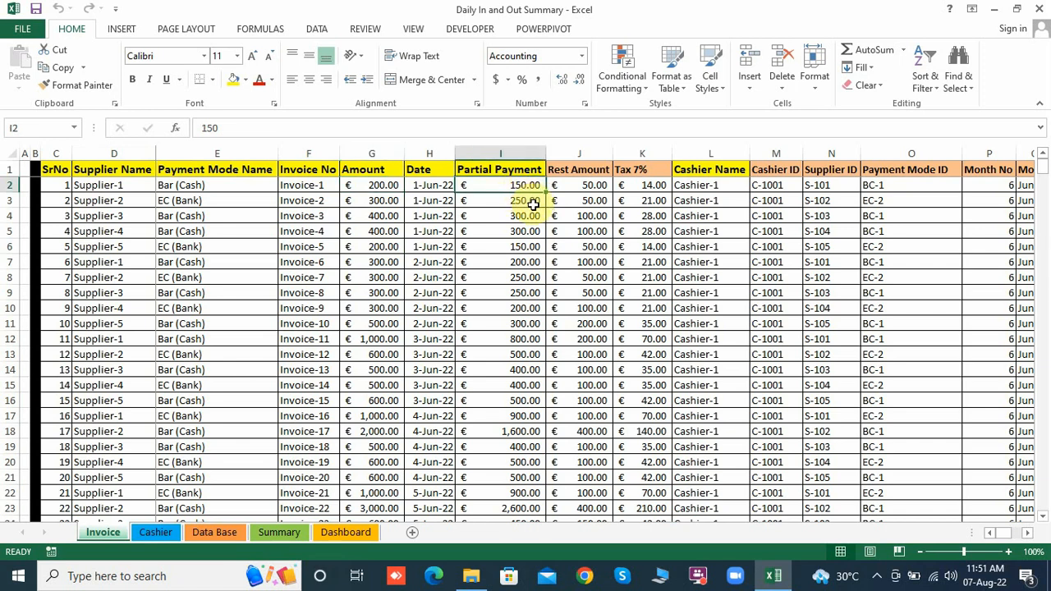
pyautogui.click(594, 189)
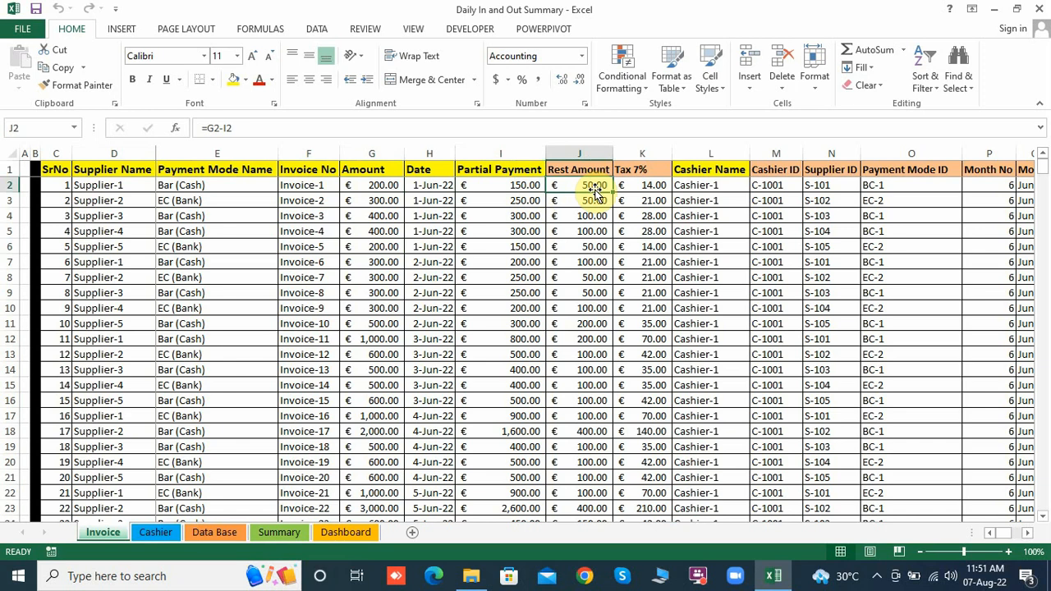
# Step: Check the accounting currency formats available for the first Partial Payment cell without applying any
pyautogui.click(463, 186)
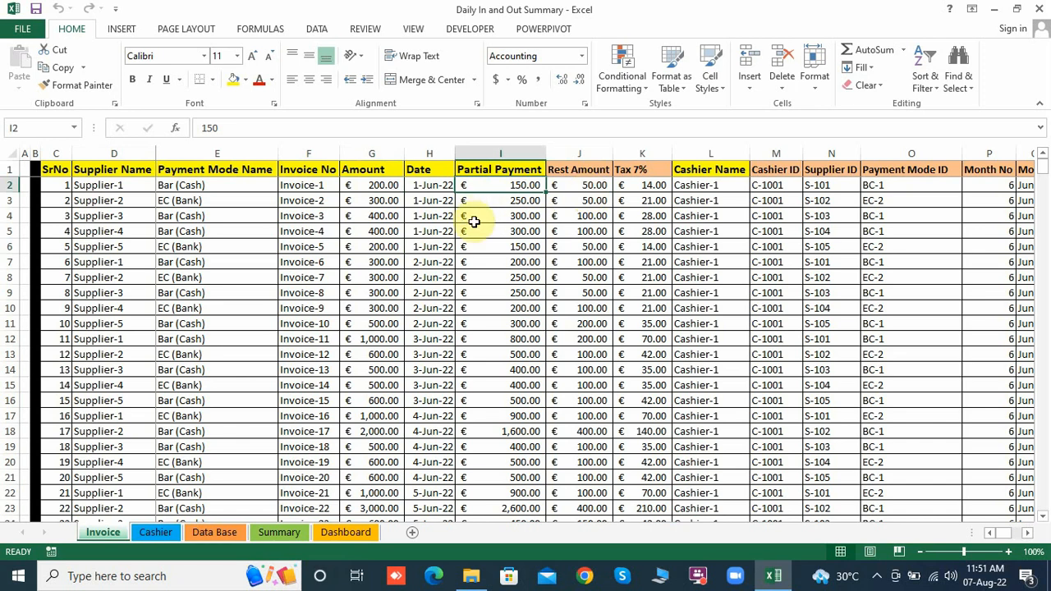
pyautogui.click(509, 81)
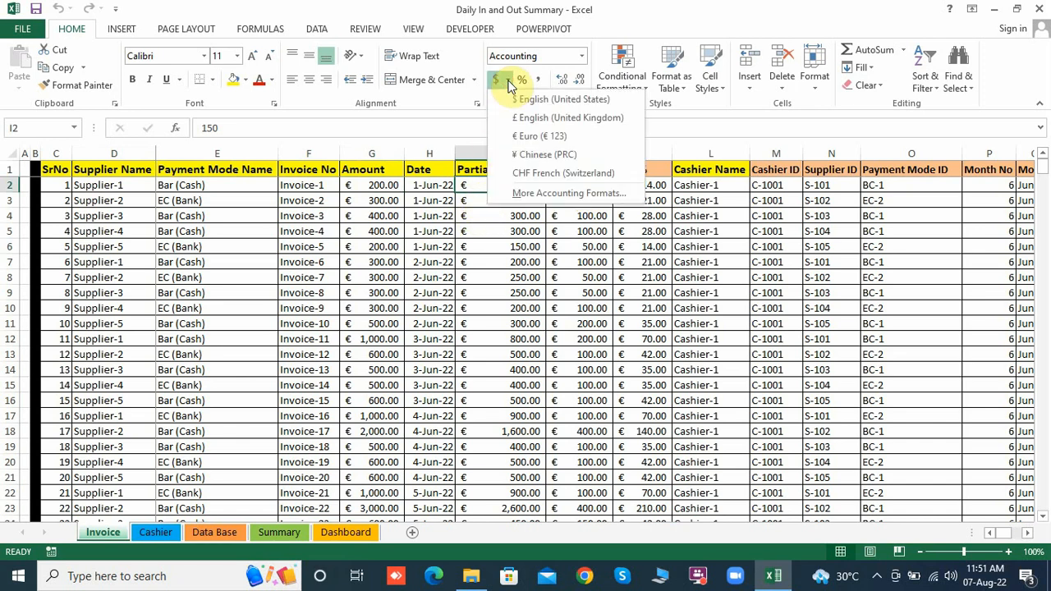
pyautogui.click(496, 260)
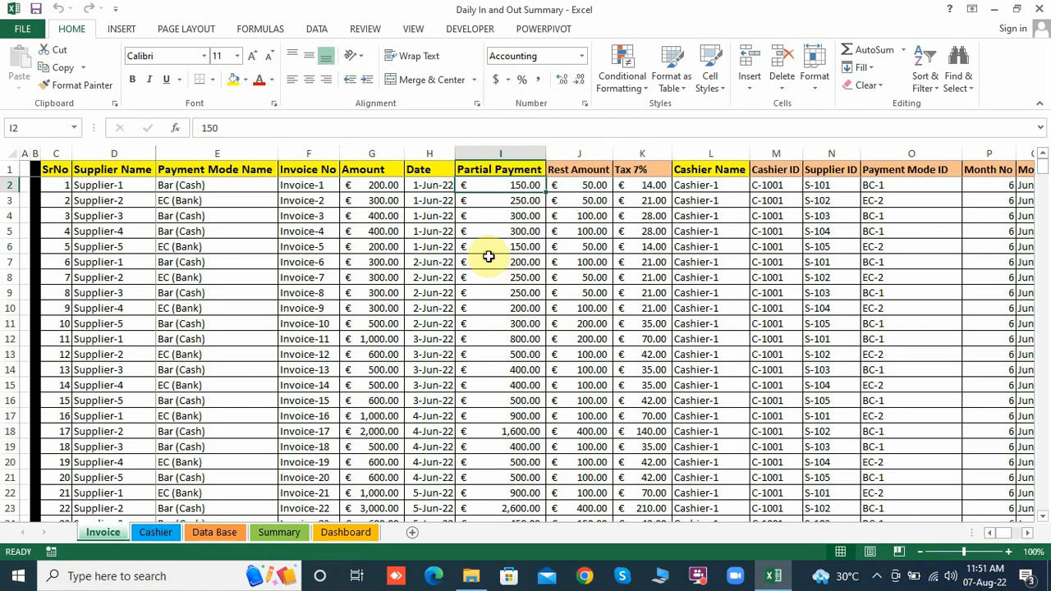
# Step: Examine the Rest Amount and Tax 7% formulas of the first invoice against its Amount
pyautogui.click(590, 191)
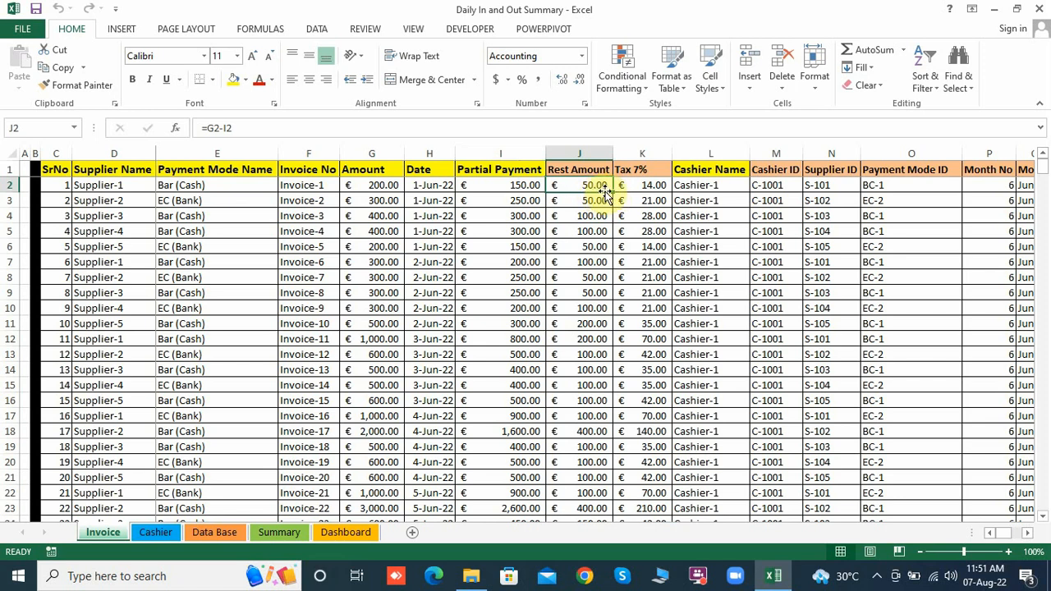
pyautogui.click(626, 187)
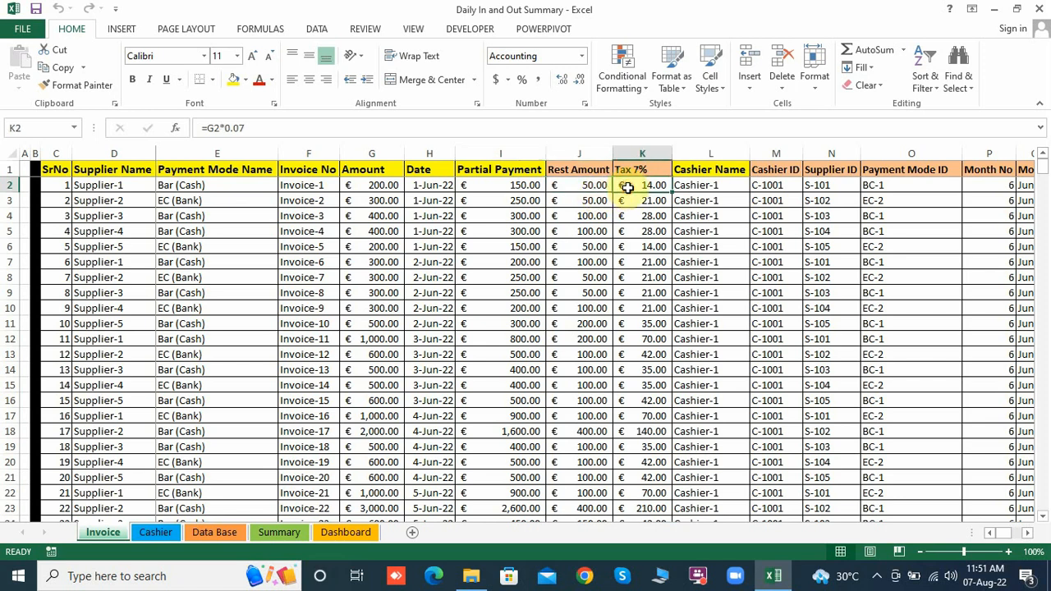
pyautogui.click(386, 186)
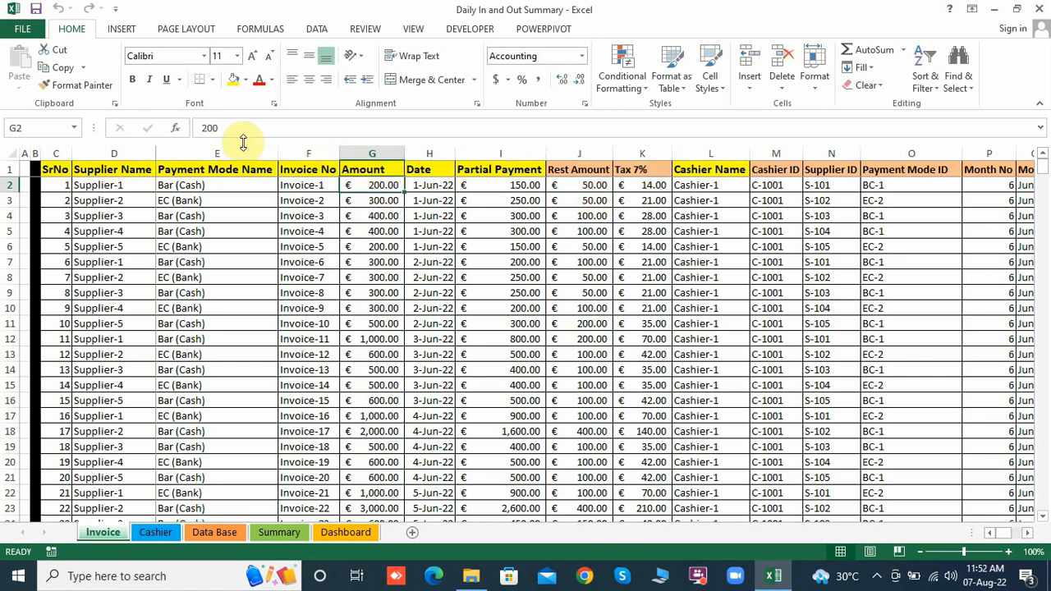
pyautogui.click(658, 189)
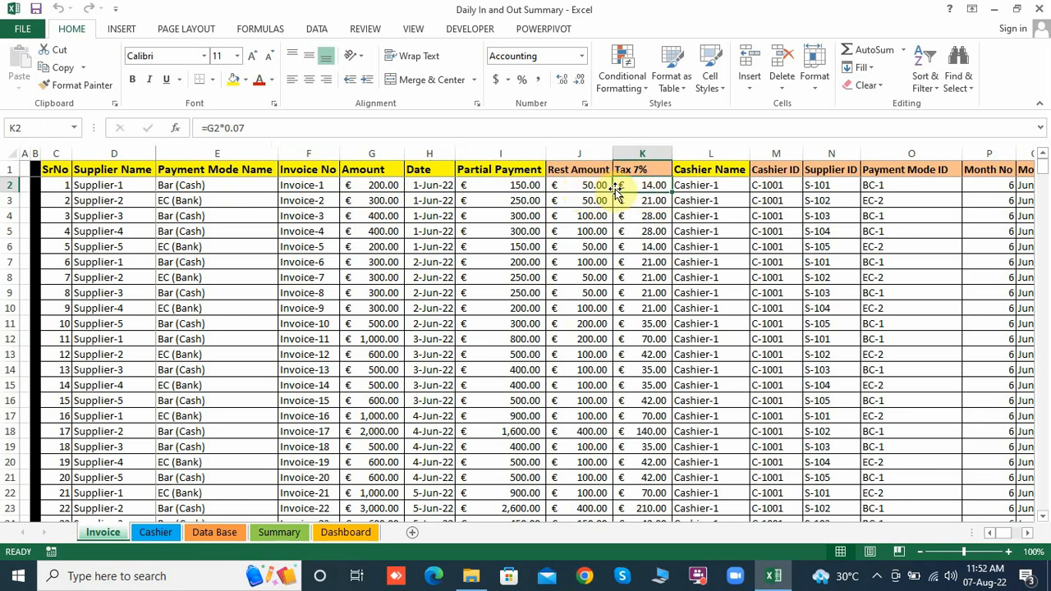
# Step: Inspect each field of the first invoice record from Payment Mode Name through Cashier Name
pyautogui.click(234, 185)
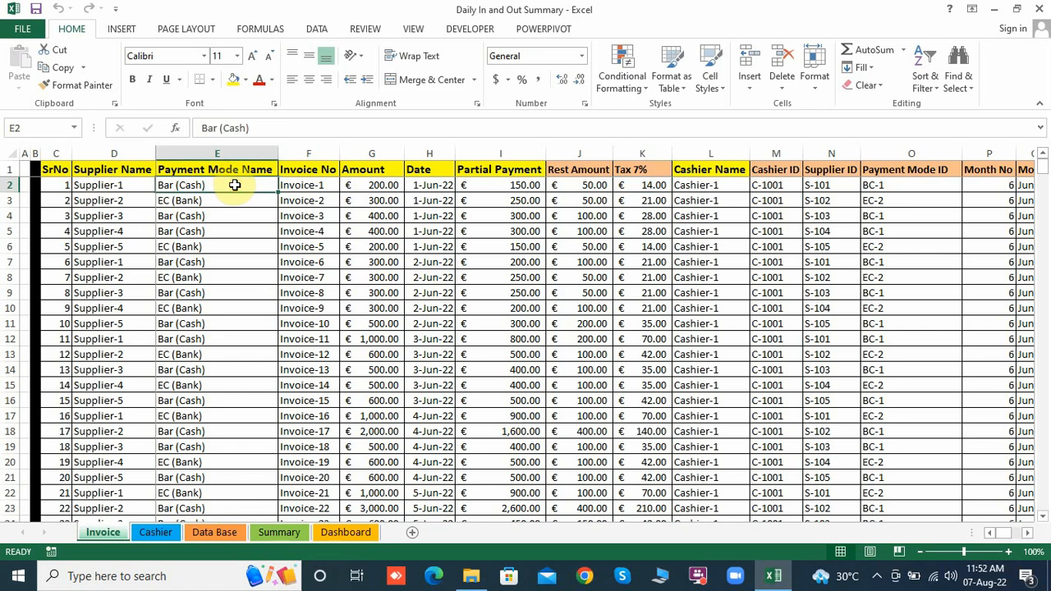
pyautogui.click(297, 186)
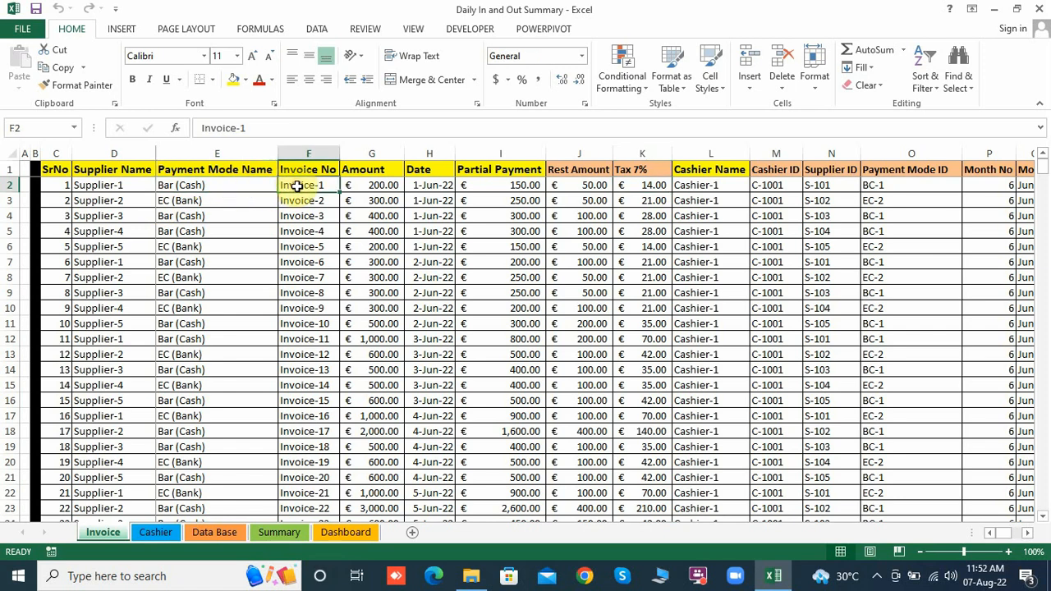
pyautogui.click(367, 184)
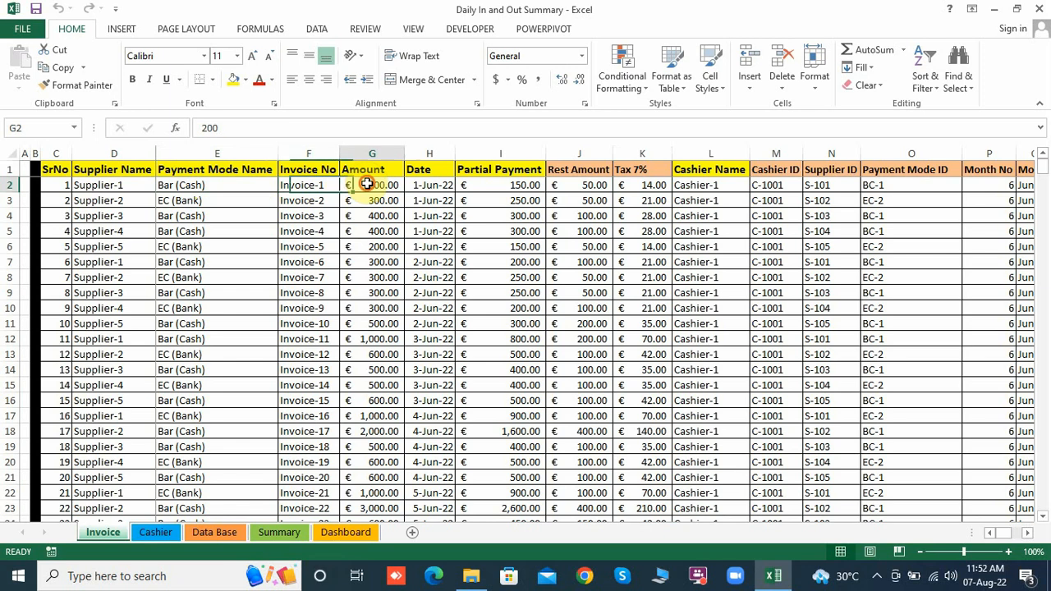
pyautogui.click(426, 184)
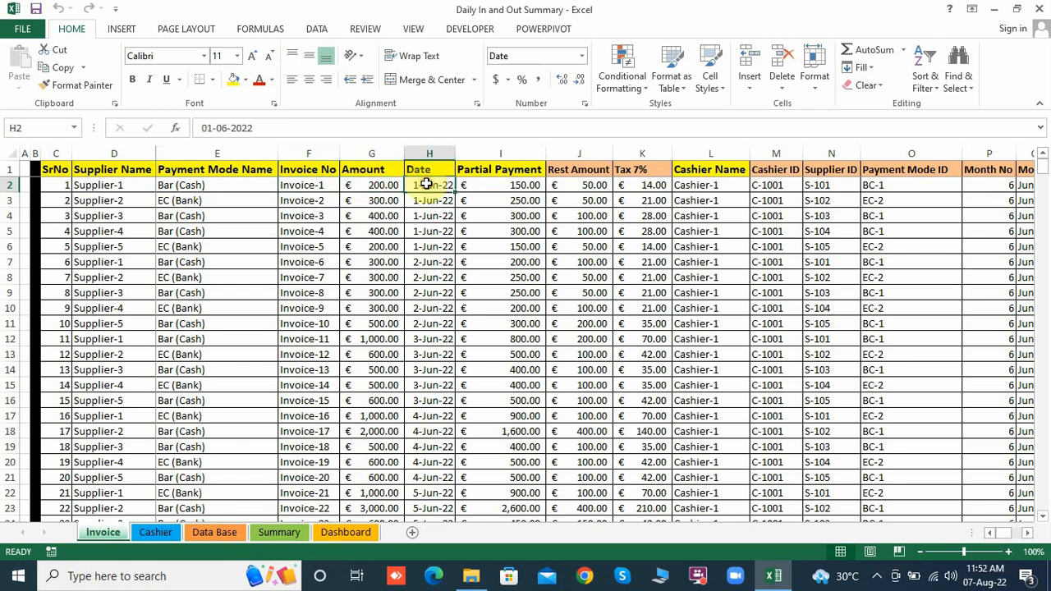
pyautogui.click(492, 184)
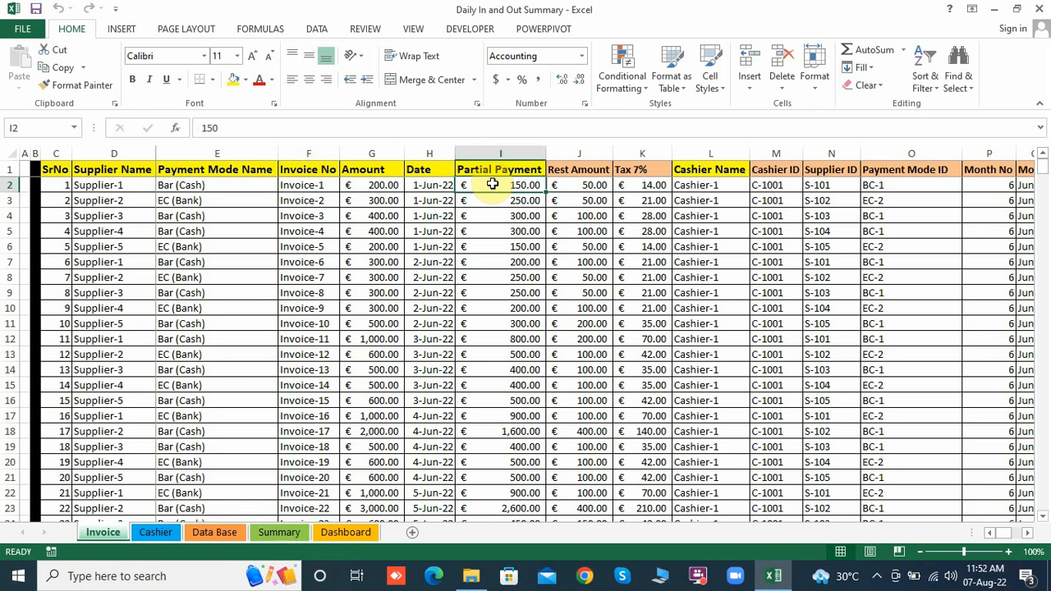
pyautogui.click(561, 186)
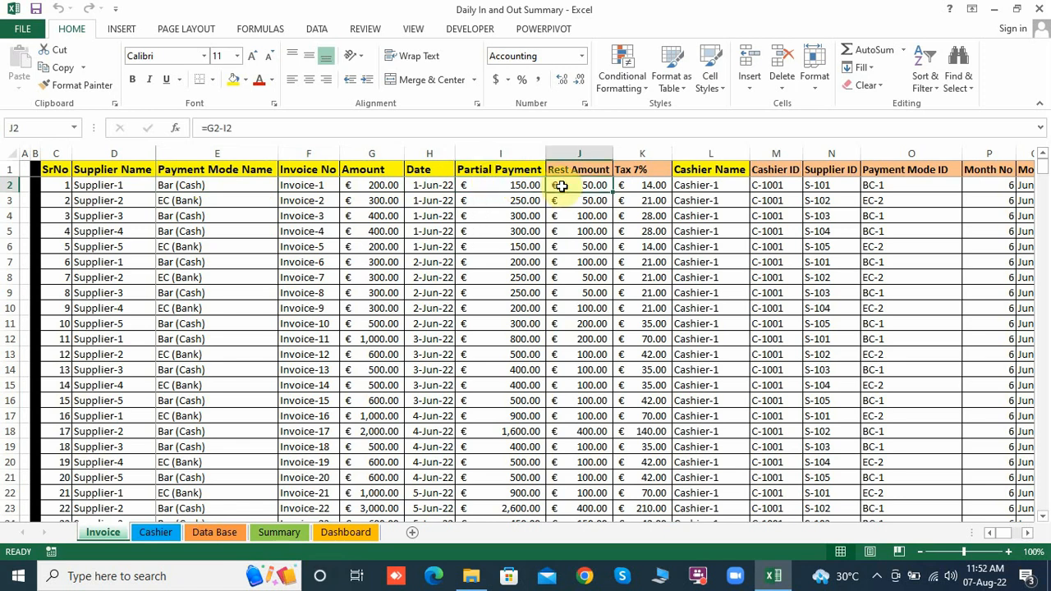
pyautogui.click(639, 186)
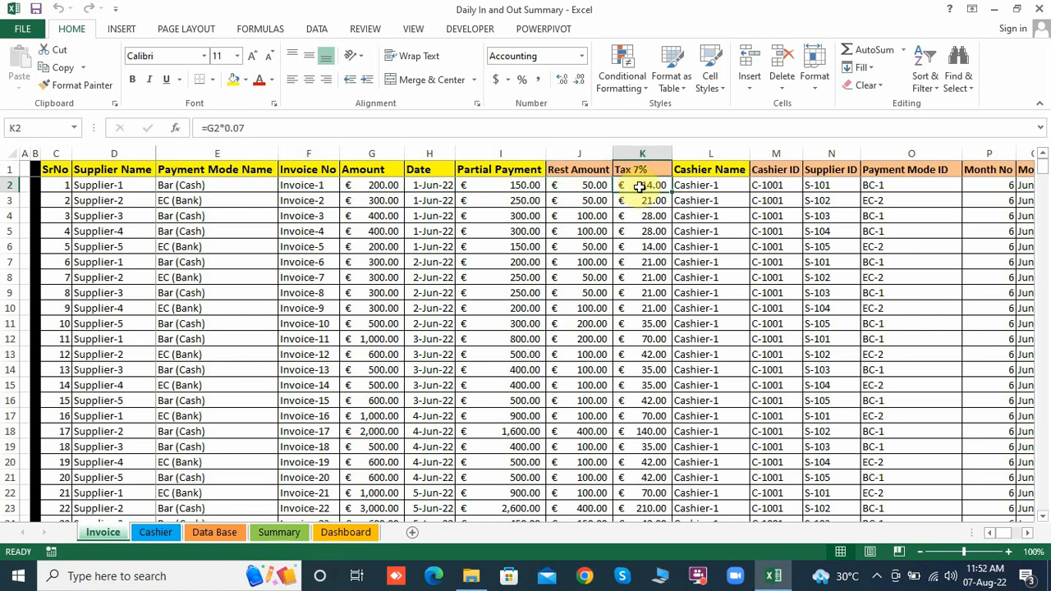
pyautogui.click(728, 188)
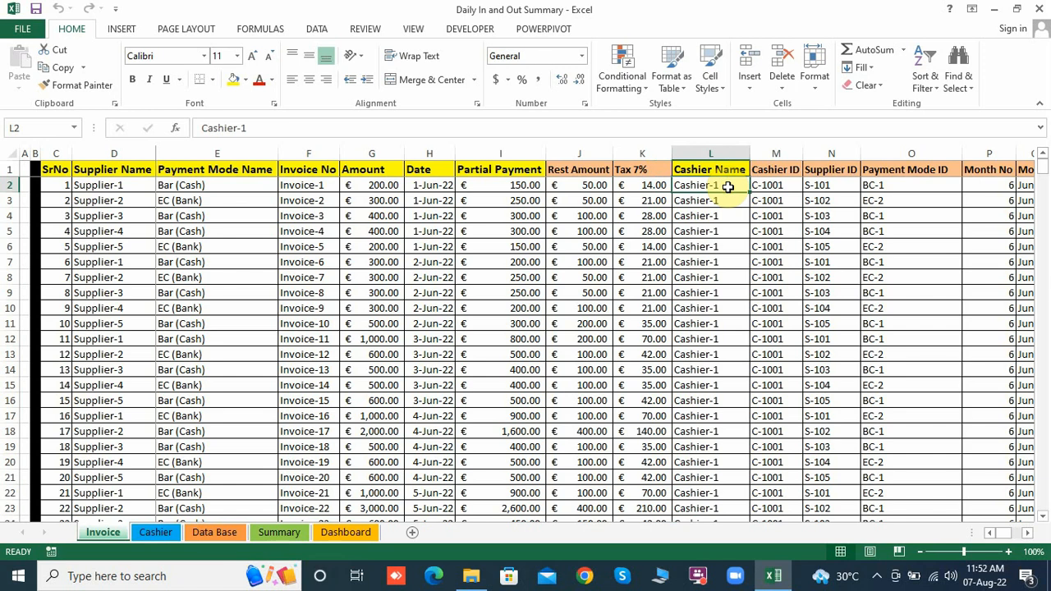
# Step: Examine the Cashier ID, Supplier ID, Payment Mode ID and Month No formulas of the first invoice record
pyautogui.click(769, 186)
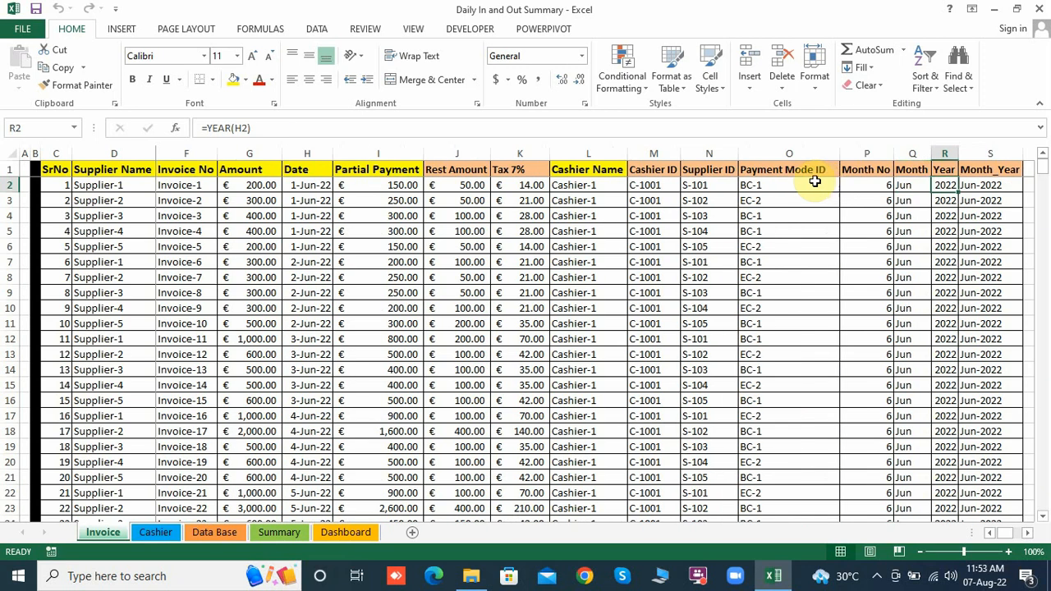
pyautogui.click(697, 187)
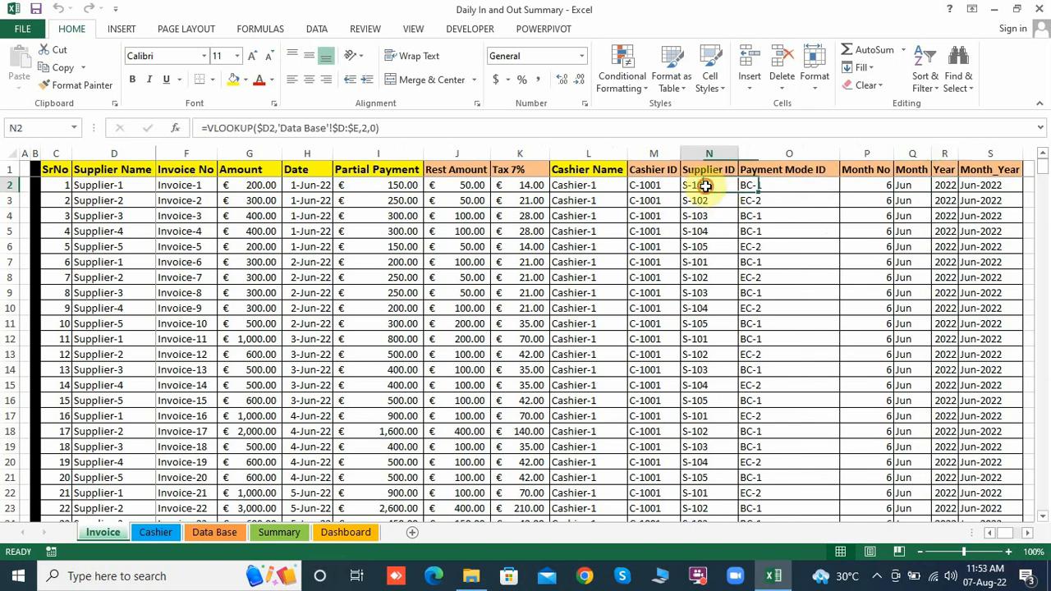
pyautogui.click(657, 186)
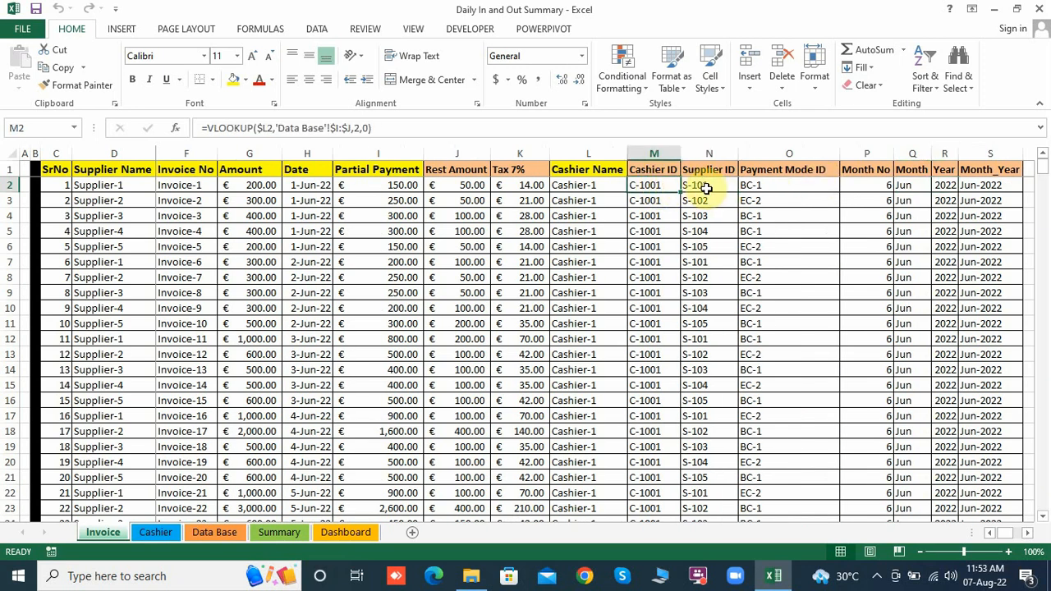
pyautogui.click(705, 188)
pyautogui.click(749, 191)
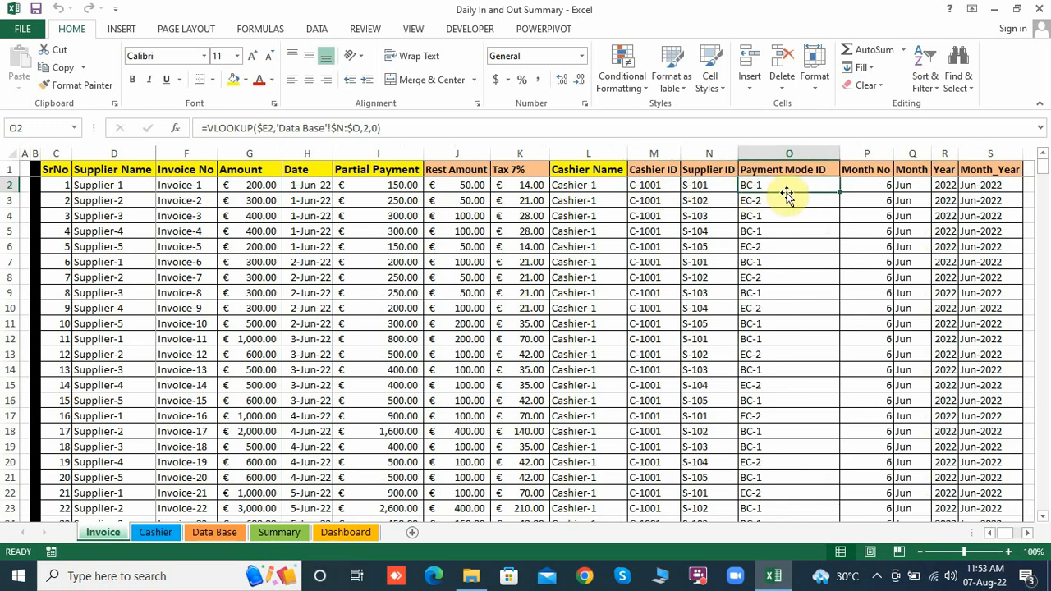
pyautogui.click(856, 188)
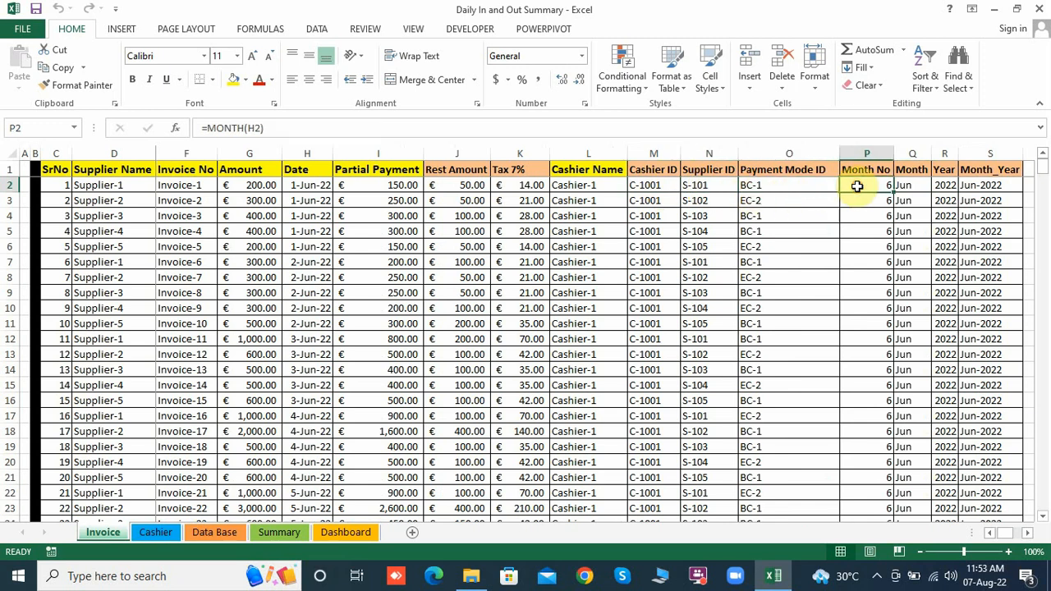
# Step: Examine the Month, Year and Month_Year formulas of the first invoice record
pyautogui.click(917, 185)
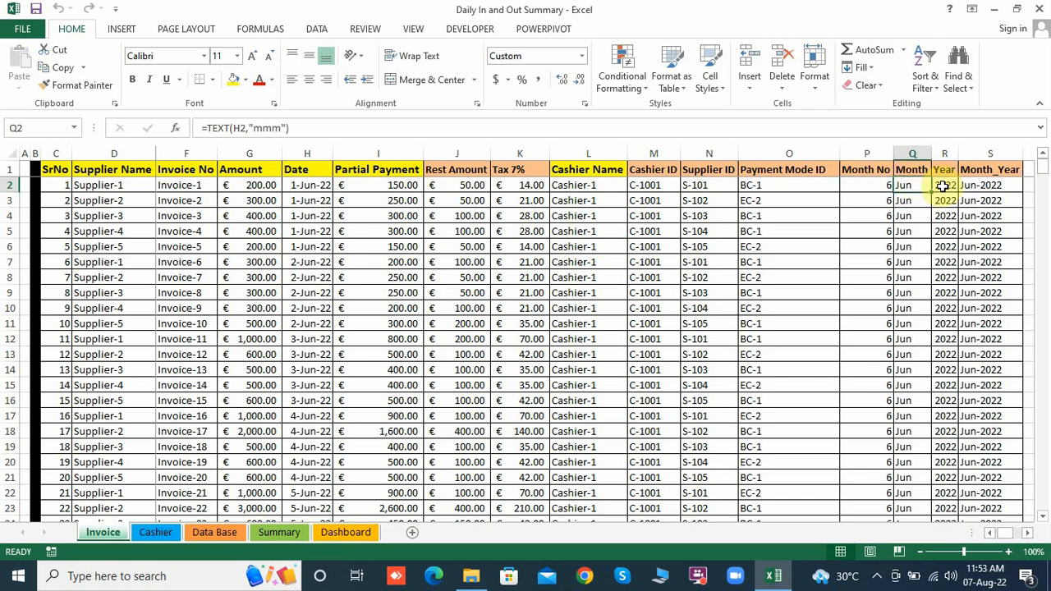
pyautogui.click(946, 185)
pyautogui.click(978, 186)
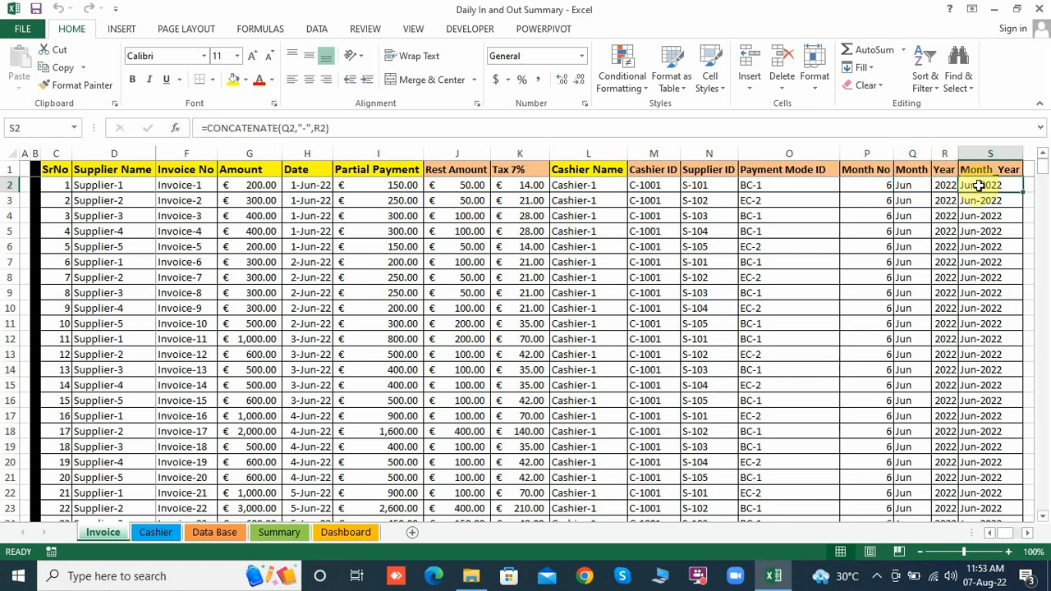
# Step: Go back along the first invoice record to cell A2 at the start of its row
pyautogui.press('Left')
pyautogui.press('Left')
pyautogui.press('Left')
pyautogui.press('Left')
pyautogui.press('Left')
pyautogui.press('Left')
pyautogui.press('Left')
pyautogui.press('Left')
pyautogui.press('Left')
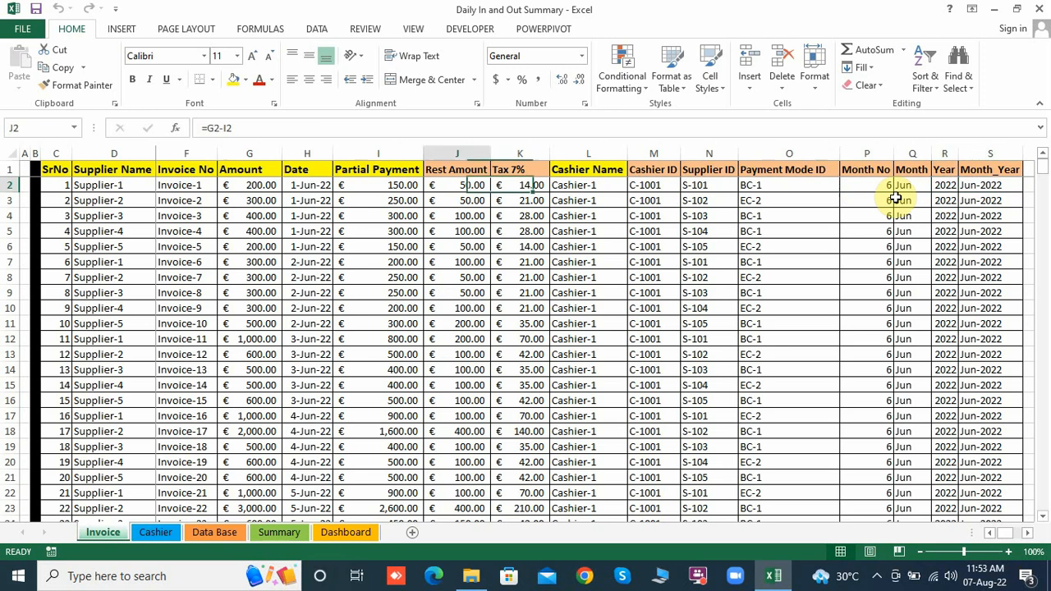
pyautogui.press('Left')
pyautogui.press('Left')
pyautogui.press('Left')
pyautogui.press('Left')
pyautogui.press('Left')
pyautogui.press('Left')
pyautogui.press('Left')
pyautogui.press('Left')
pyautogui.press('Left')
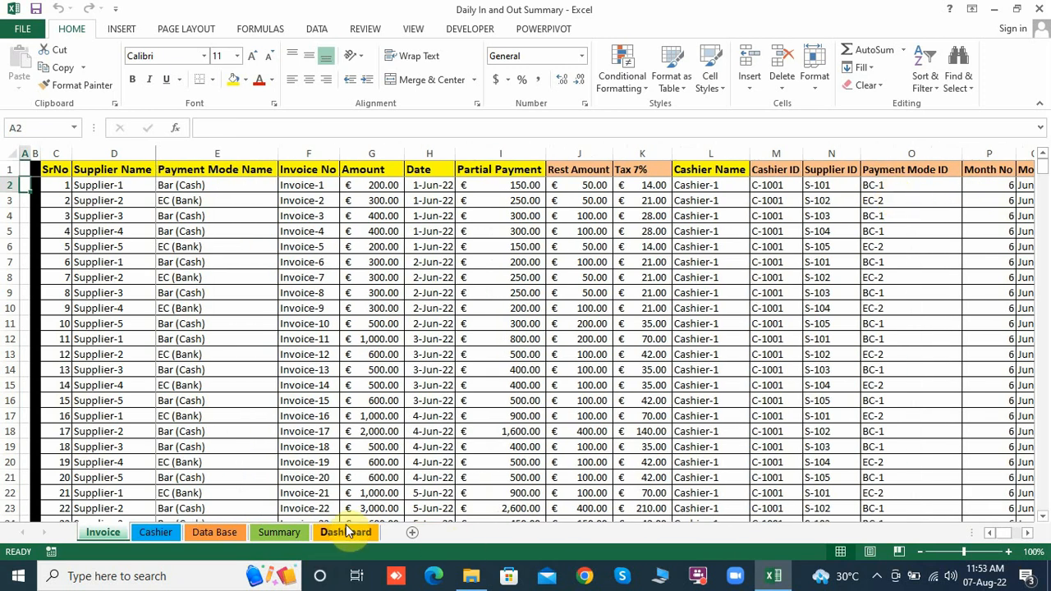
# Step: On the Summary sheet, check the Cashier filter choices of the Cashier vs Bar & EC pivot table without changing them
pyautogui.click(278, 533)
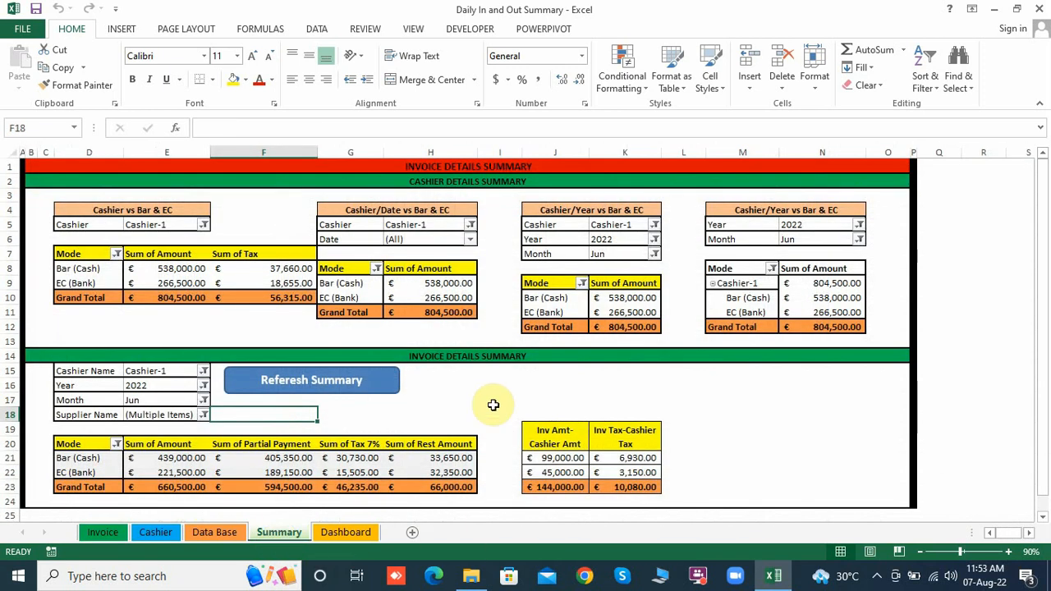
pyautogui.click(85, 270)
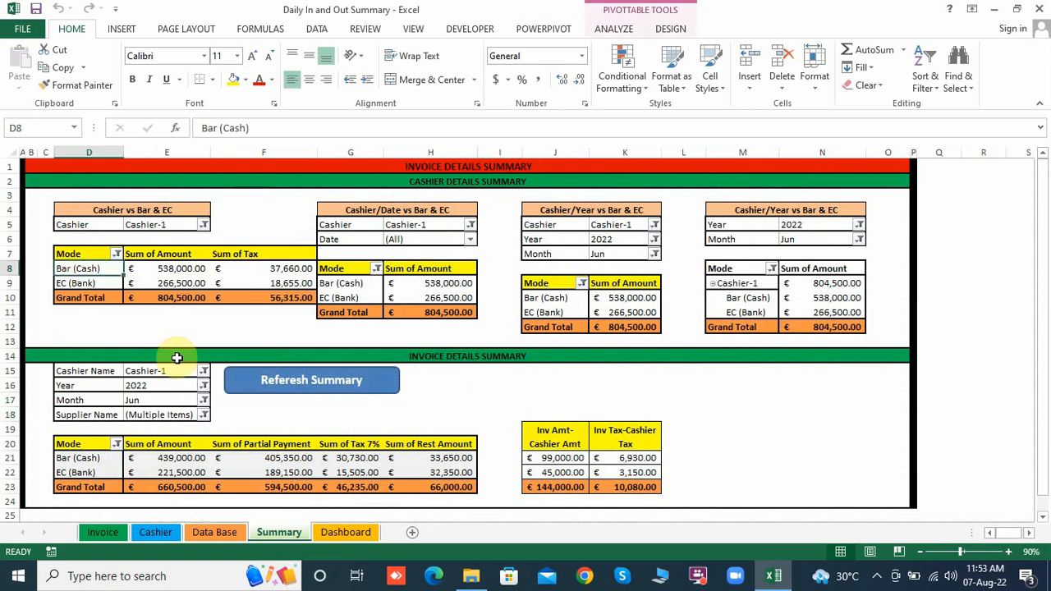
pyautogui.click(202, 225)
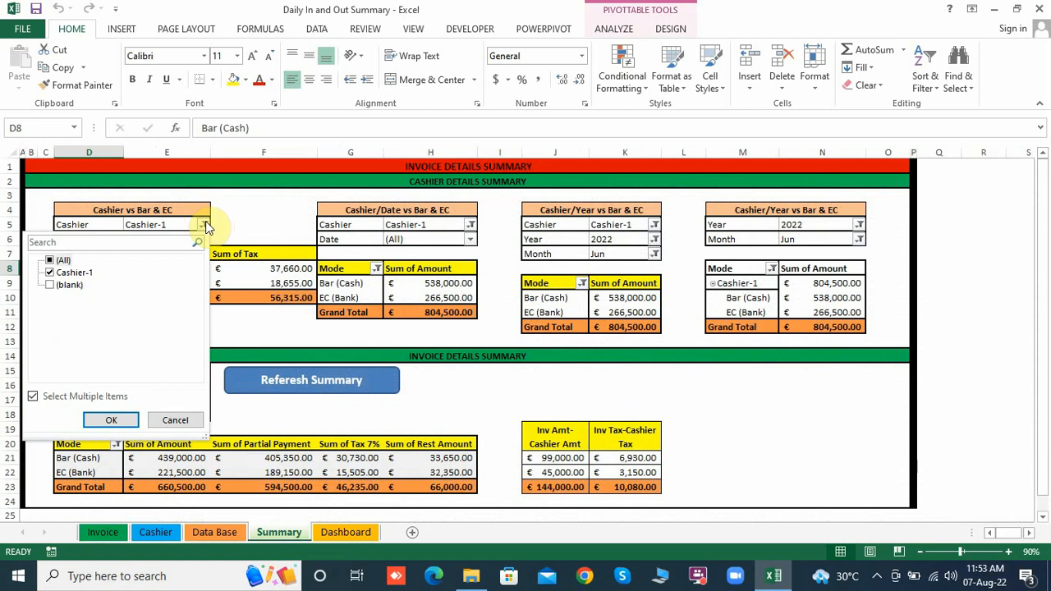
pyautogui.click(248, 225)
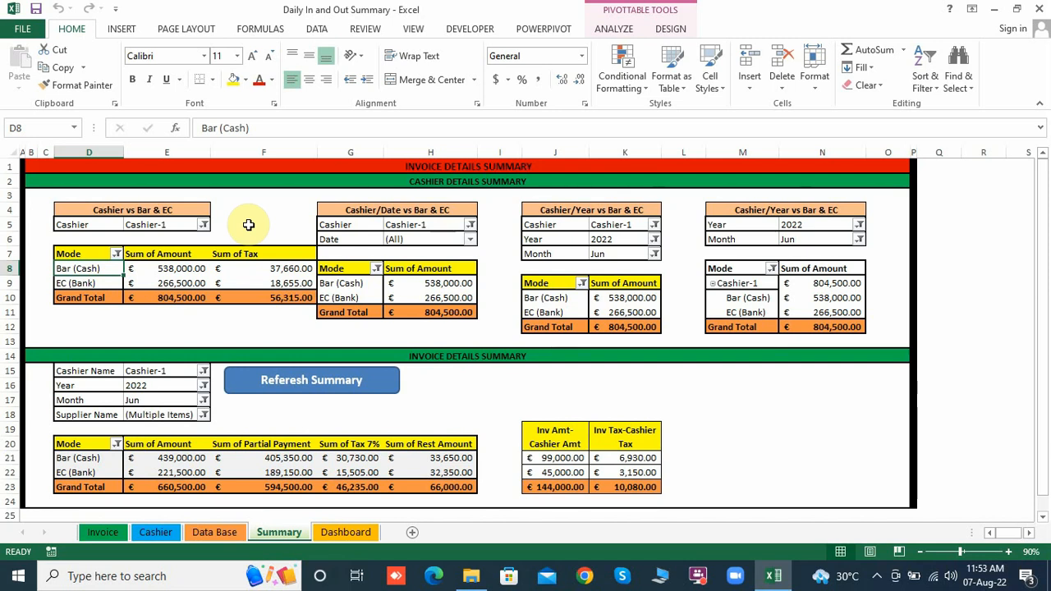
# Step: Review the Bar (Cash), EC (Bank) and Grand Total figures for amount and tax in the Cashier vs Bar & EC table
pyautogui.click(153, 312)
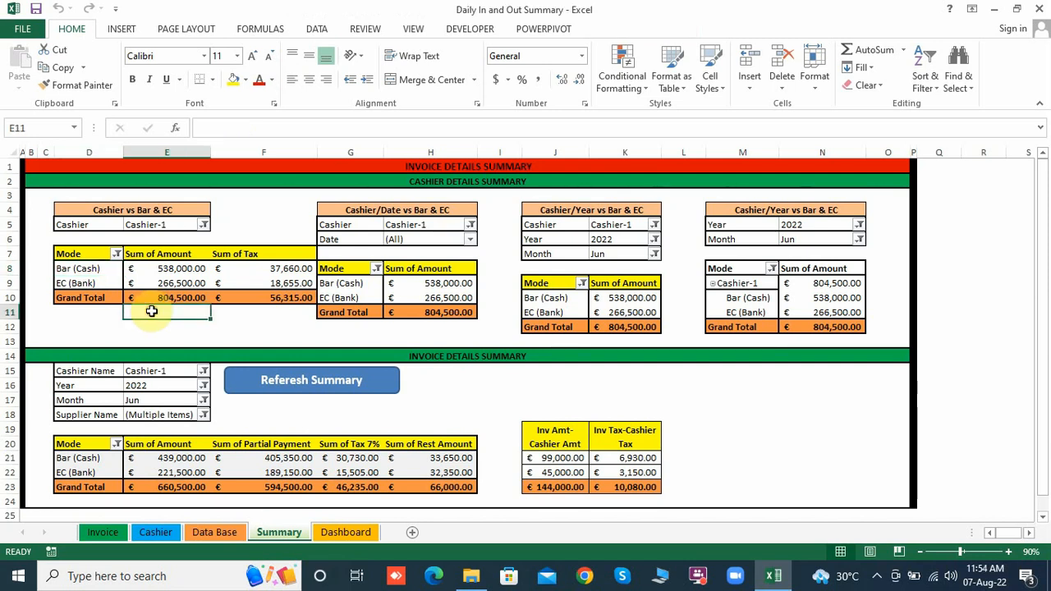
pyautogui.click(100, 269)
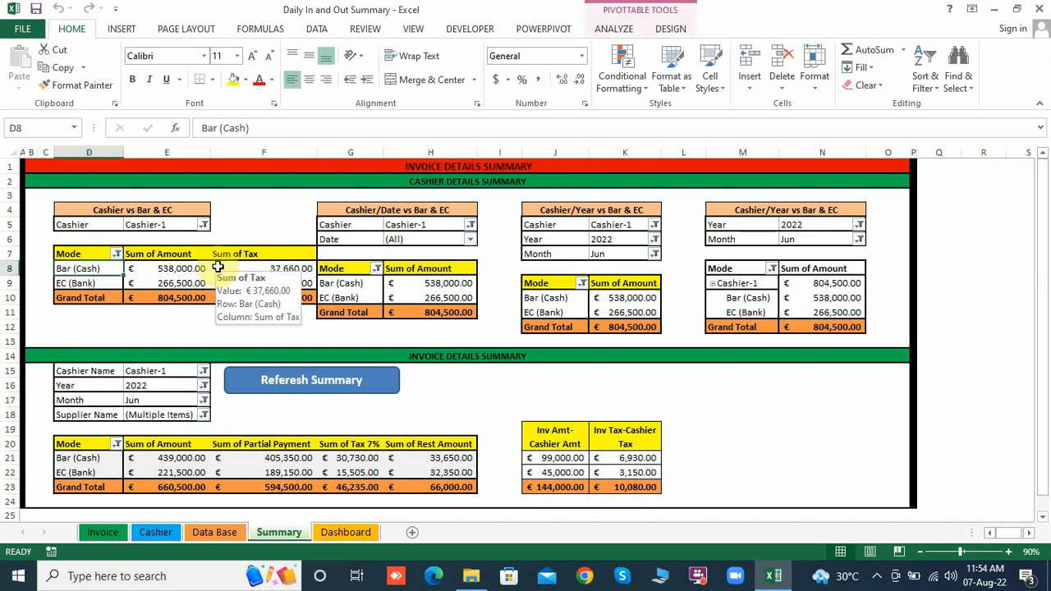
pyautogui.click(192, 269)
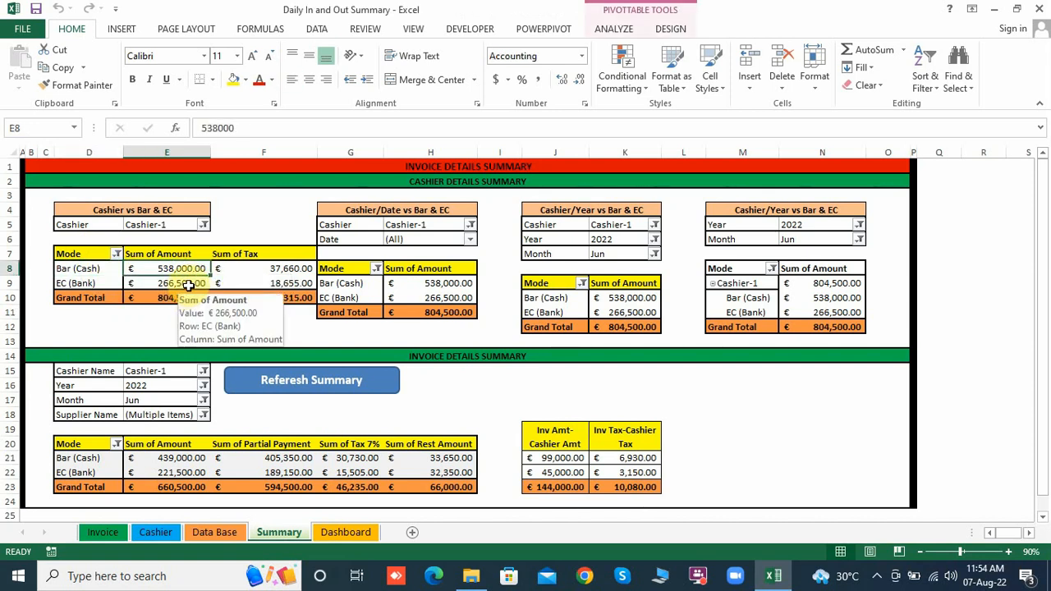
pyautogui.click(188, 287)
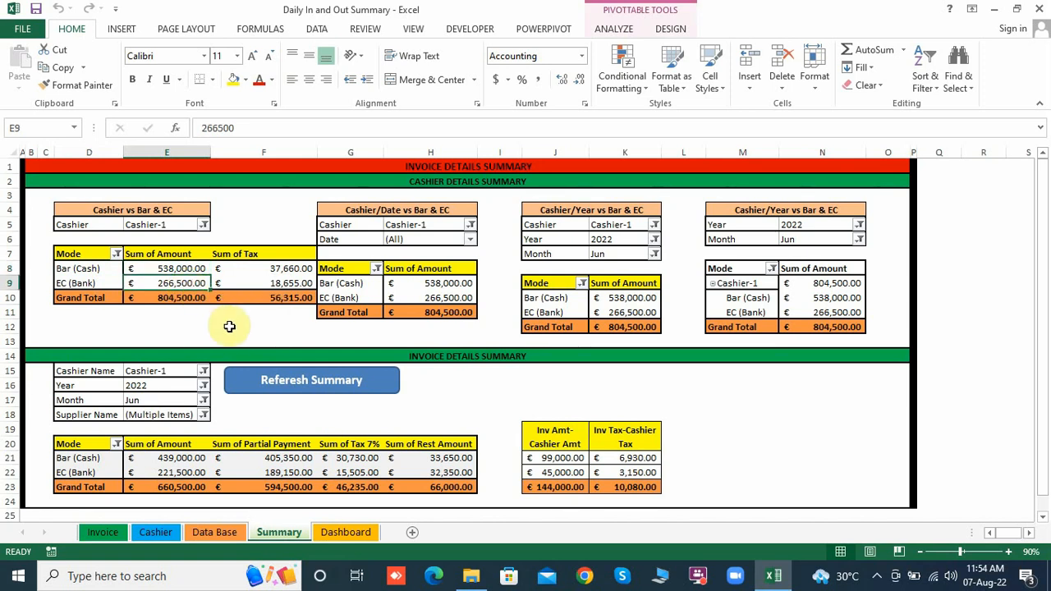
pyautogui.click(278, 282)
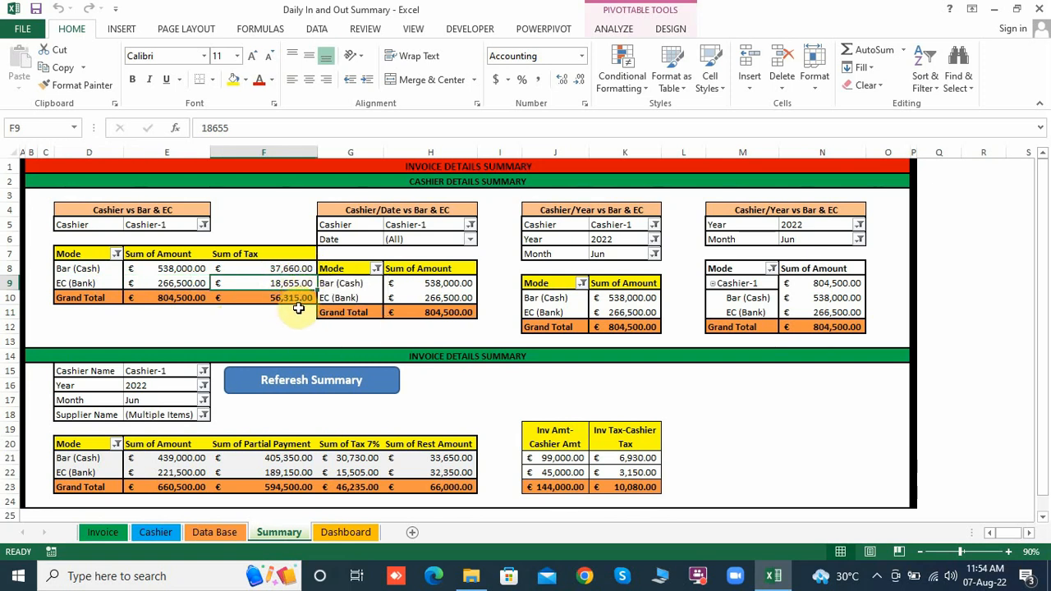
pyautogui.click(203, 299)
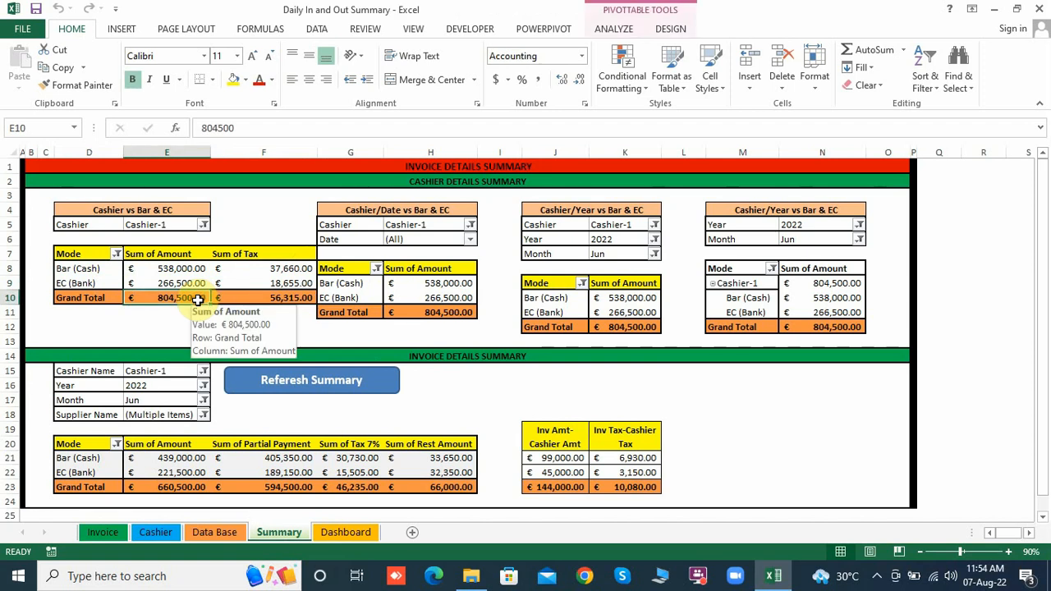
pyautogui.click(294, 303)
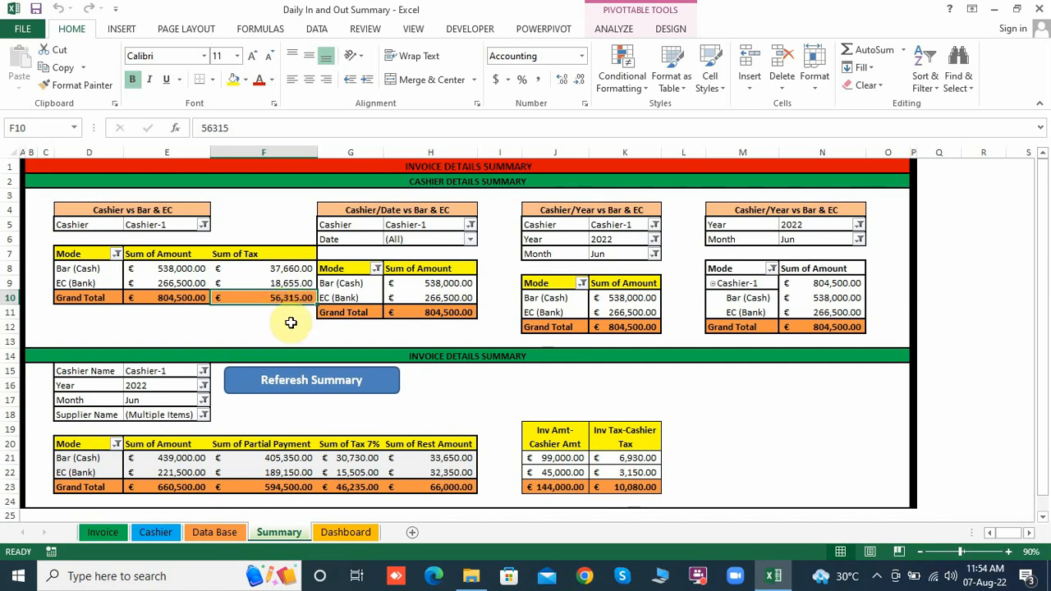
# Step: Review the amount, partial payment, Tax 7% and rest amount sums by payment mode in the Invoice Details Summary pivot table
pyautogui.click(257, 423)
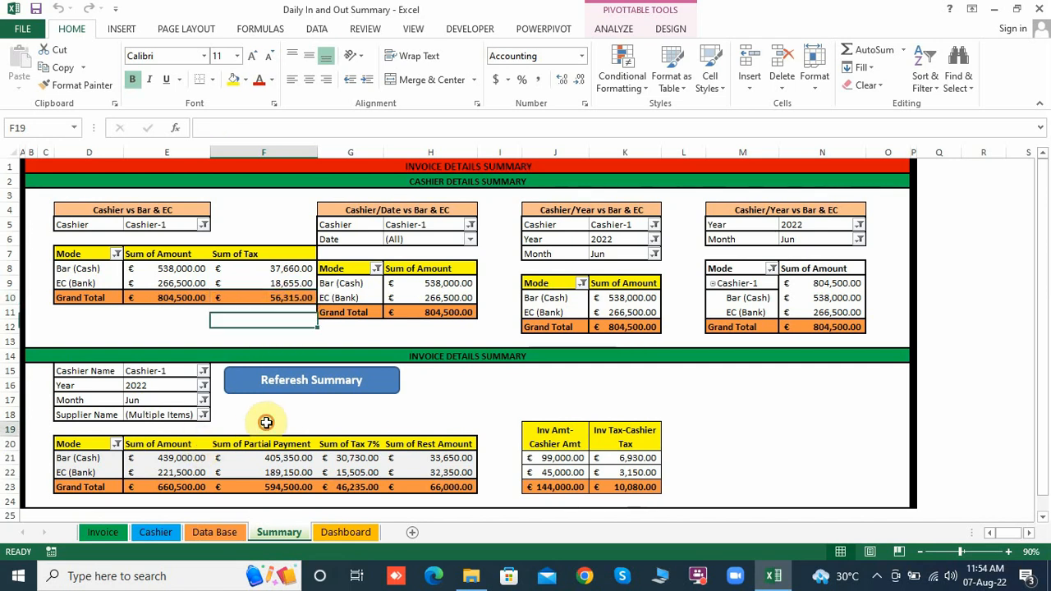
pyautogui.click(191, 486)
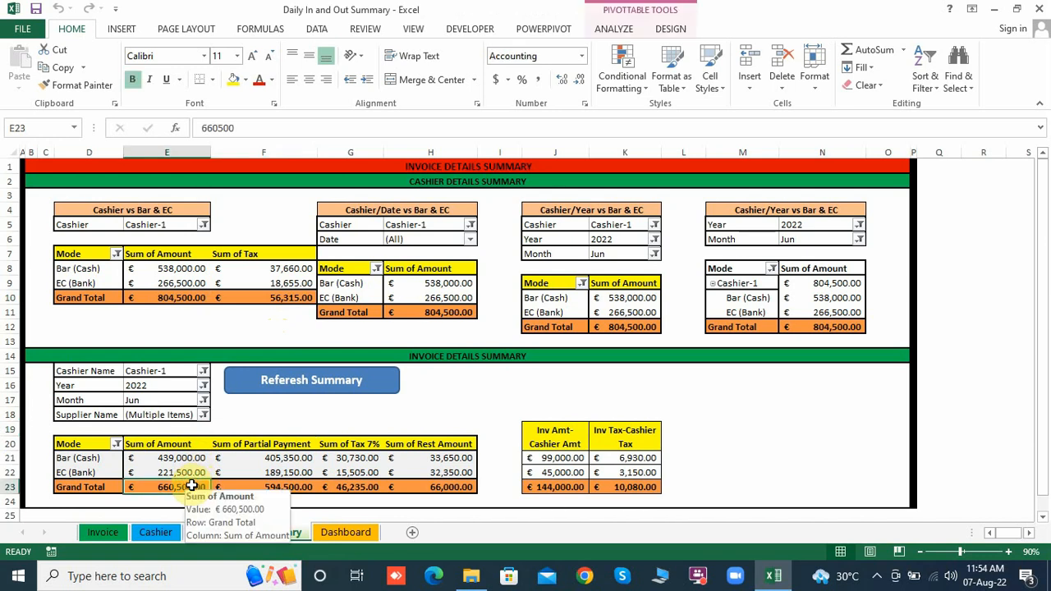
pyautogui.click(159, 462)
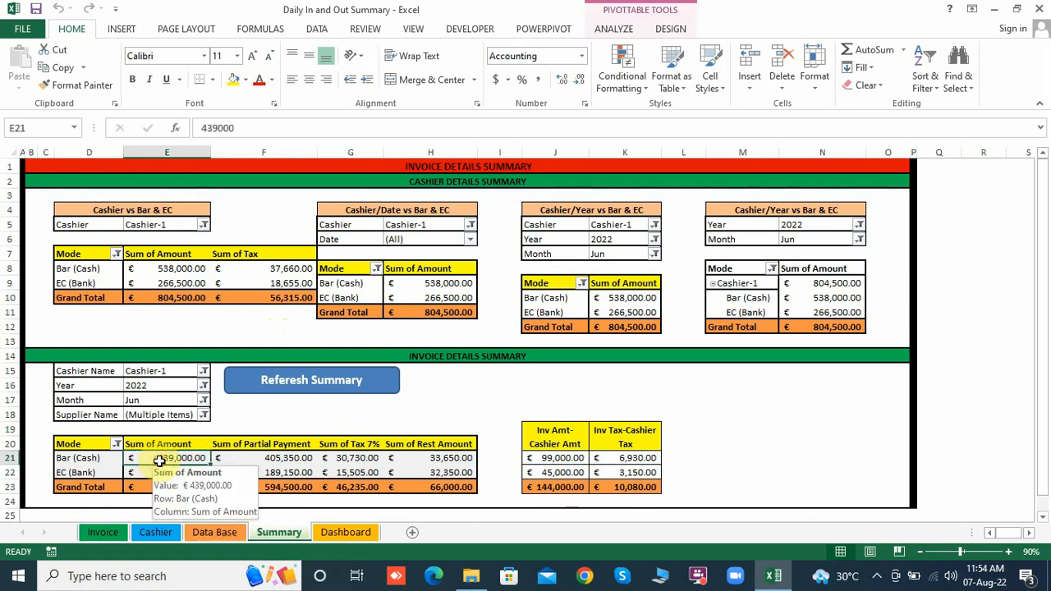
pyautogui.click(148, 473)
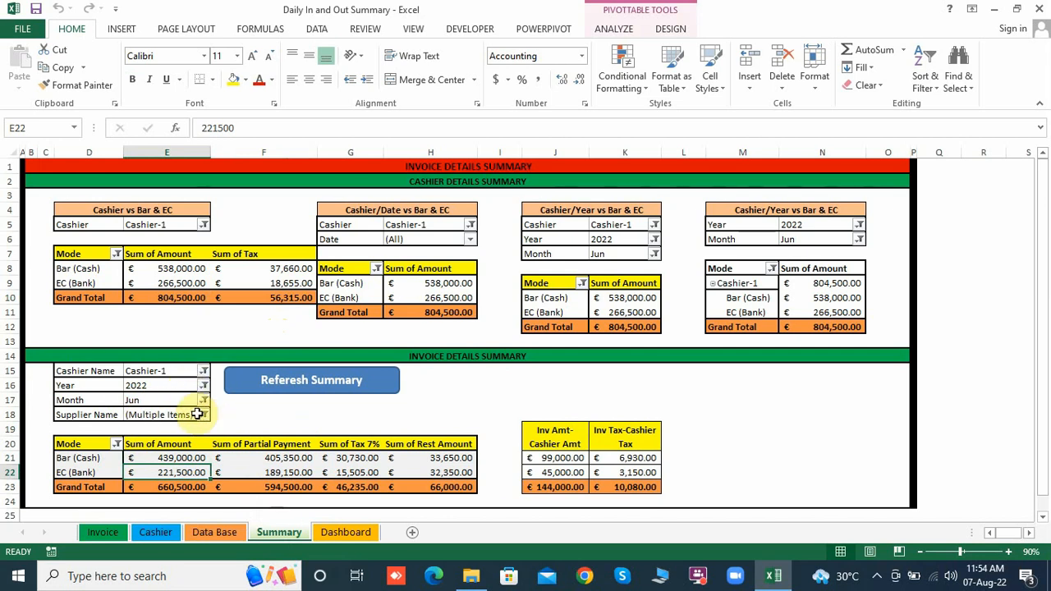
pyautogui.click(272, 457)
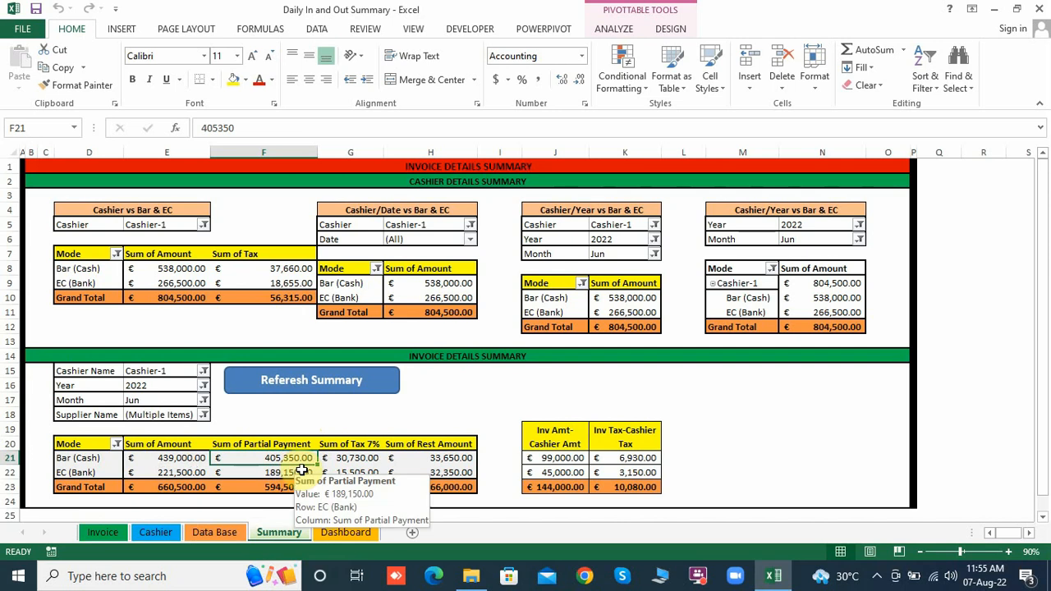
pyautogui.click(359, 460)
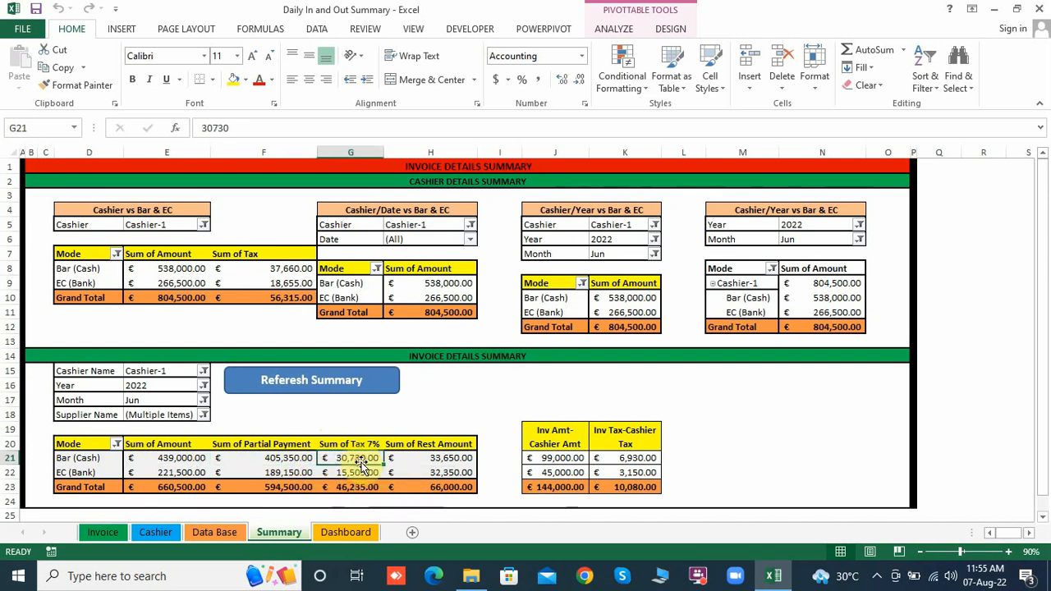
pyautogui.click(441, 462)
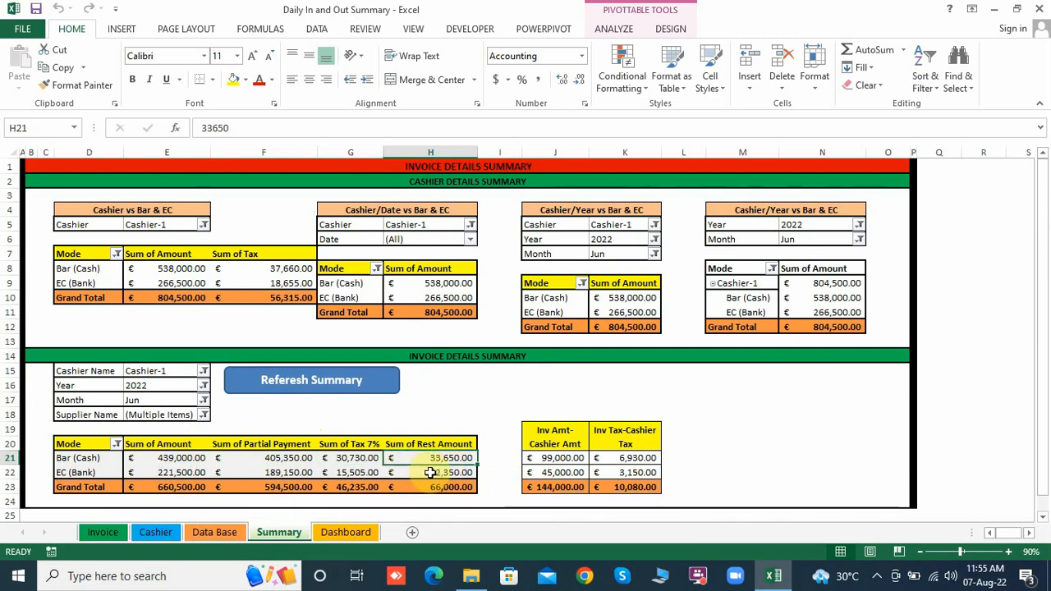
pyautogui.click(411, 474)
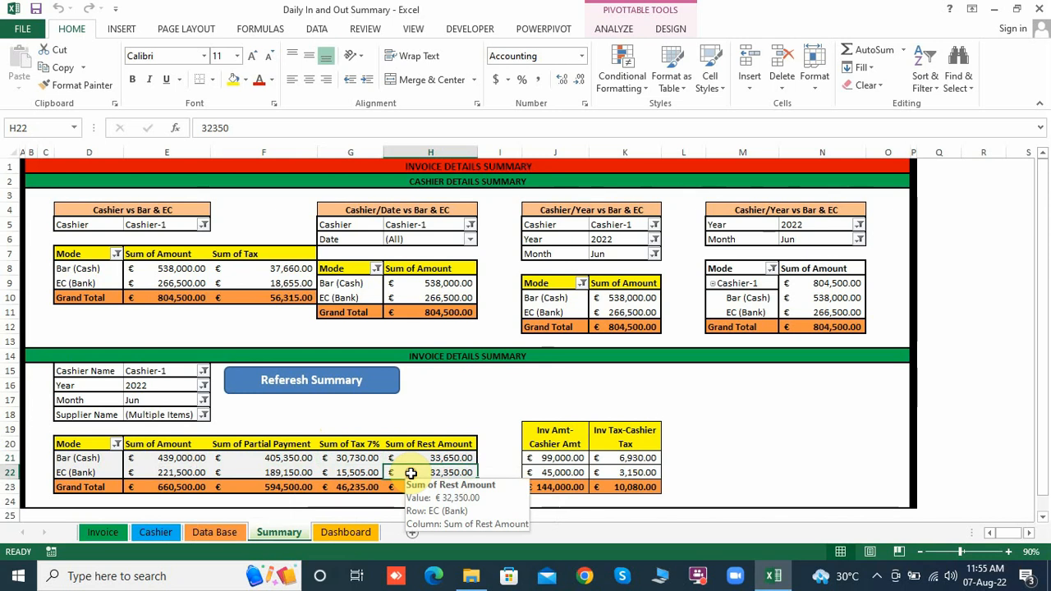
pyautogui.click(207, 472)
# Step: Examine the Inv Amt-Cashier Amt formulas for Bar (Cash), EC (Bank) and their total
pyautogui.click(572, 458)
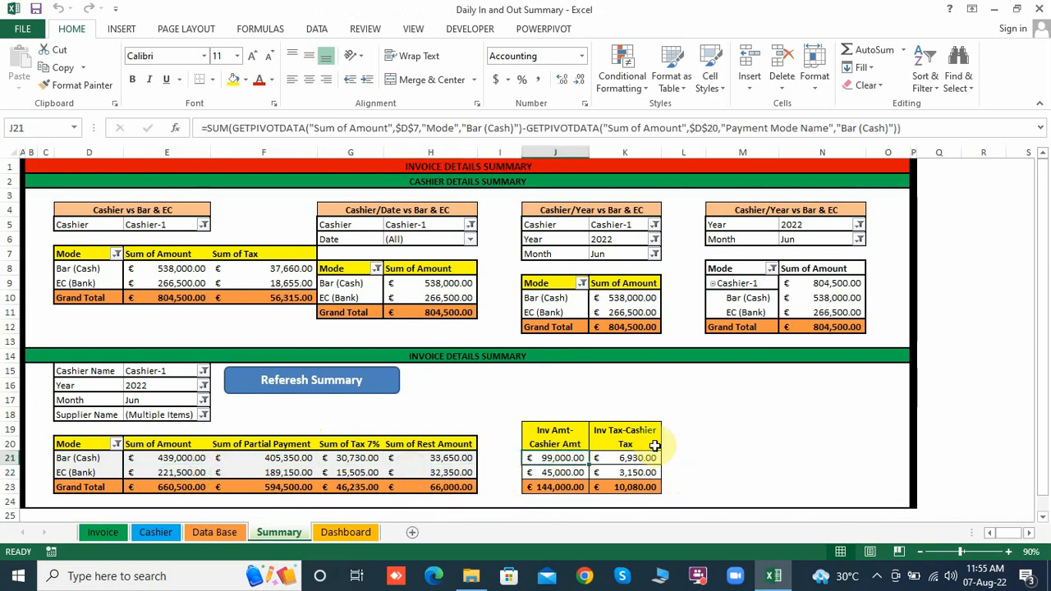
pyautogui.click(570, 436)
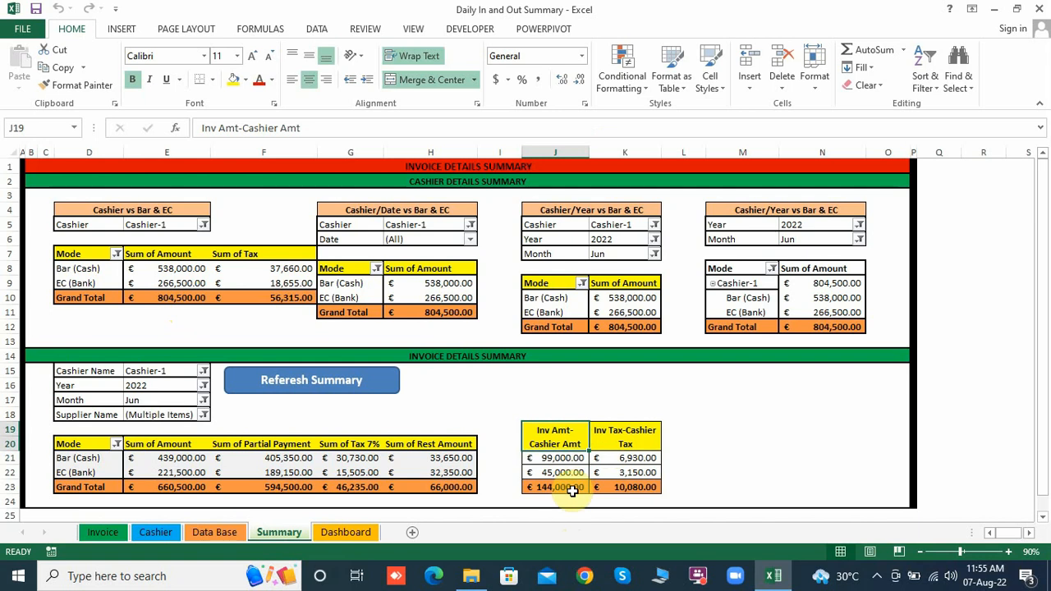
pyautogui.click(573, 459)
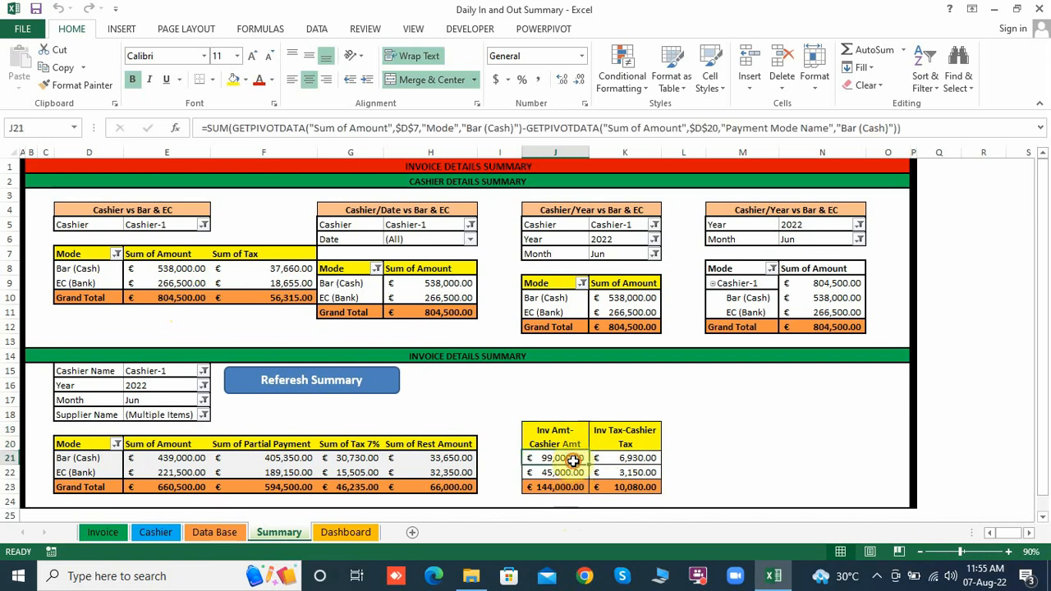
pyautogui.click(570, 473)
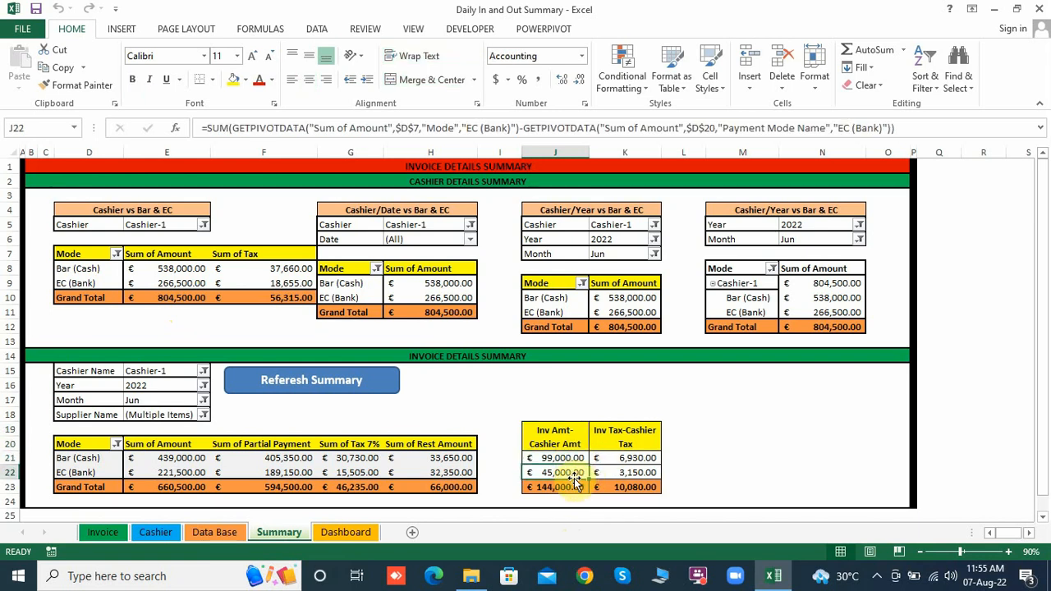
pyautogui.click(575, 488)
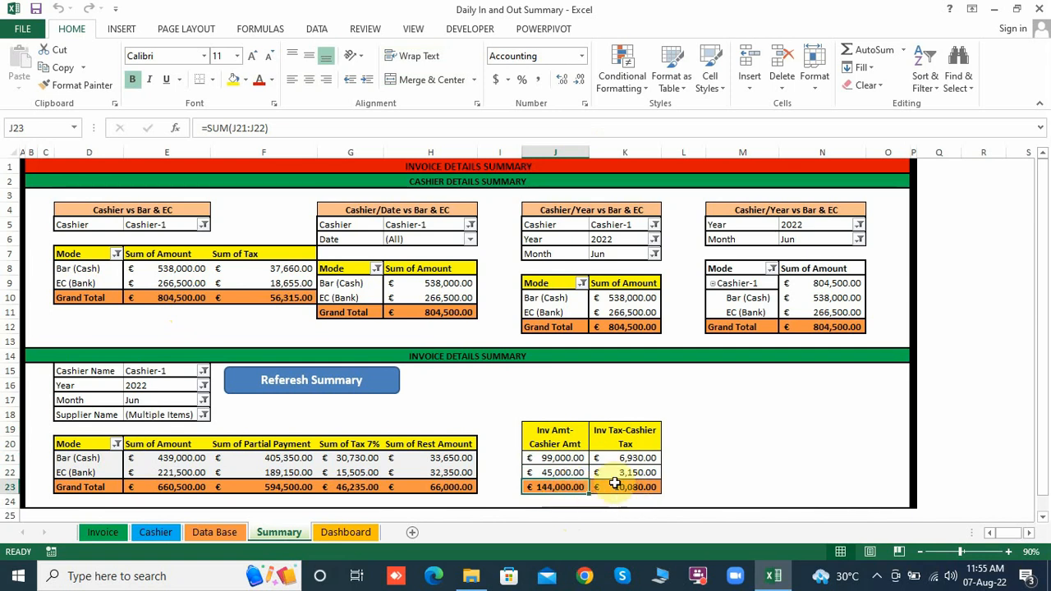
# Step: Examine the Bar (Cash) formula under Inv Tax-Cashier Tax and compare the totals of both difference columns
pyautogui.click(629, 461)
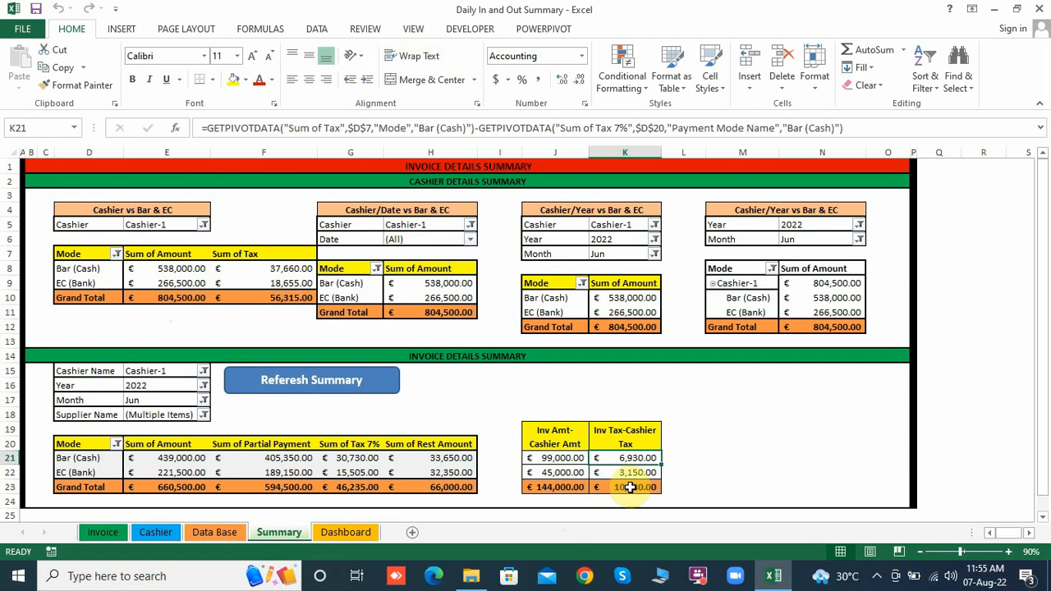
pyautogui.click(629, 489)
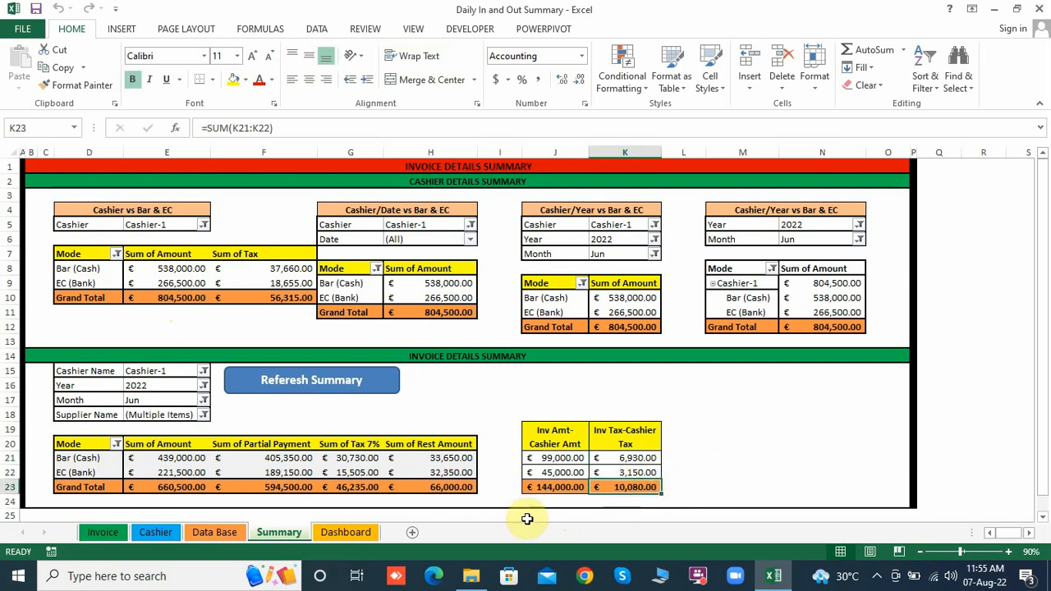
pyautogui.press('Left')
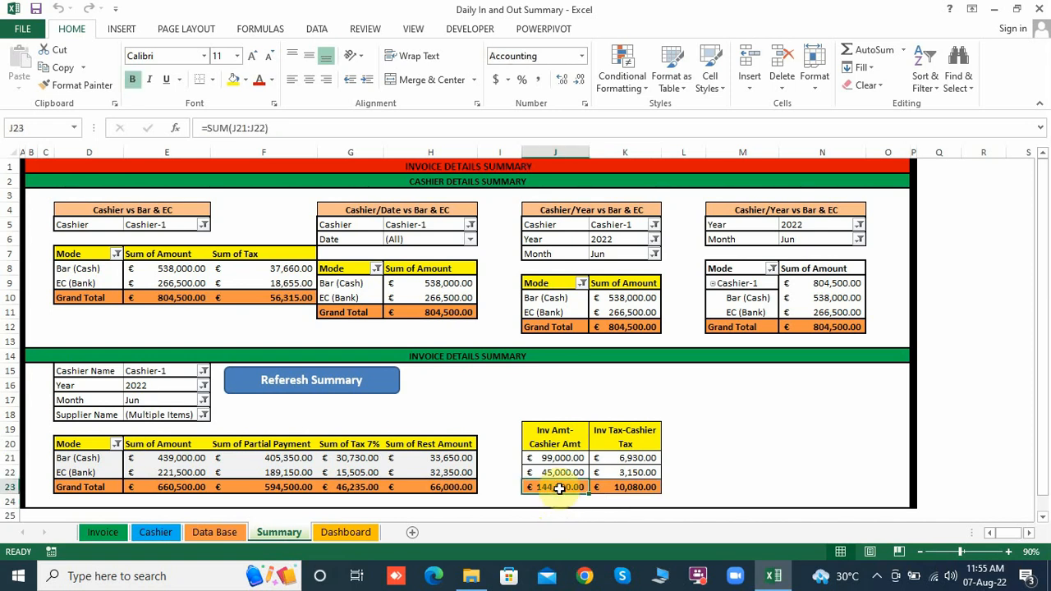
pyautogui.click(628, 488)
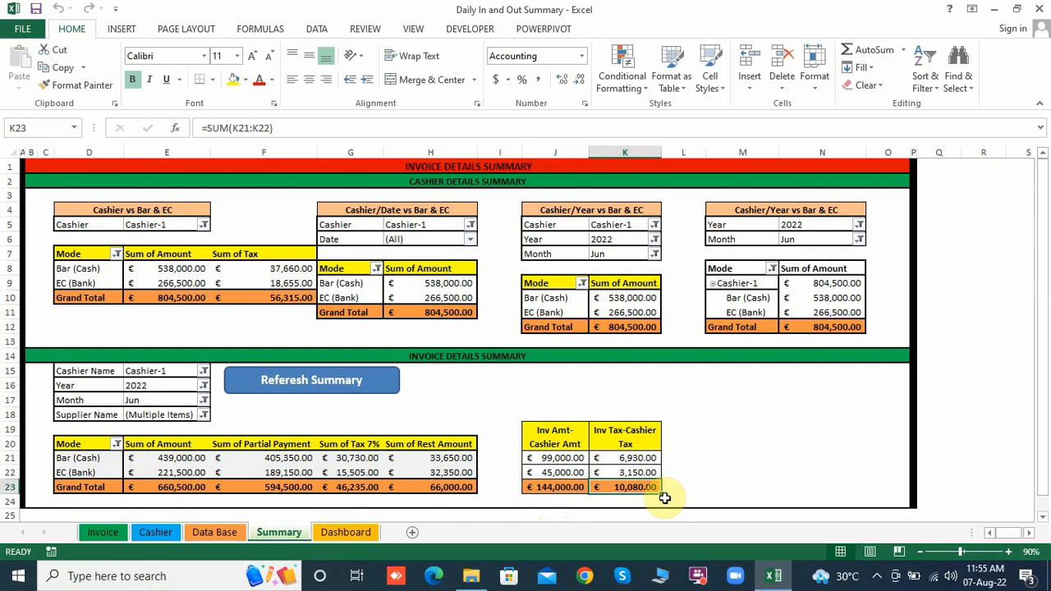
# Step: Refresh the Summary sheet with its refresh macro and dismiss the resulting message
pyautogui.click(644, 389)
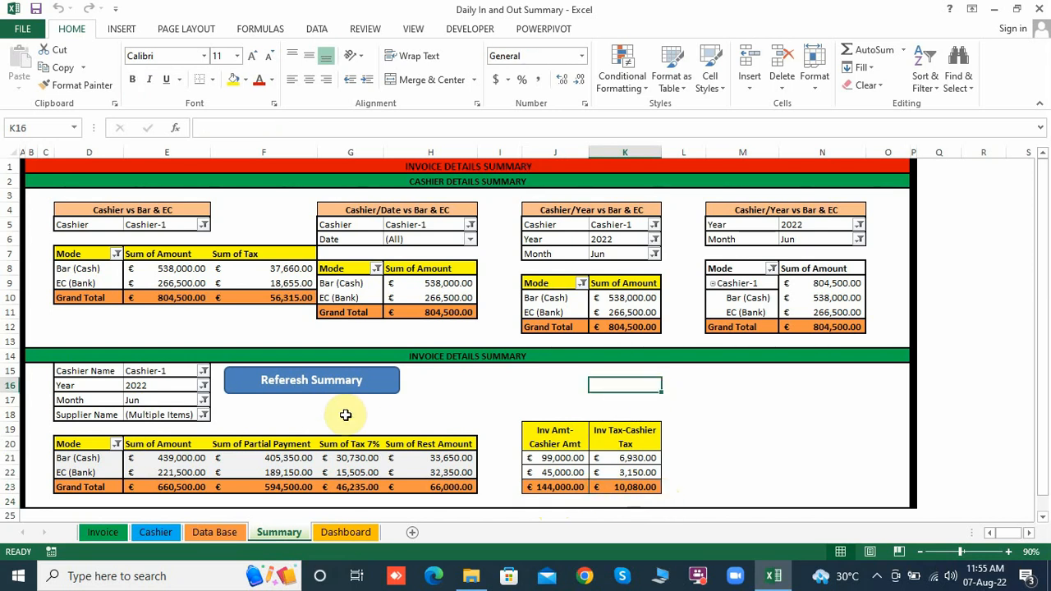
pyautogui.click(353, 383)
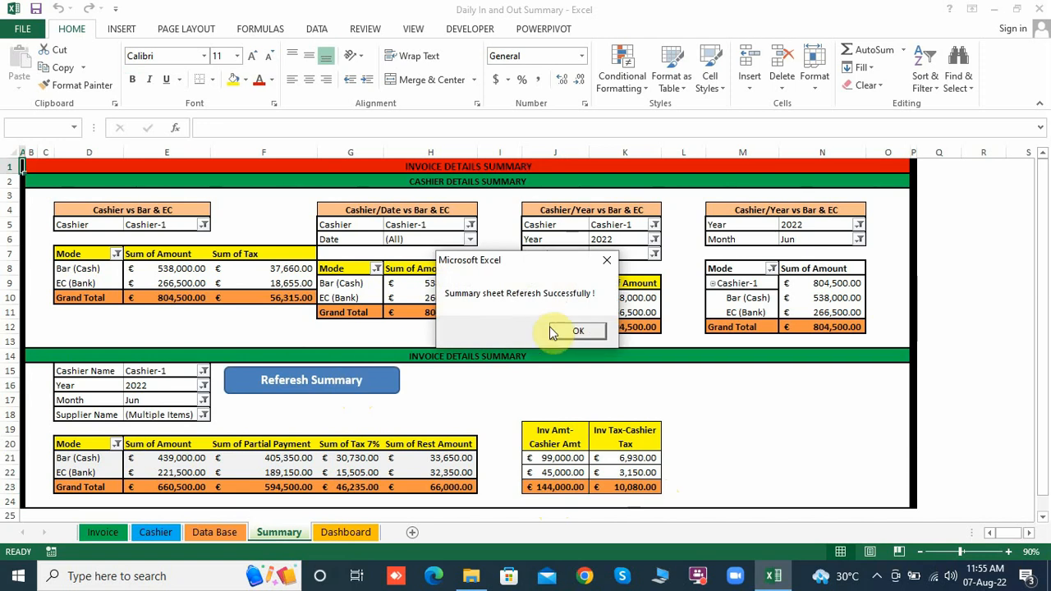
pyautogui.click(575, 333)
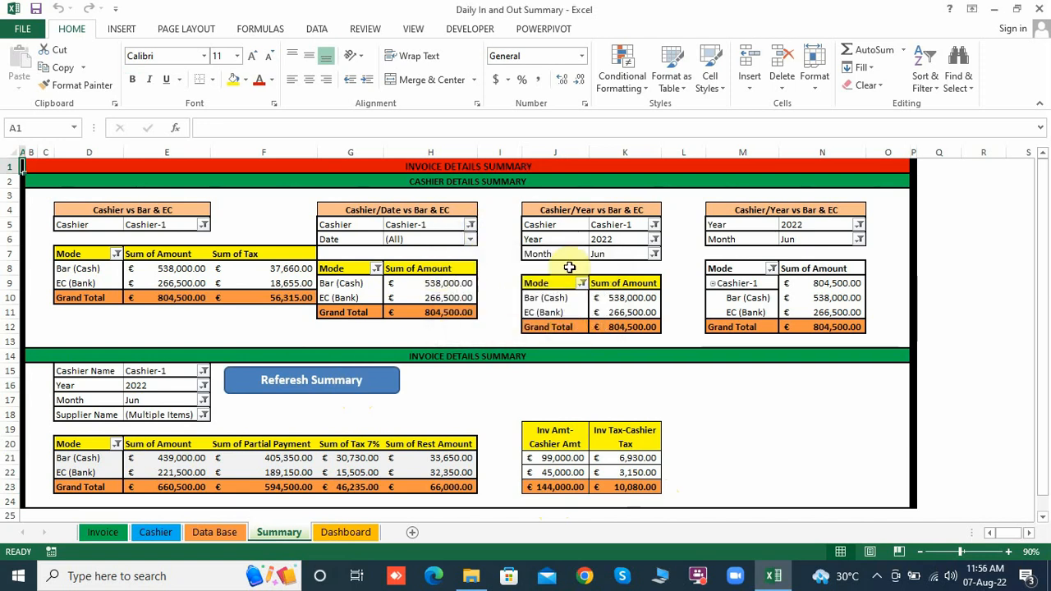
# Step: Look through the Cashier and Date filter choices of the Cashier/Date vs Bar & EC pivot table without changing them
pyautogui.click(471, 225)
pyautogui.click(504, 405)
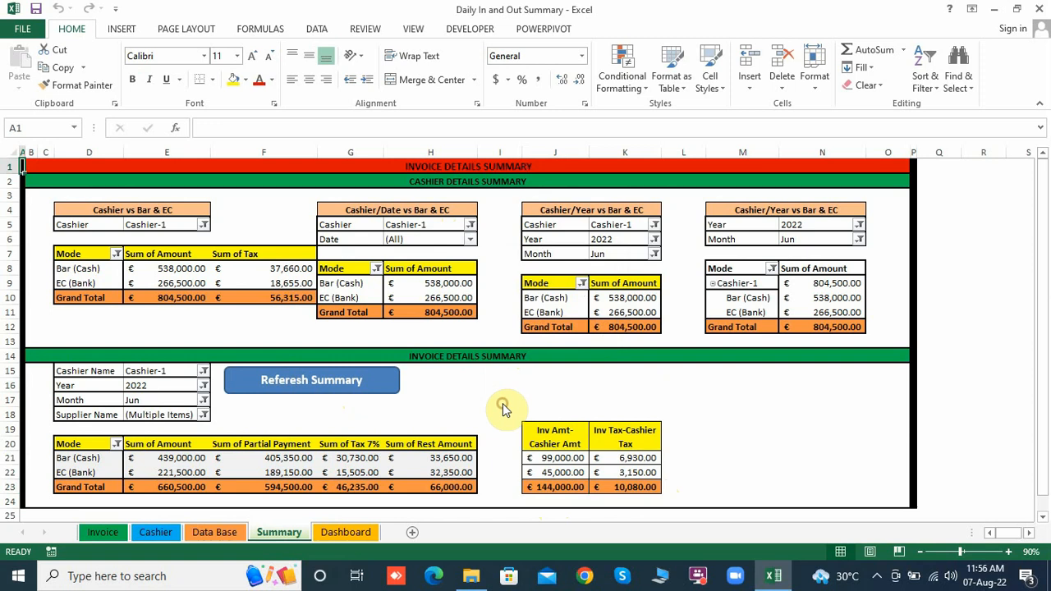
pyautogui.click(471, 241)
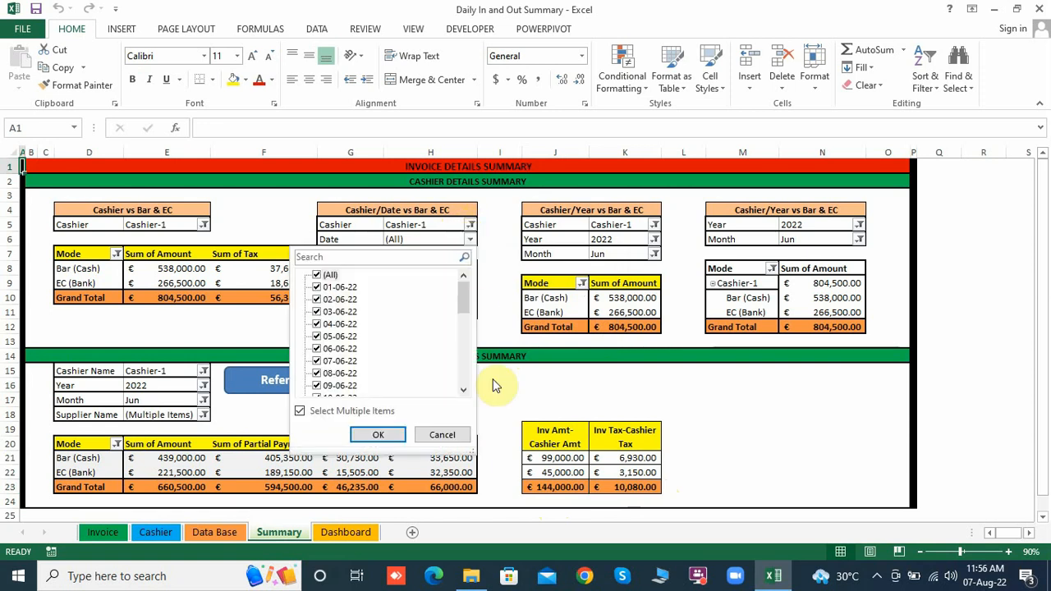
pyautogui.click(521, 415)
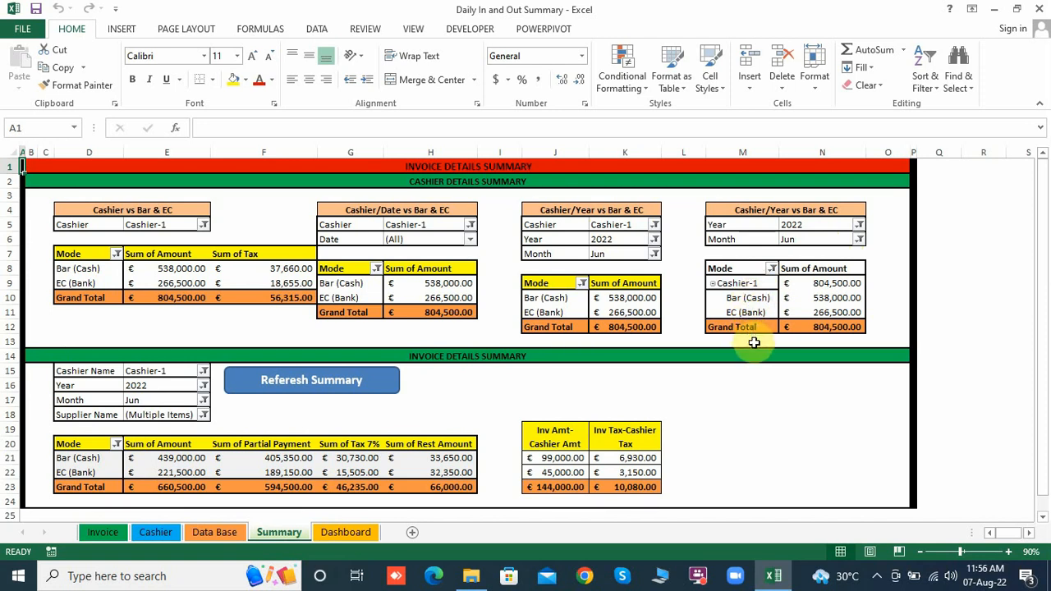
# Step: Run the Summary sheet's refresh macro again and dismiss its message
pyautogui.click(683, 386)
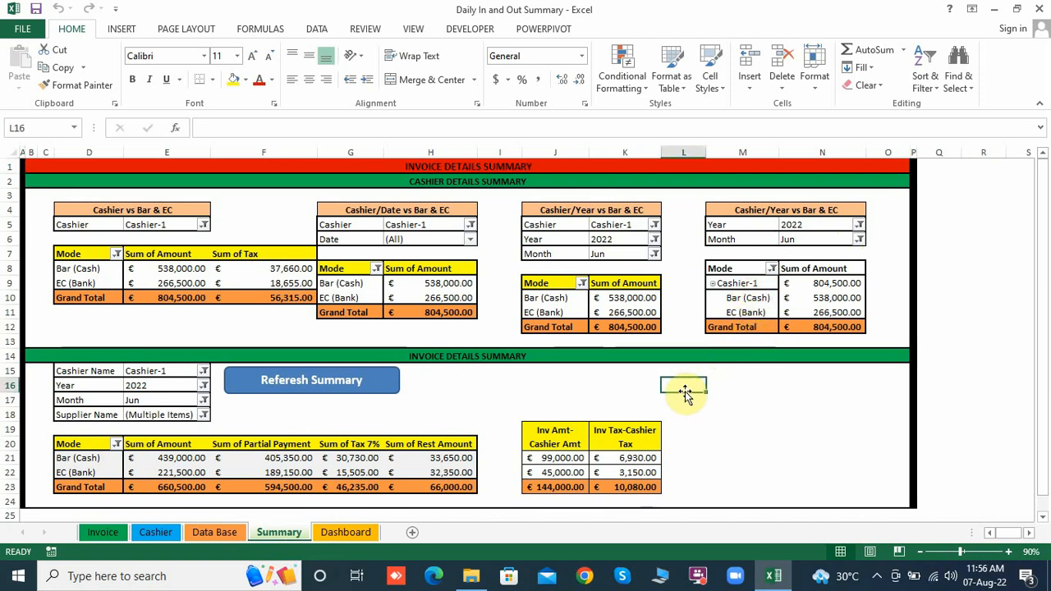
pyautogui.click(298, 374)
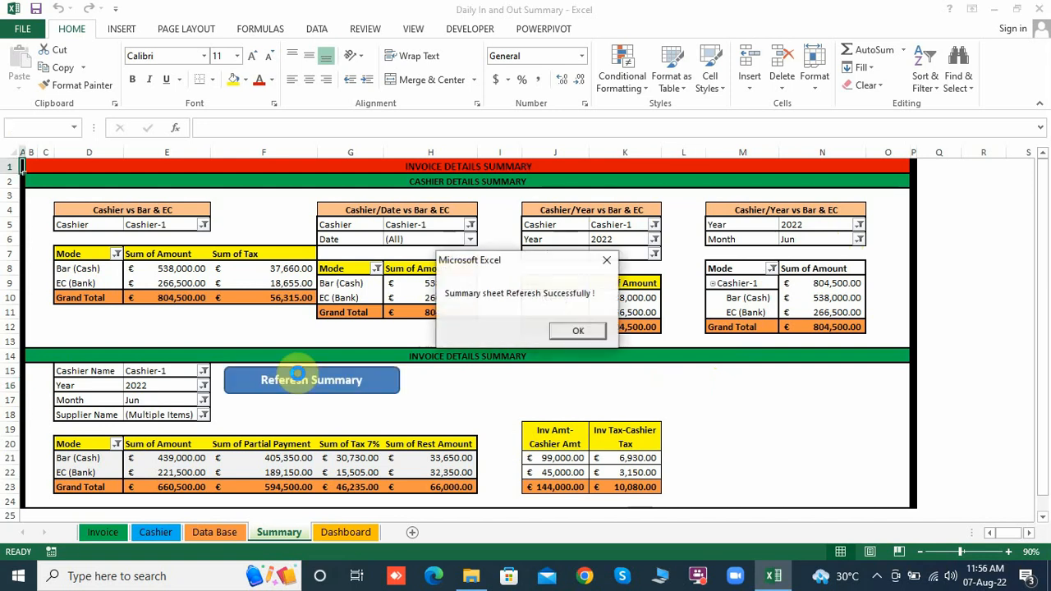
pyautogui.click(578, 332)
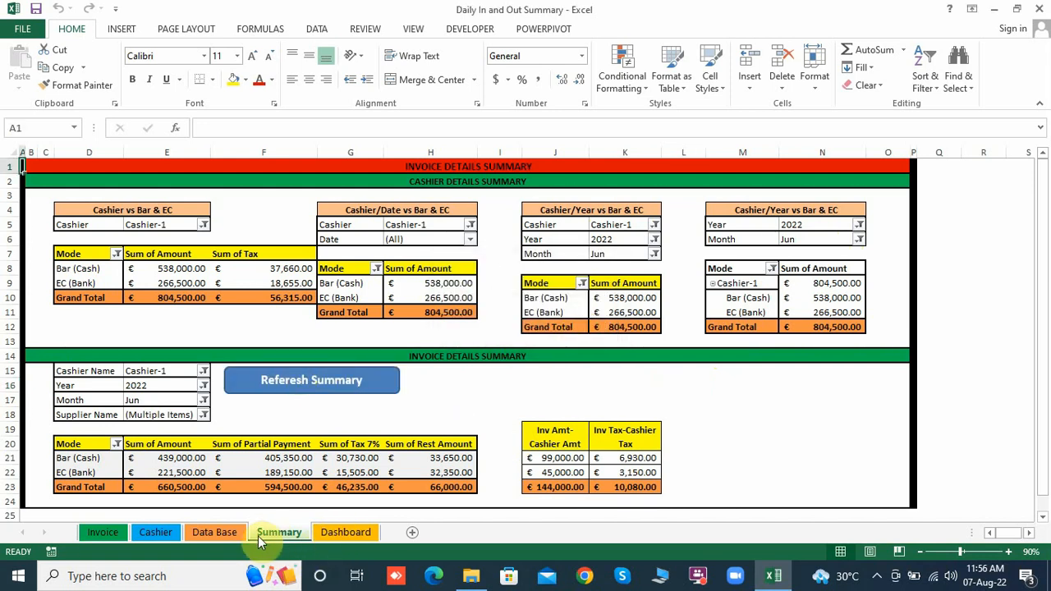
# Step: Review the supplier, cashier and payment mode lists on the Data Base sheet, and view the Cashier sheet's records
pyautogui.click(229, 532)
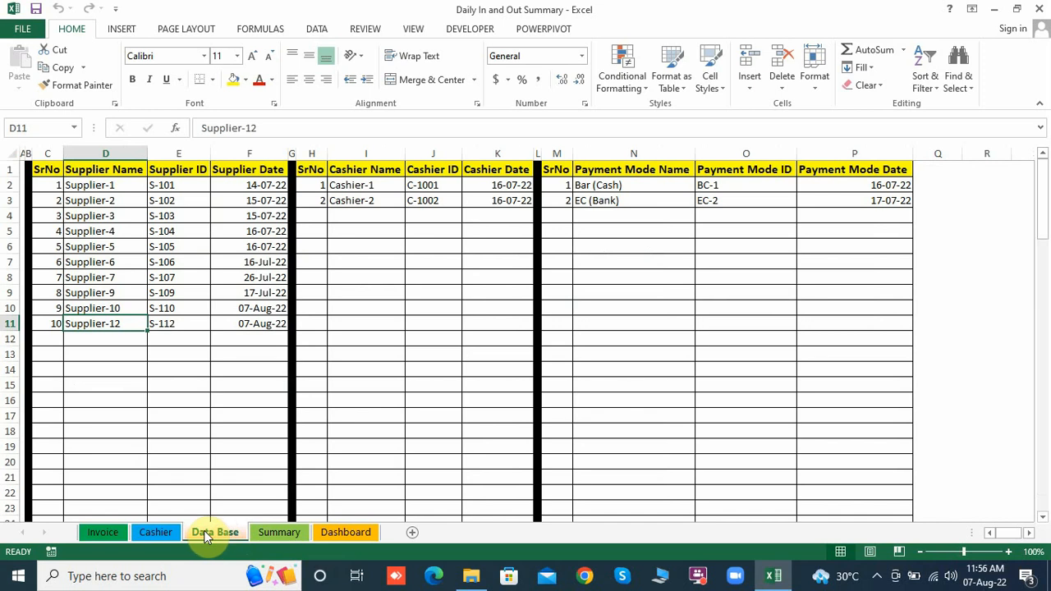
pyautogui.click(277, 400)
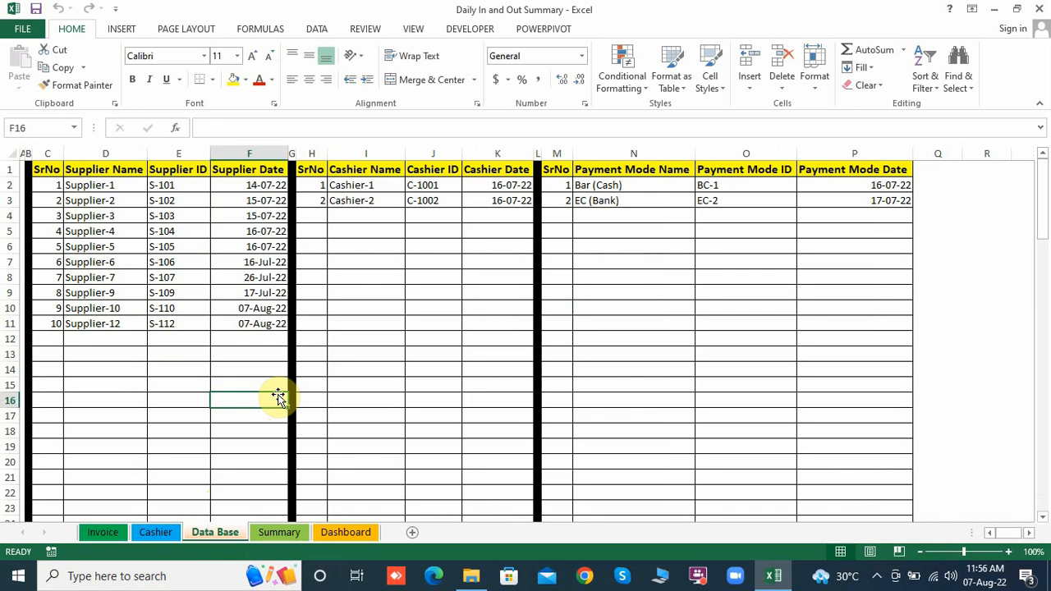
pyautogui.click(198, 341)
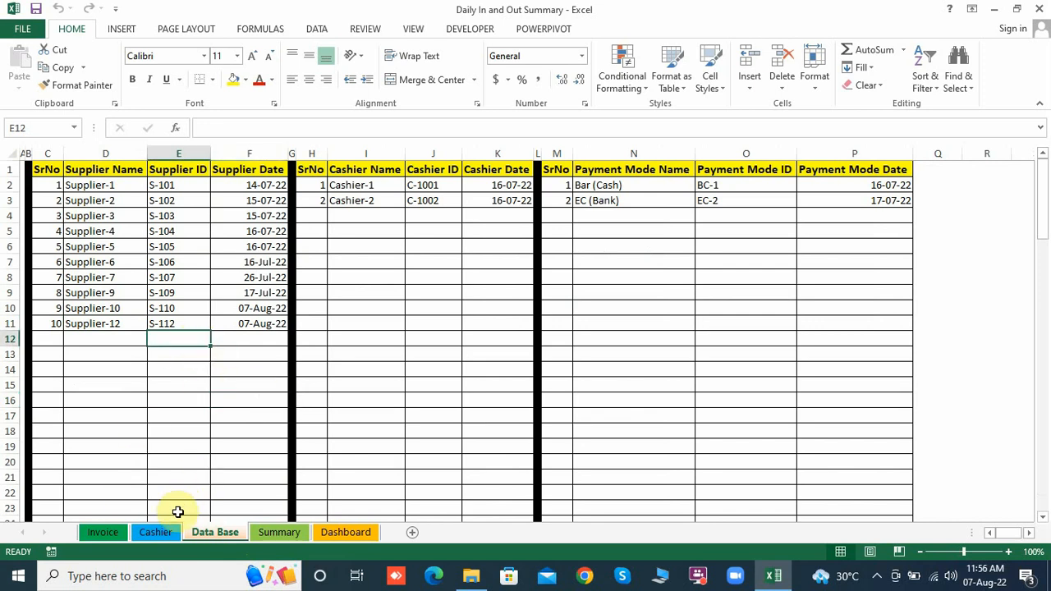
pyautogui.click(156, 534)
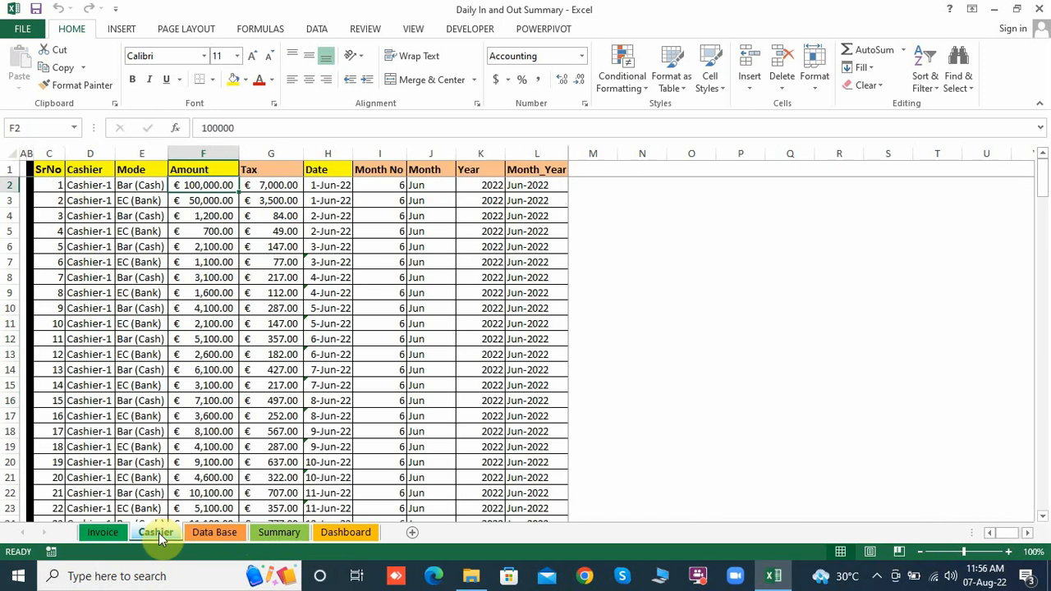
# Step: Go to the first empty Supplier Name cell, D152, below the last record on the Invoice sheet
pyautogui.click(107, 534)
pyautogui.click(125, 448)
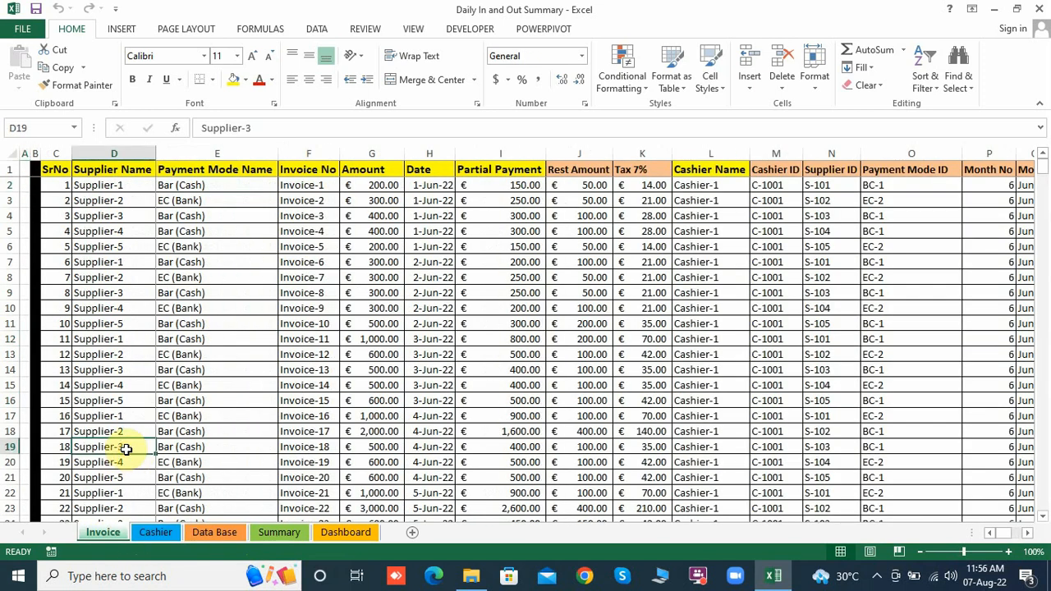
pyautogui.hotkey('ctrl', 'Down')
pyautogui.press('Down')
pyautogui.press('Down')
pyautogui.press('Down')
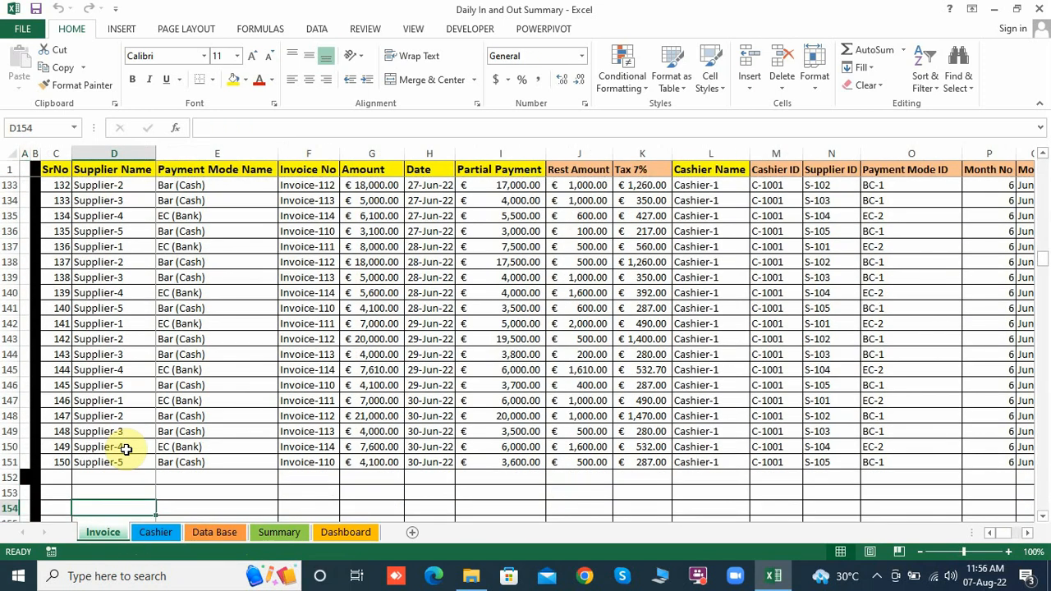
pyautogui.press('Down')
pyautogui.press('Down')
pyautogui.press('Down')
pyautogui.press('Down')
pyautogui.press('Down')
pyautogui.press('Down')
pyautogui.hotkey('ctrl', 'Up')
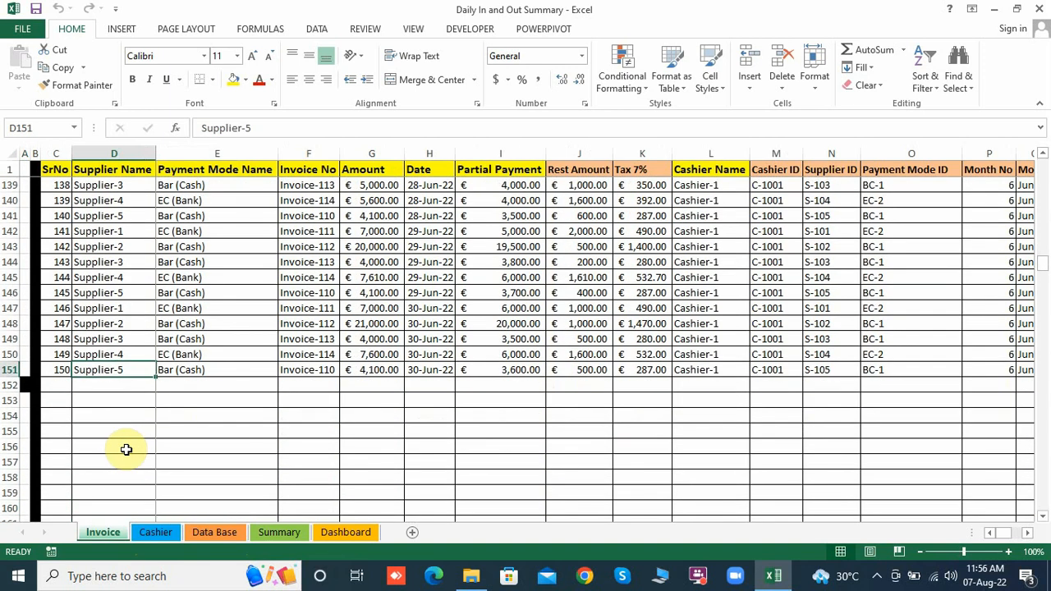
pyautogui.press('Down')
pyautogui.press('Down')
pyautogui.press('Up')
pyautogui.press('Up')
pyautogui.press('Down')
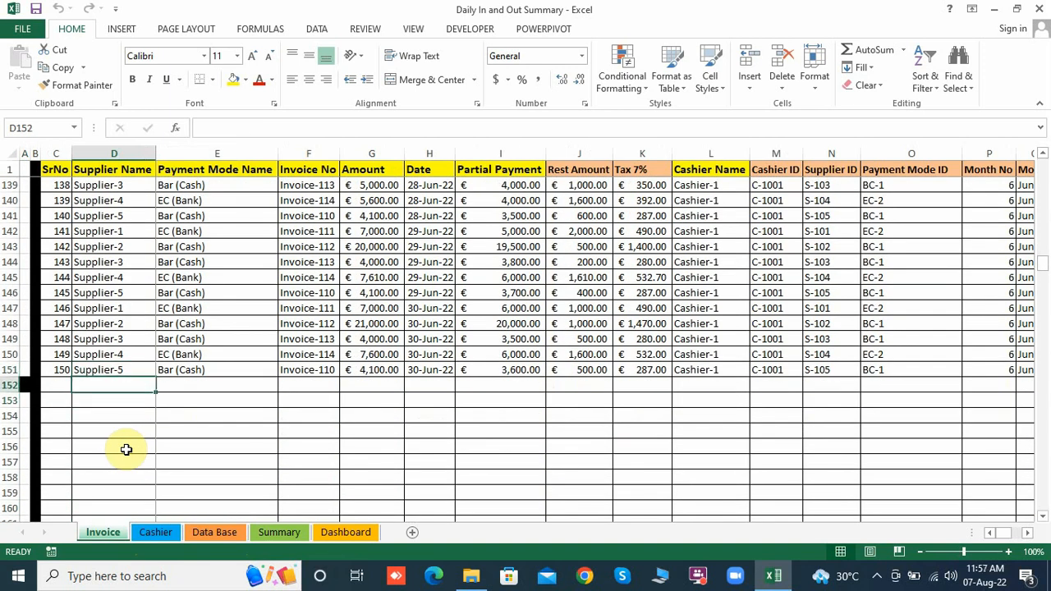
# Step: Enter the inconsistent supplier names sup5, sup-5 and sup_5 in cells D152 to D154 of the Invoice sheet
pyautogui.write('sup')
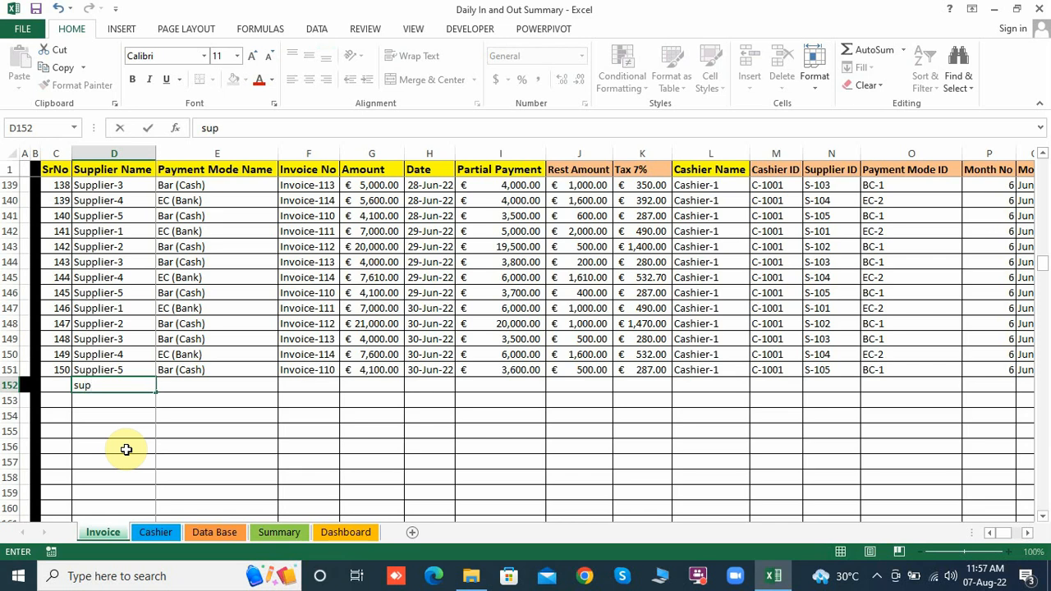
pyautogui.write('5')
pyautogui.press('Return')
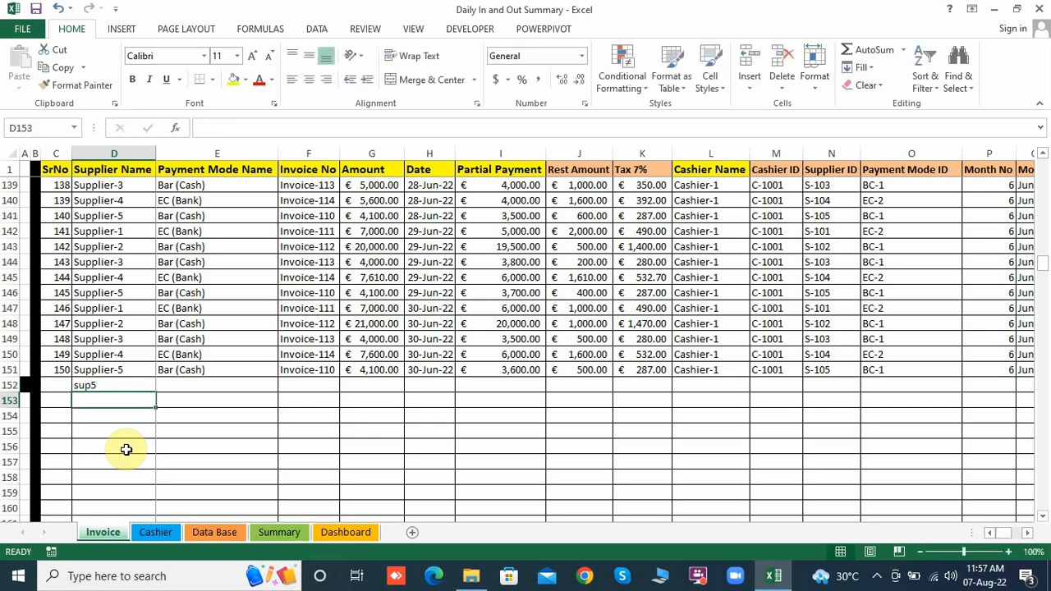
pyautogui.write('sup')
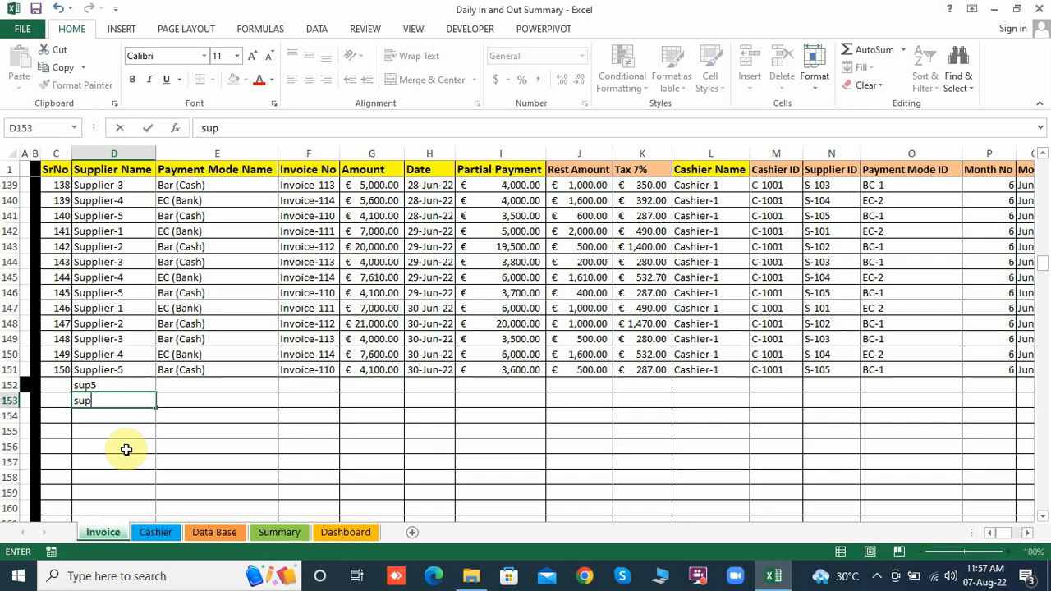
pyautogui.write('-5')
pyautogui.press('Return')
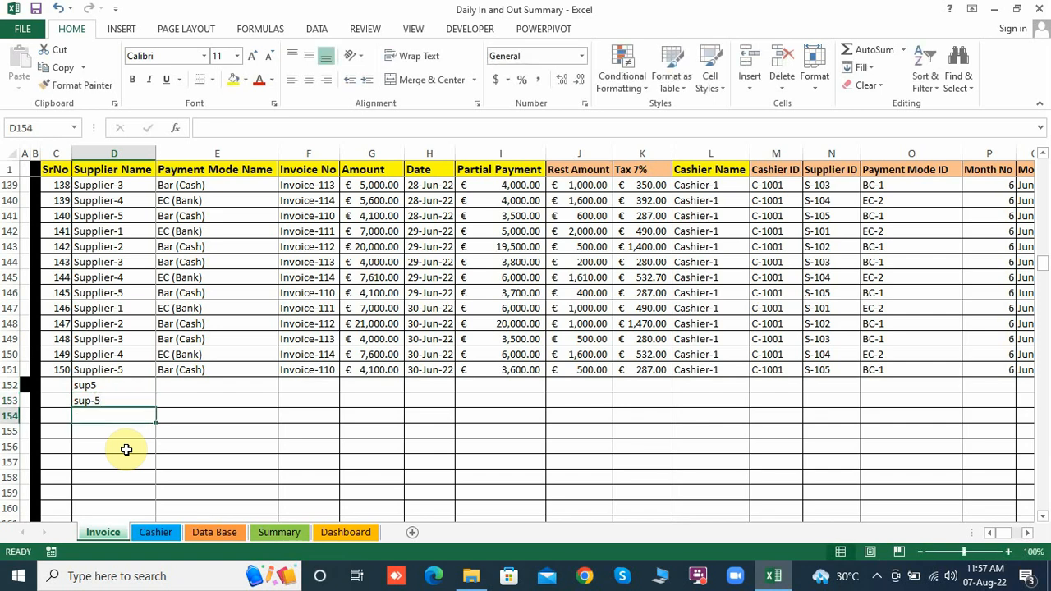
pyautogui.write('sup')
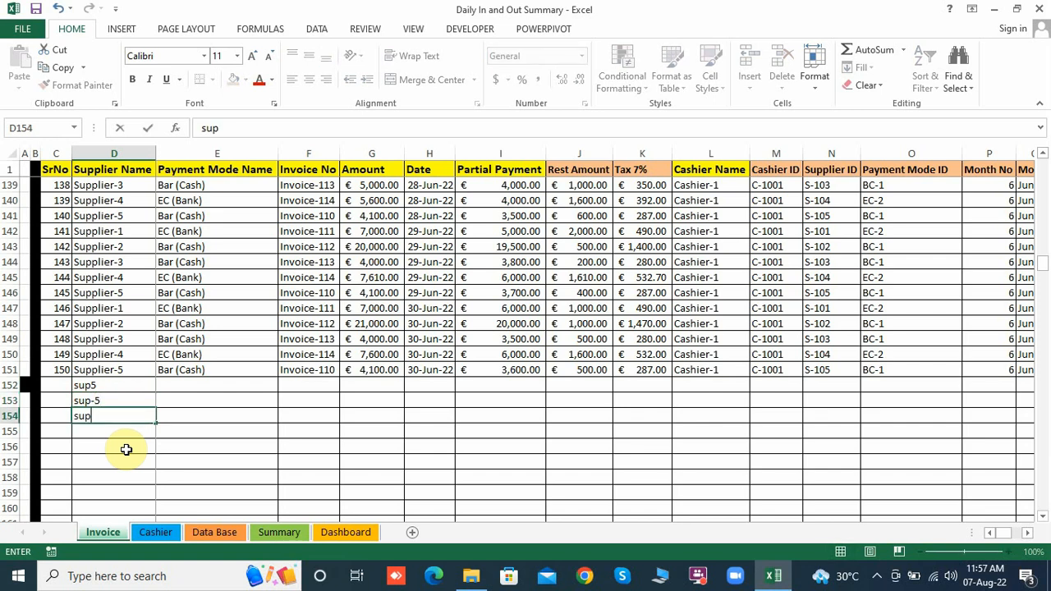
pyautogui.write('_5')
pyautogui.press('Return')
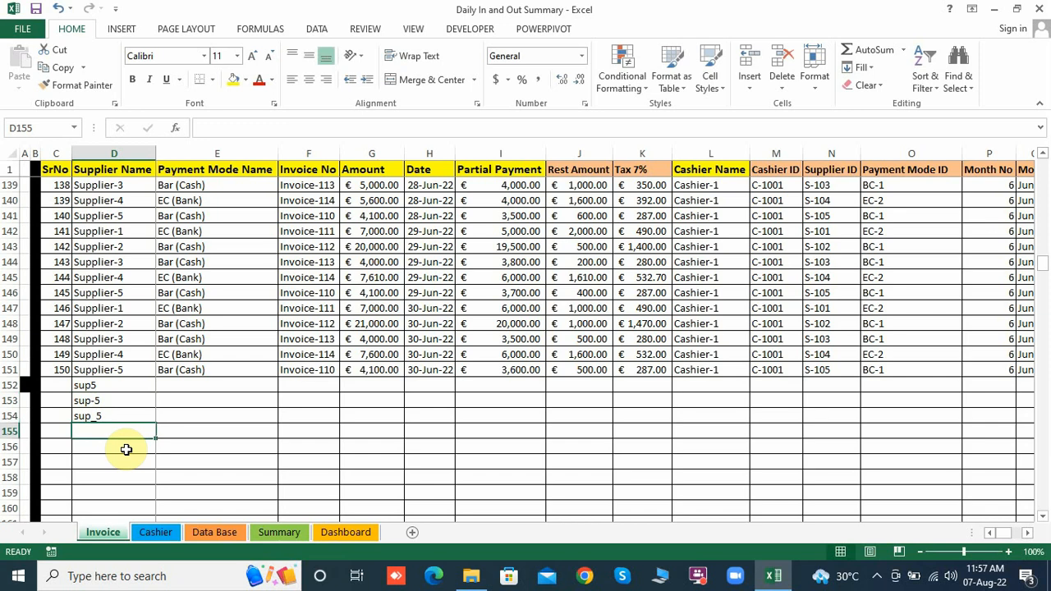
# Step: Enter two more supplier name variants, supp_5 in D155 and spplier_5 in D156
pyautogui.write('supp')
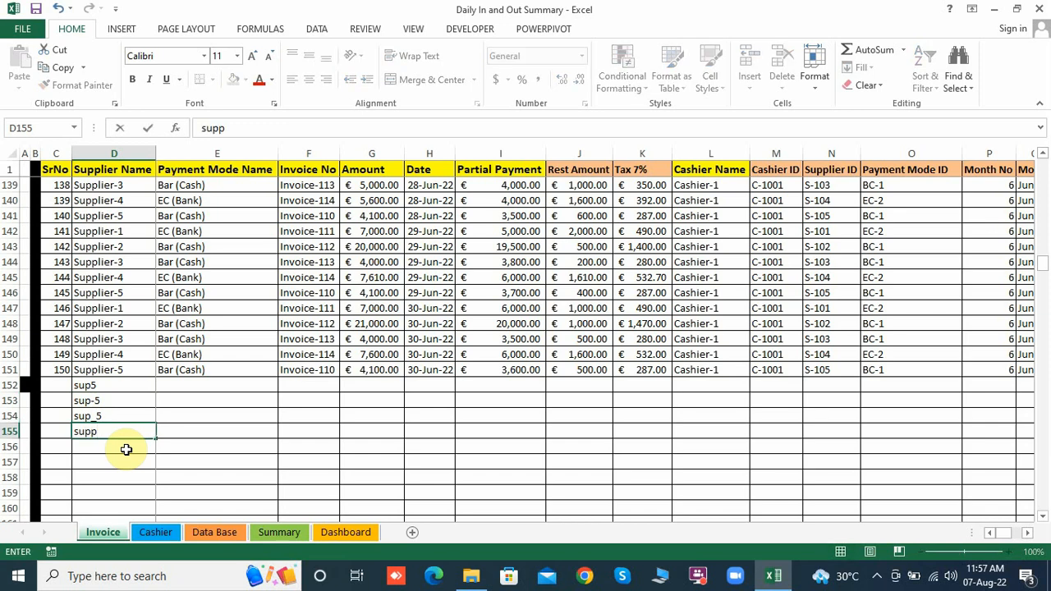
pyautogui.write('_')
pyautogui.press('Return')
pyautogui.press('Up')
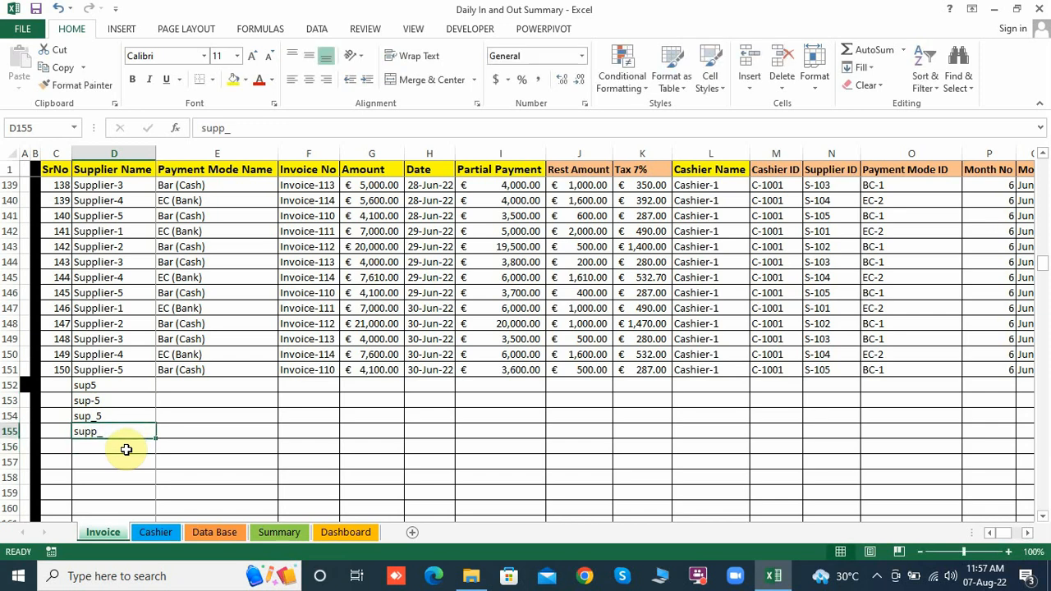
pyautogui.click(236, 127)
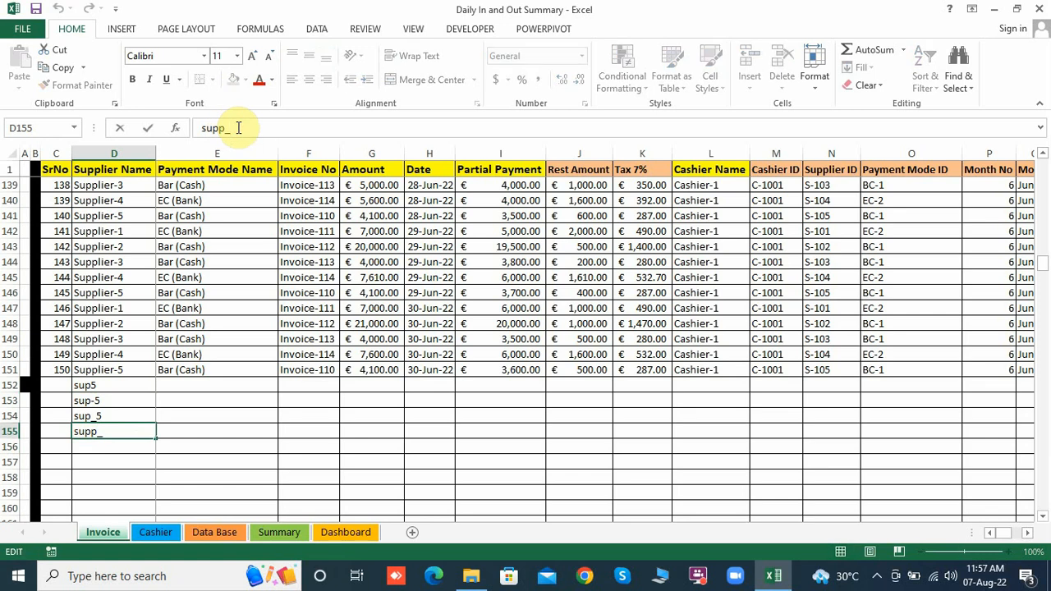
pyautogui.write('5')
pyautogui.press('Return')
pyautogui.write('sp')
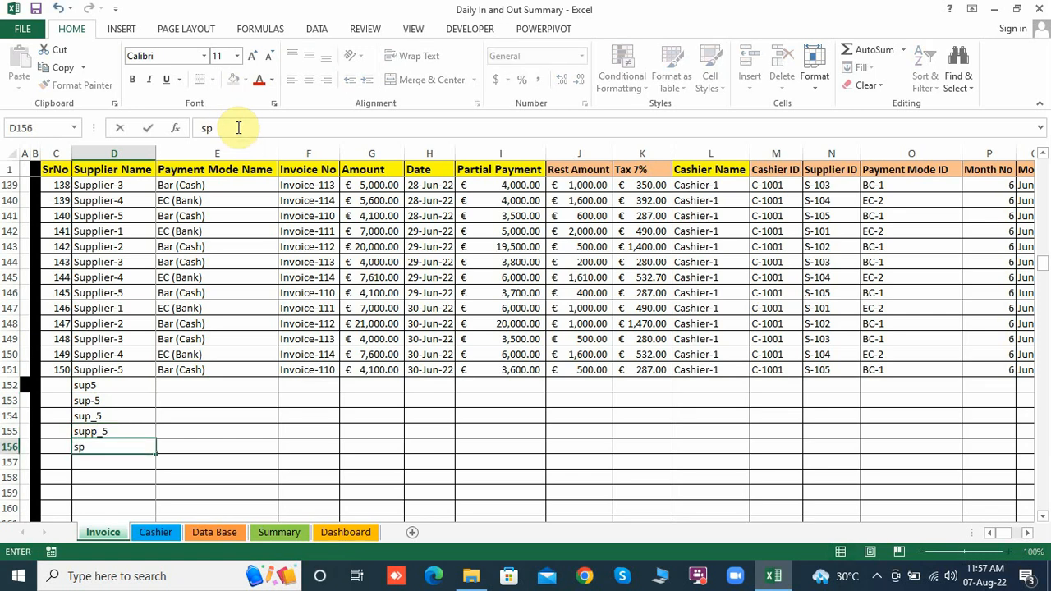
pyautogui.write('plier_5')
pyautogui.press('Return')
# Step: Highlight the supplier name variants in D152:D157 and compare them with the correct Supplier-5 entry in D151
pyautogui.press('Up')
pyautogui.press('Up')
pyautogui.press('Up')
pyautogui.press('Up')
pyautogui.press('Up')
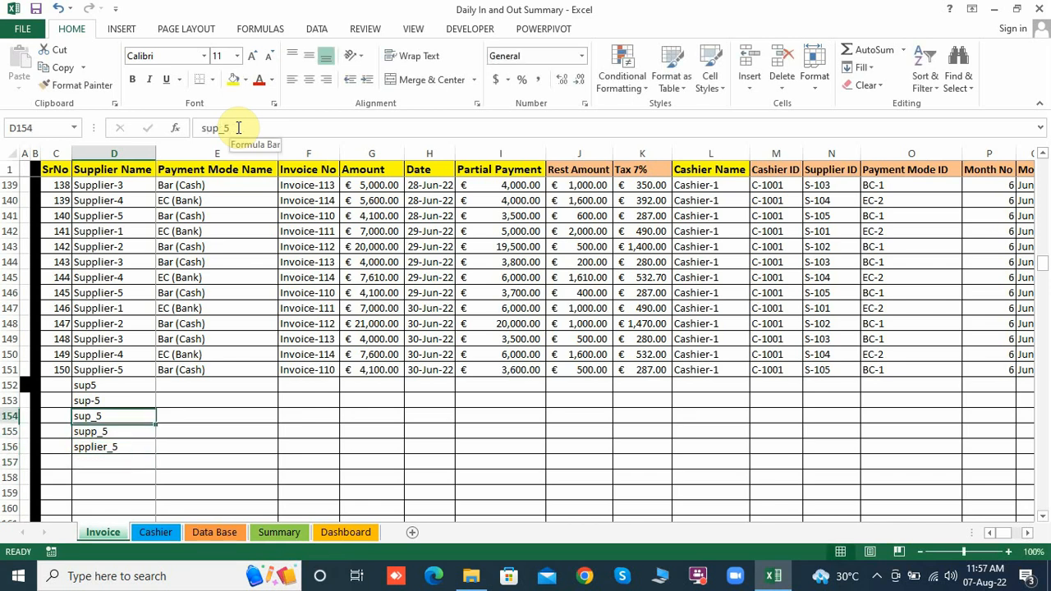
pyautogui.hotkey('shift', 'Down')
pyautogui.hotkey('shift', 'Down')
pyautogui.hotkey('shift', 'Down')
pyautogui.hotkey('shift', 'Down')
pyautogui.hotkey('shift', 'Down')
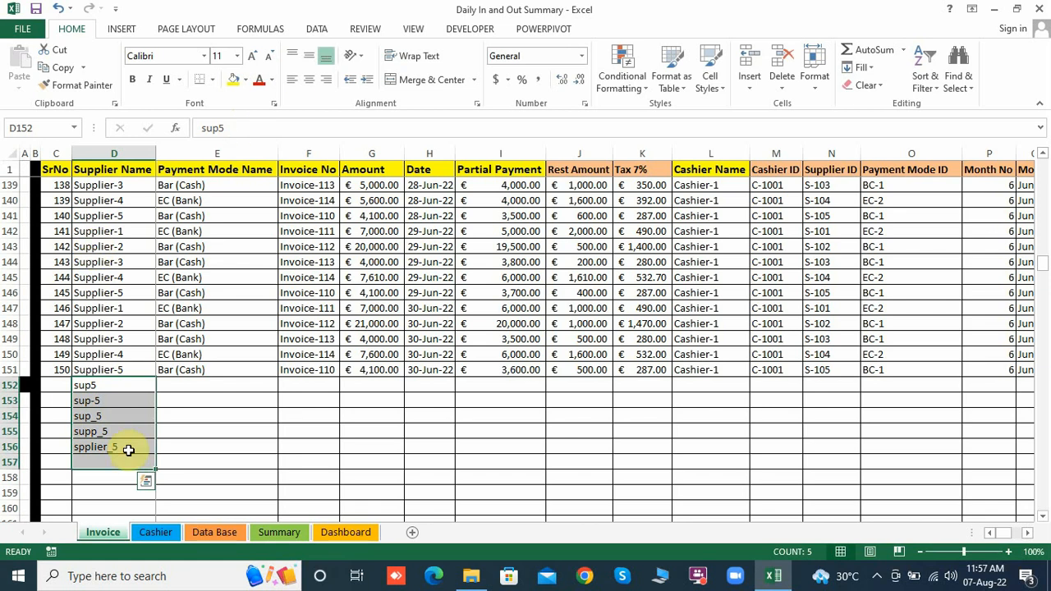
pyautogui.click(142, 408)
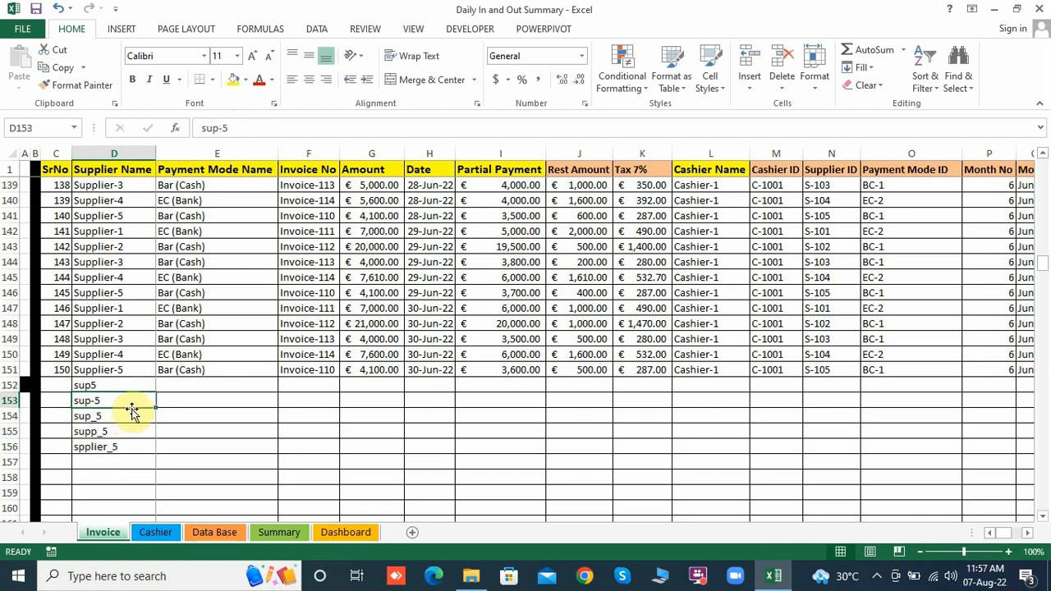
pyautogui.click(137, 376)
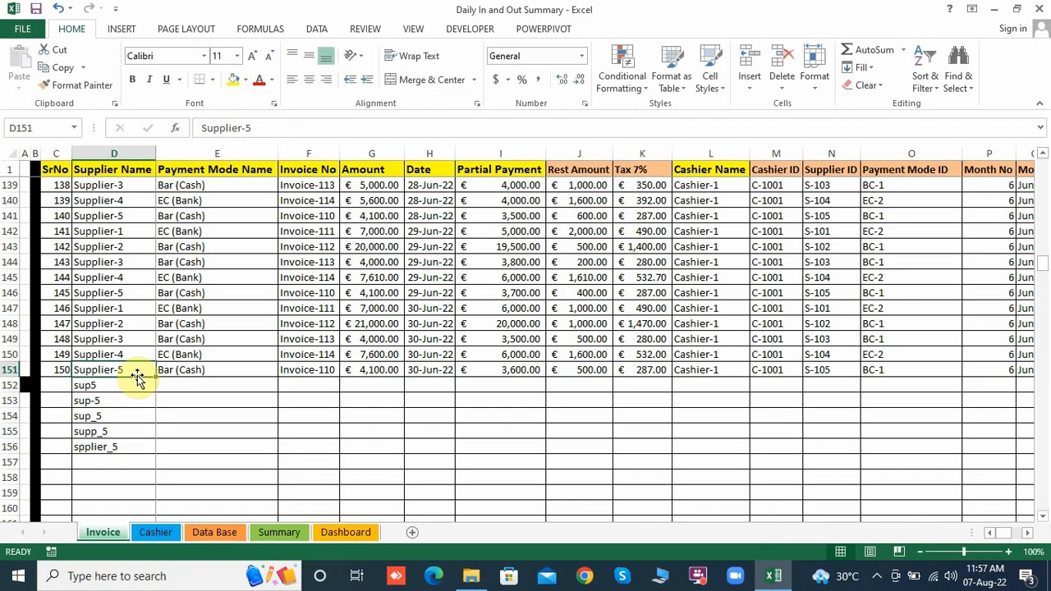
# Step: Turn on filtering for the Invoice sheet's header row and select the Supplier Name header
pyautogui.hotkey('ctrl', 'Up')
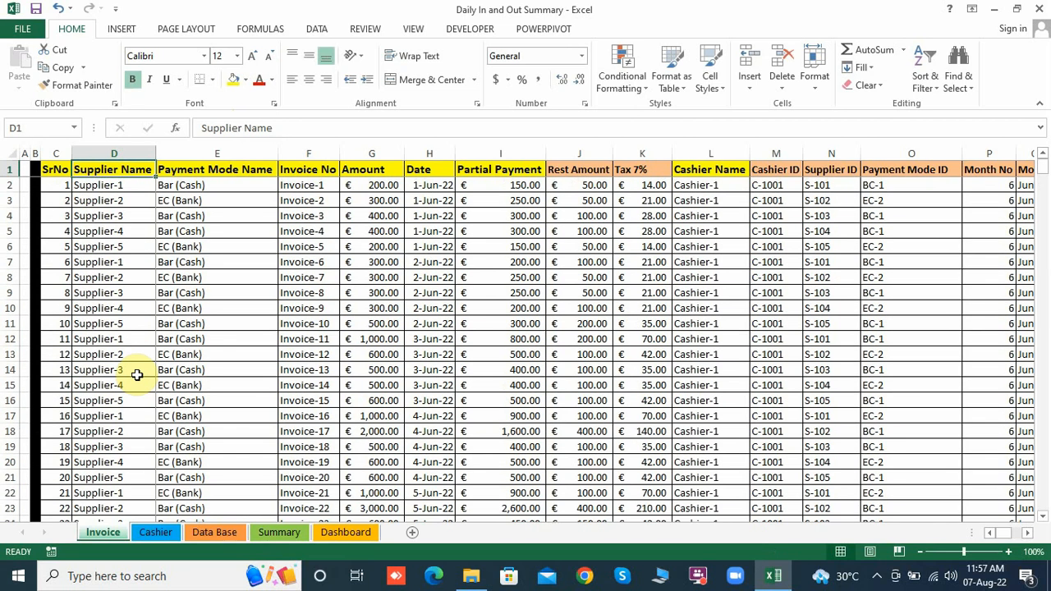
pyautogui.hotkey('ctrl', 'shift', 'l')
pyautogui.press('Right')
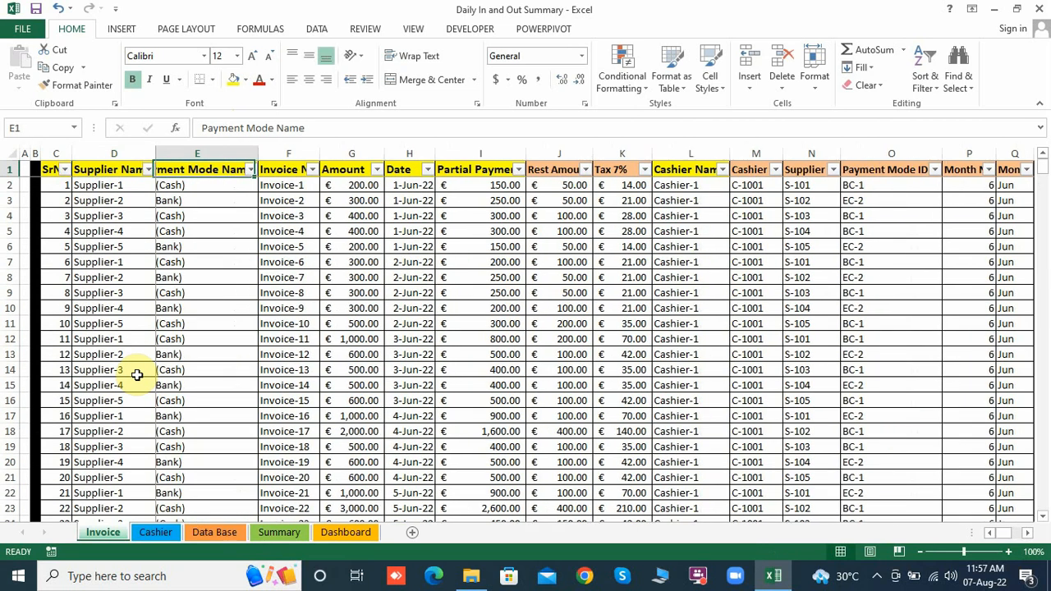
pyautogui.press('Right')
pyautogui.press('Right')
pyautogui.press('Left')
pyautogui.press('Left')
pyautogui.press('Left')
pyautogui.press('Left')
pyautogui.press('Left')
pyautogui.press('Right')
pyautogui.press('Right')
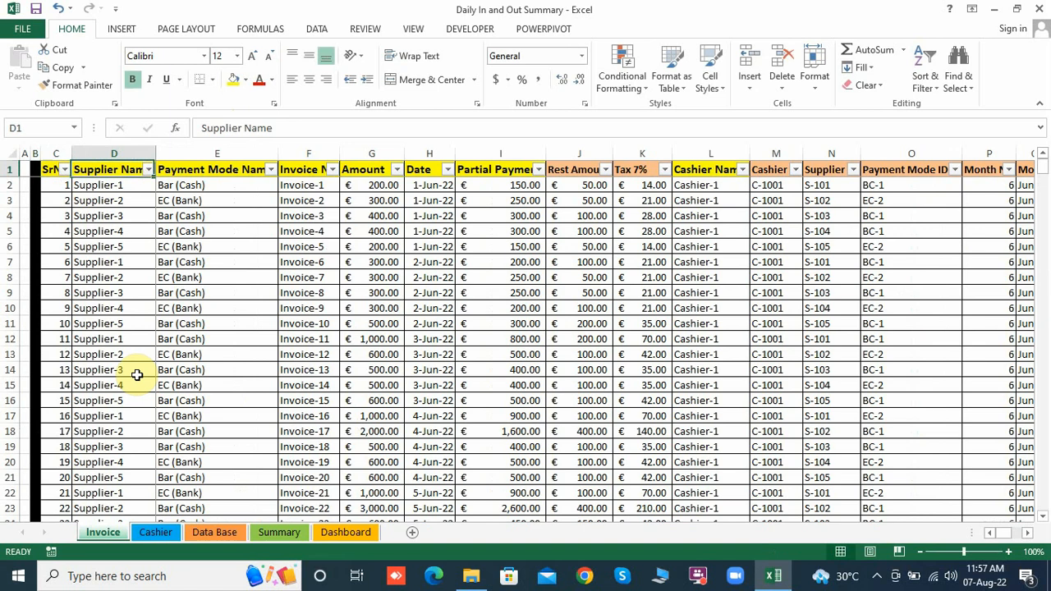
# Step: Filter the Supplier Name column to show only spplier_5, sup_5, sup5, sup-5 and supp_5
pyautogui.hotkey('alt', 'Down')
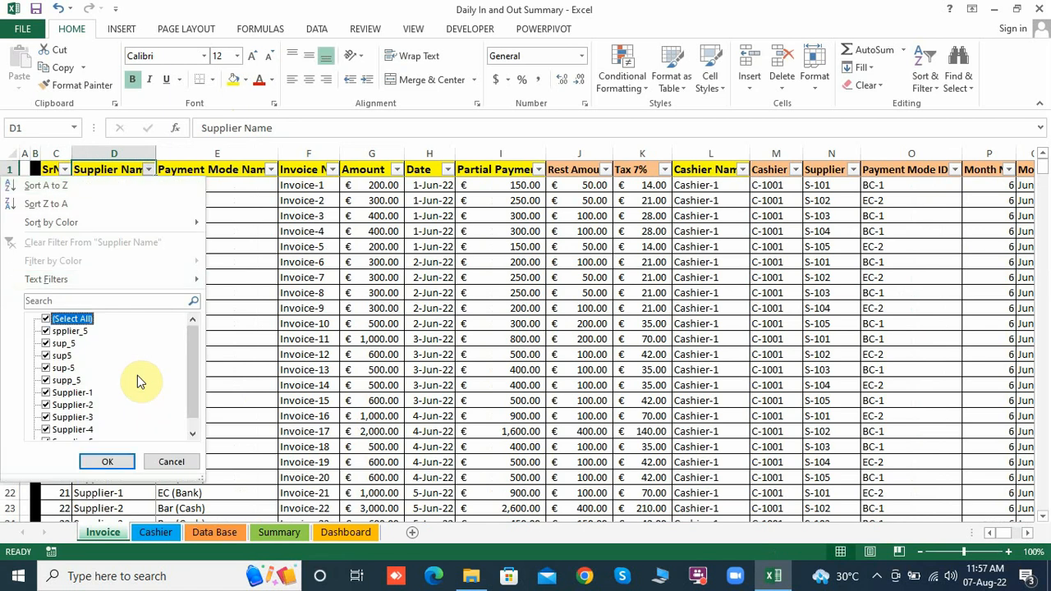
pyautogui.press('space')
pyautogui.press('Down')
pyautogui.press('space')
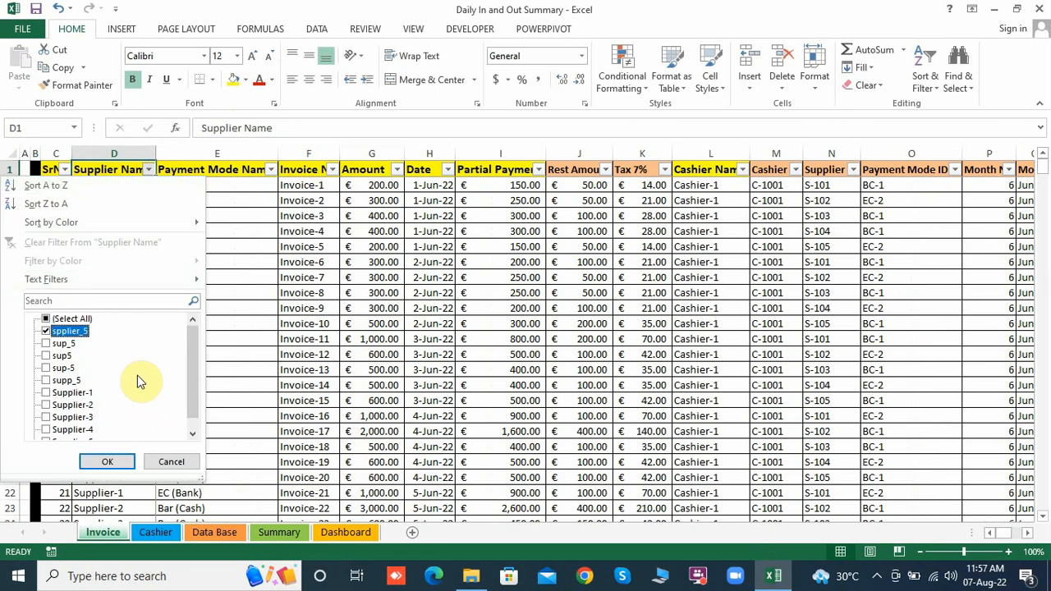
pyautogui.press('Down')
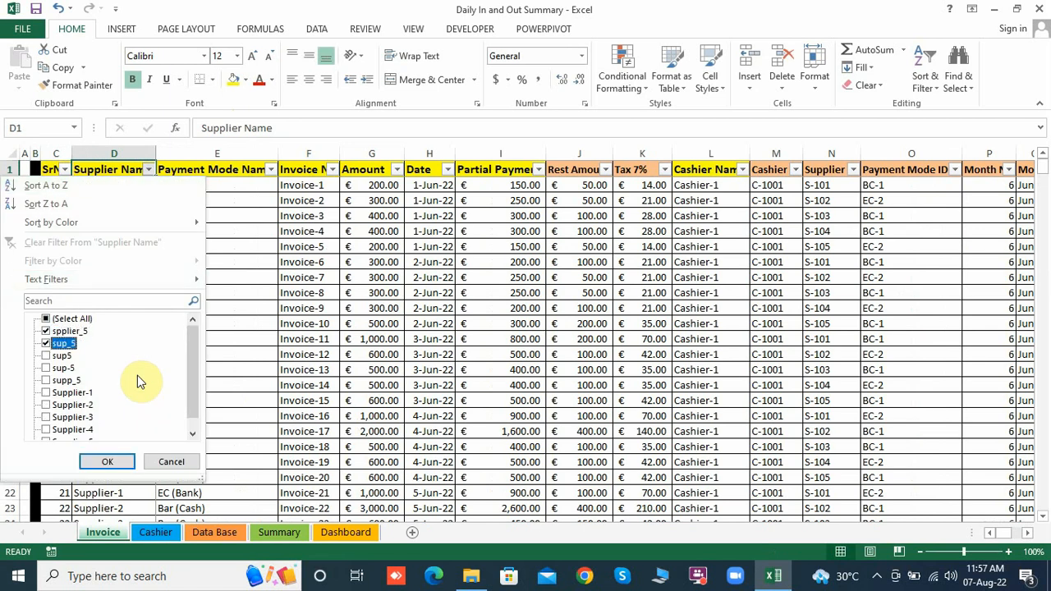
pyautogui.press('Down')
pyautogui.press('space')
pyautogui.press('Down')
pyautogui.press('space')
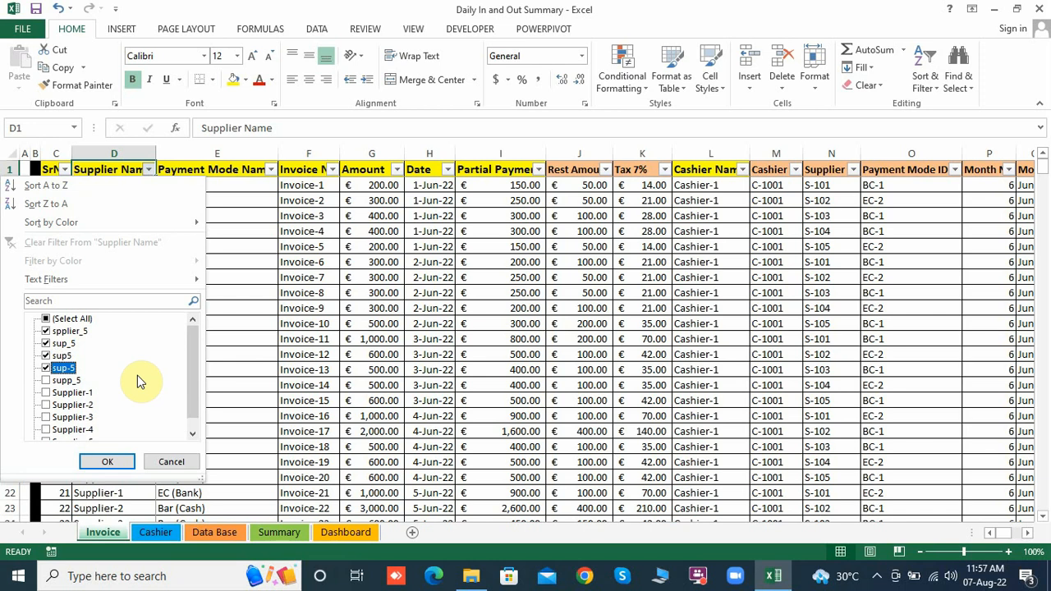
pyautogui.press('Down')
pyautogui.press('space')
pyautogui.press('Return')
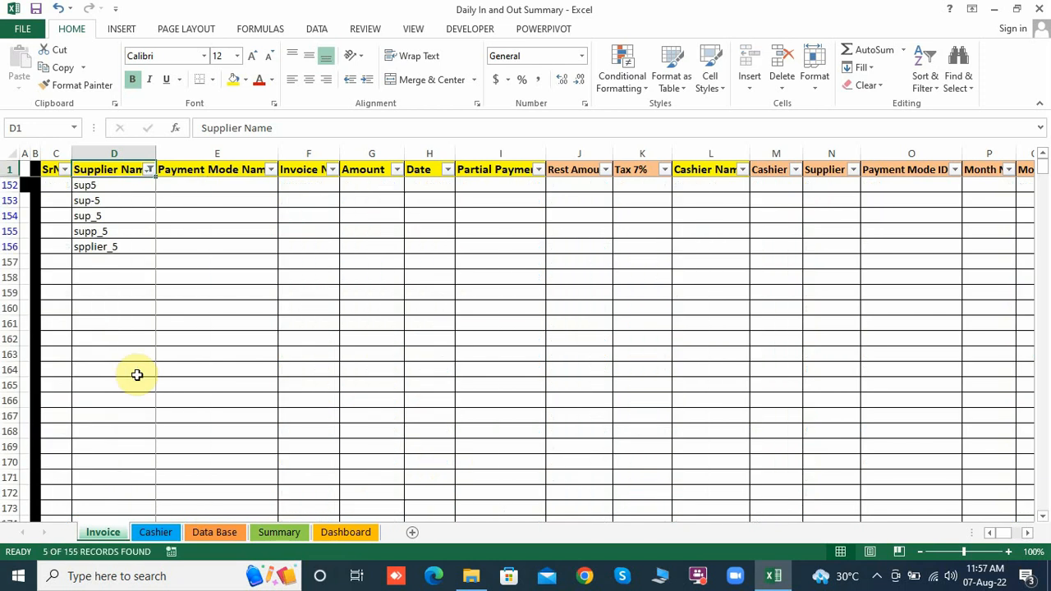
# Step: Compare the filtered supplier name variants with the Supplier-5 entry on the Data Base sheet and return to the Invoice sheet
pyautogui.press('Down')
pyautogui.press('Down')
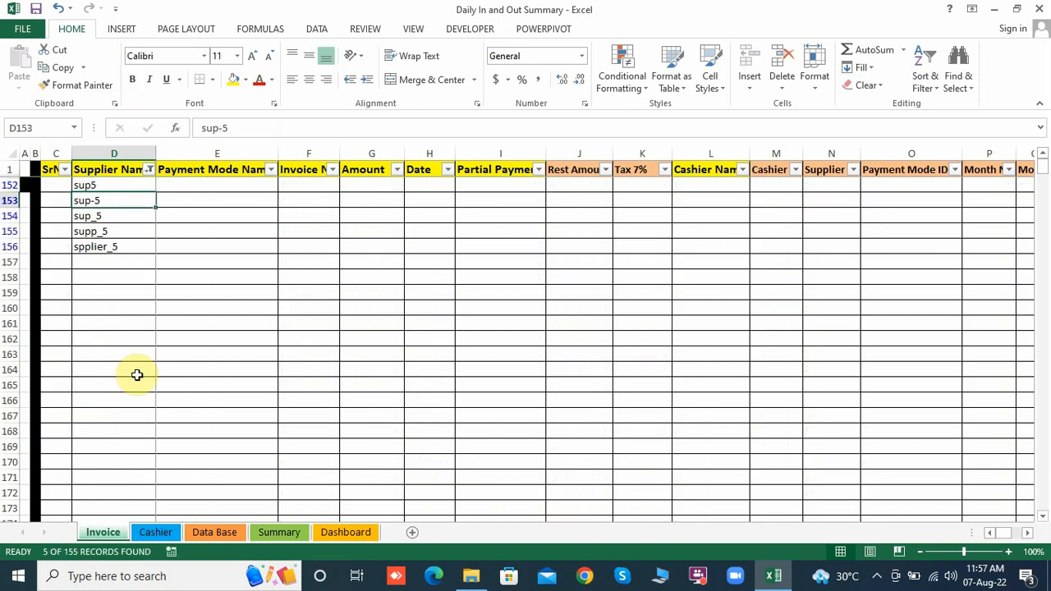
pyautogui.press('Up')
pyautogui.press('Up')
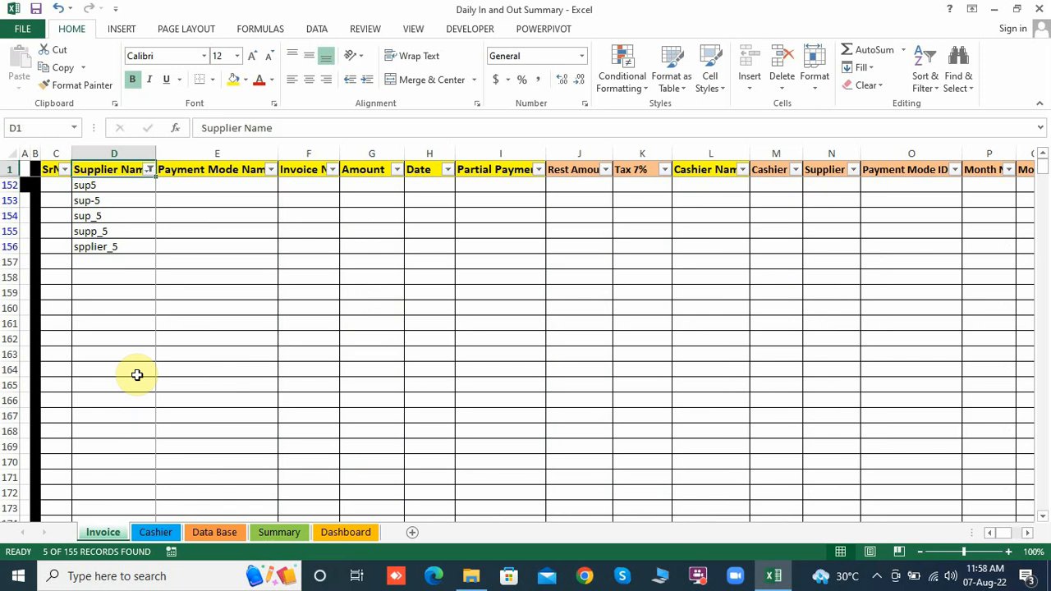
pyautogui.click(229, 530)
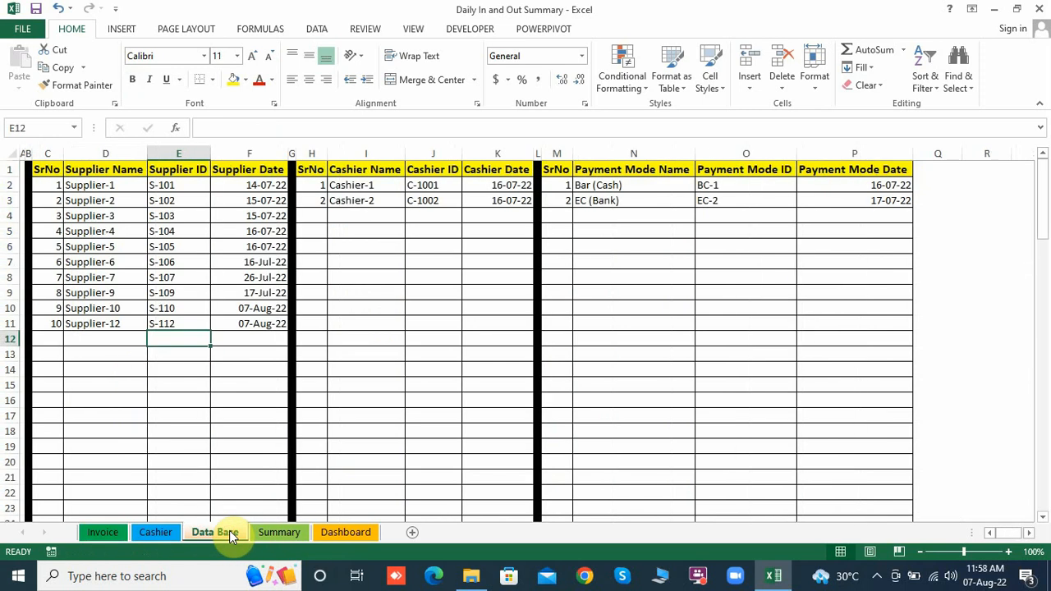
pyautogui.click(105, 245)
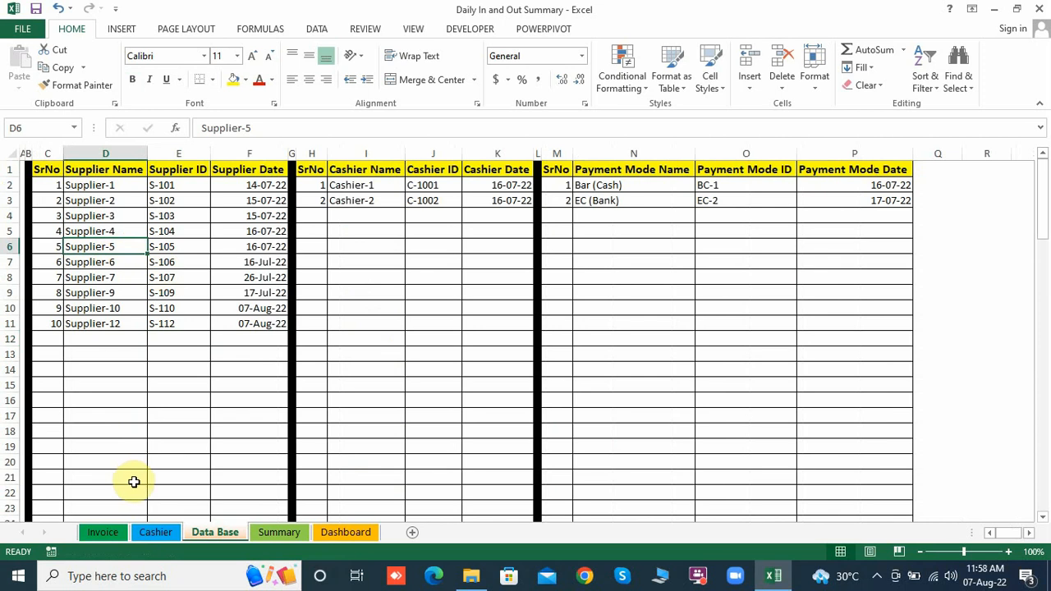
pyautogui.click(104, 532)
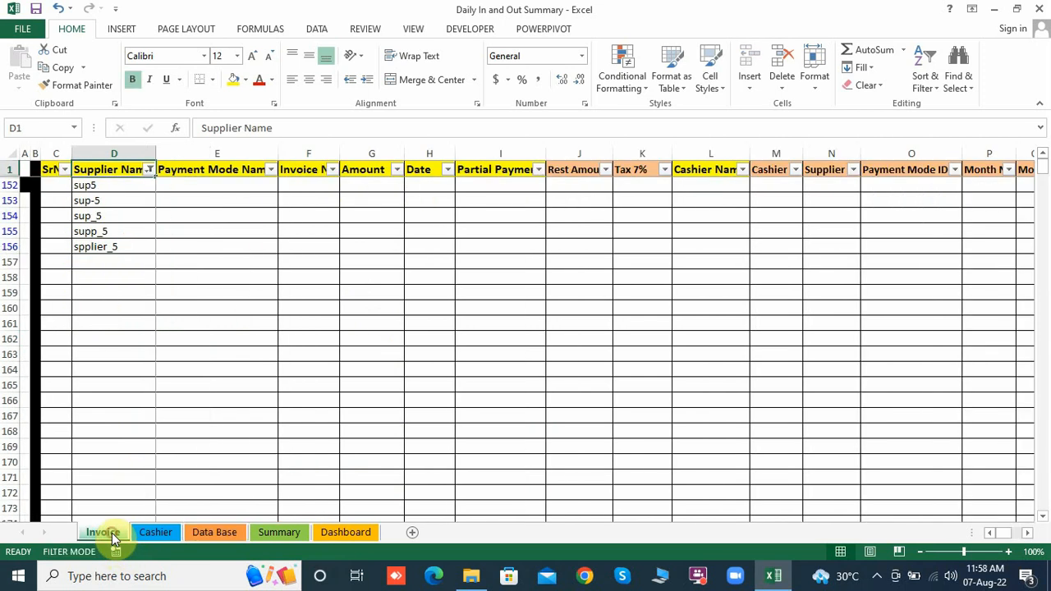
# Step: Clear the Supplier Name filter on the Invoice sheet and turn filtering back on for the header row
pyautogui.press('Left')
pyautogui.press('Right')
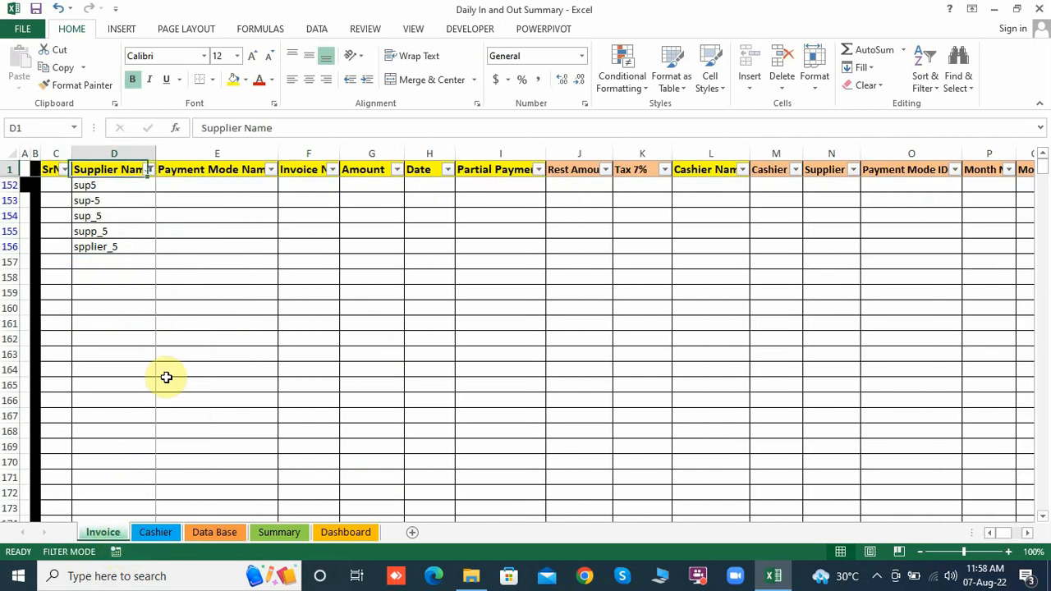
pyautogui.press('Down')
pyautogui.press('Up')
pyautogui.hotkey('ctrl', 'shift', 'l')
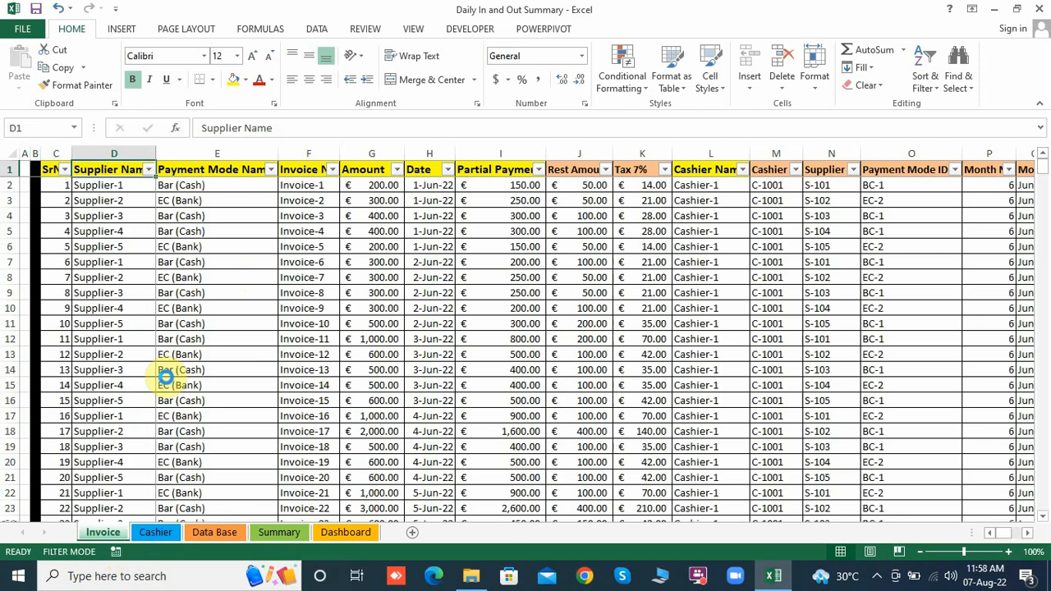
pyautogui.hotkey('ctrl', 'shift', 'l')
pyautogui.press('Right')
pyautogui.press('Right')
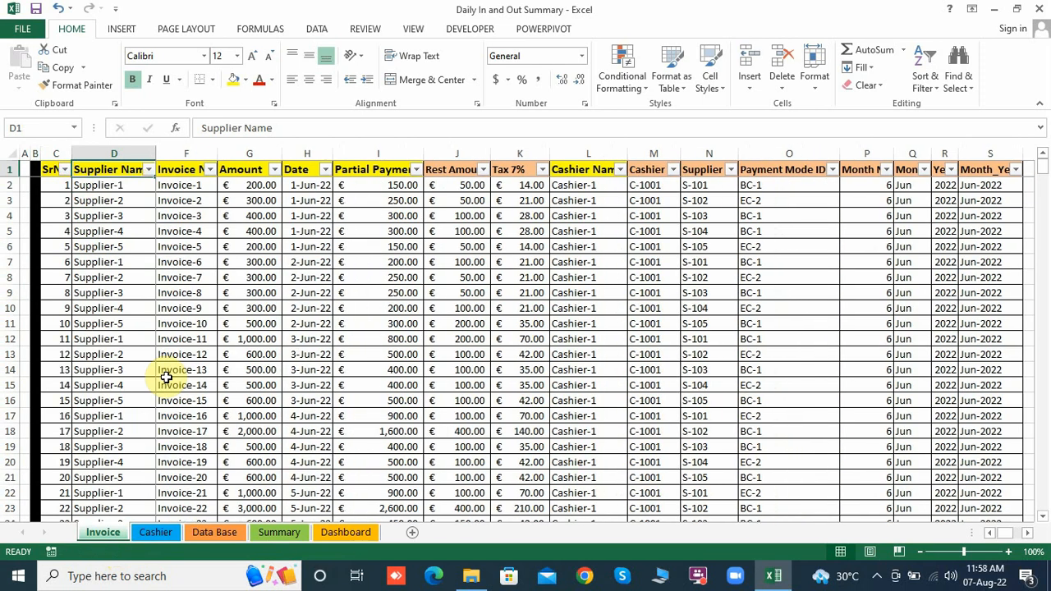
pyautogui.press('Left')
pyautogui.press('Left')
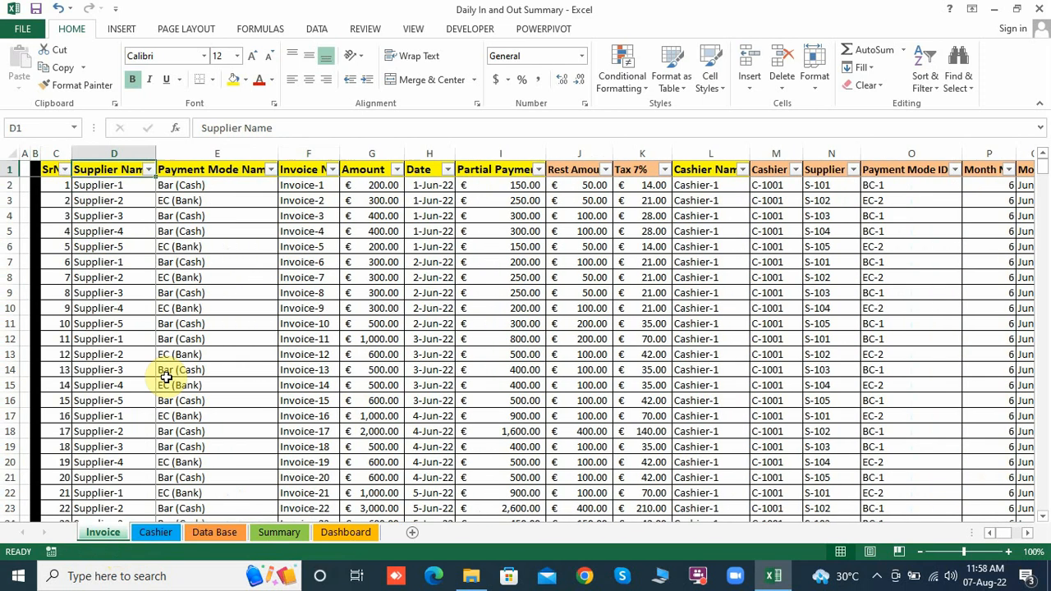
# Step: Apply a text filter to the Supplier Name column that shows Supplier-5 together with its inconsistent variants
pyautogui.hotkey('alt', 'Down')
pyautogui.press('Escape')
pyautogui.hotkey('alt', 'Down')
pyautogui.press('f')
pyautogui.press('a')
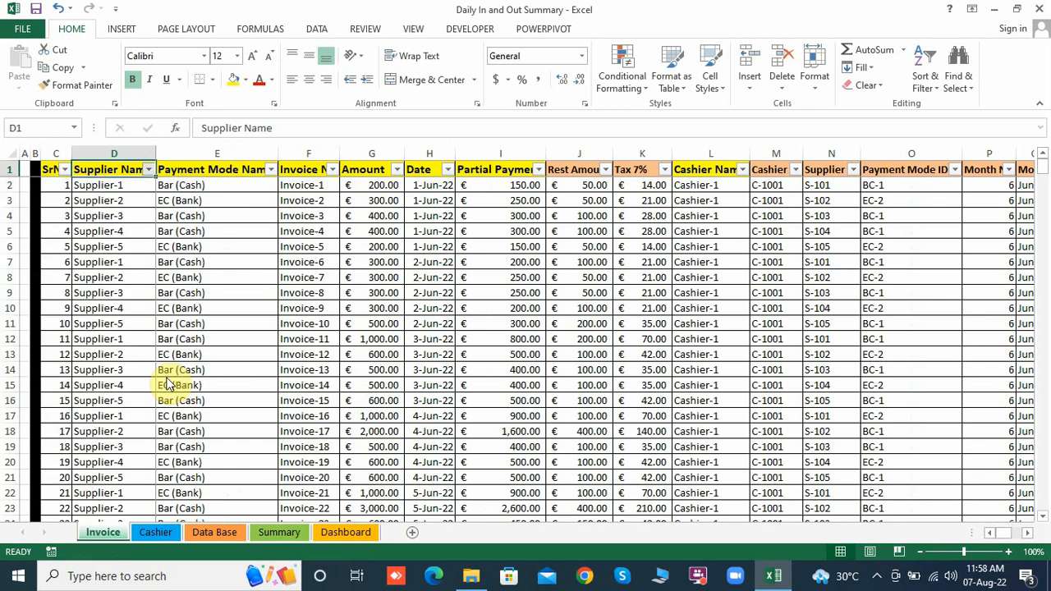
pyautogui.press('Return')
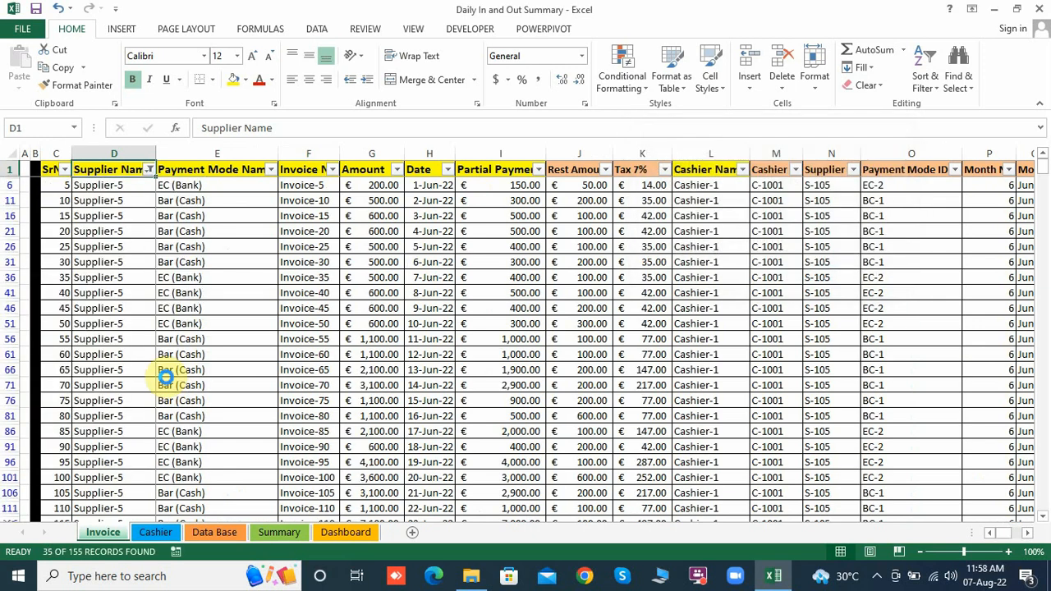
# Step: Review the filtered supplier rows down to the variants at the end of the list and turn off filtering
pyautogui.hotkey('shift', 'Down')
pyautogui.hotkey('shift', 'Down')
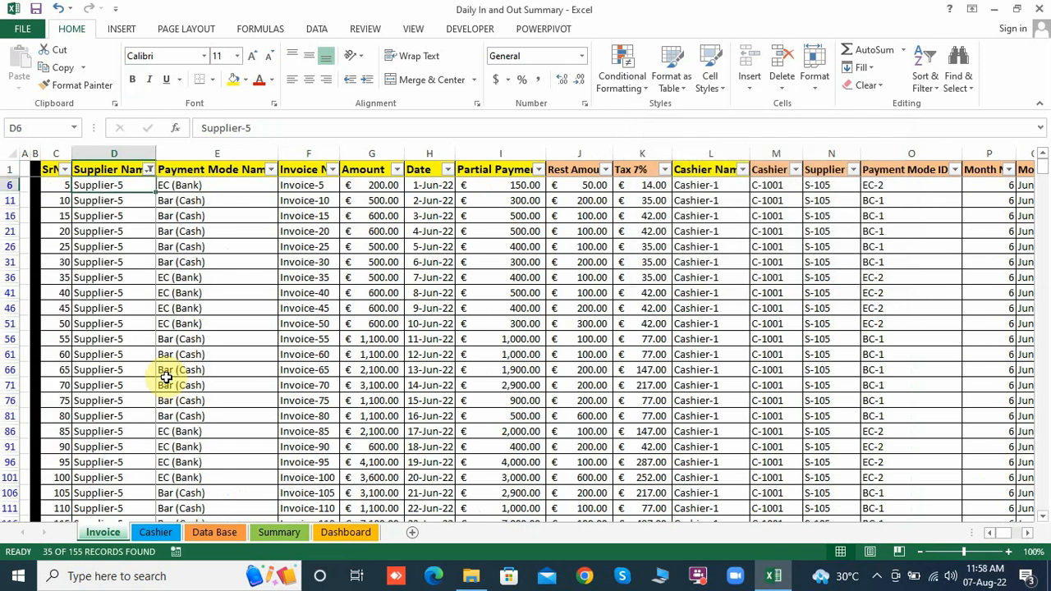
pyautogui.hotkey('ctrl', 'shift', 'Down')
pyautogui.hotkey('ctrl', 'Up')
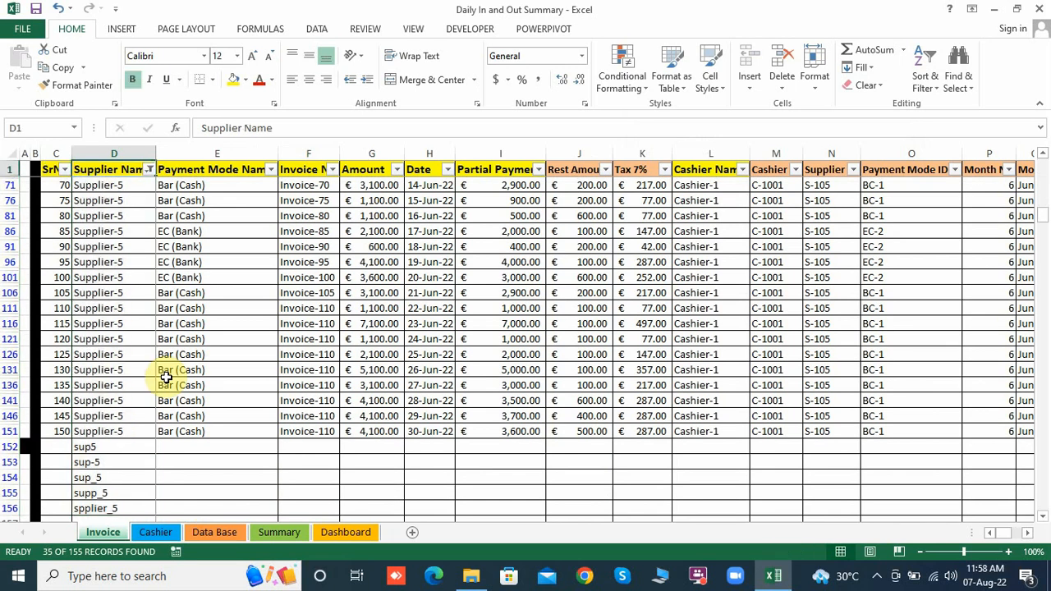
pyautogui.hotkey('ctrl', 'shift', 'l')
pyautogui.press('Down')
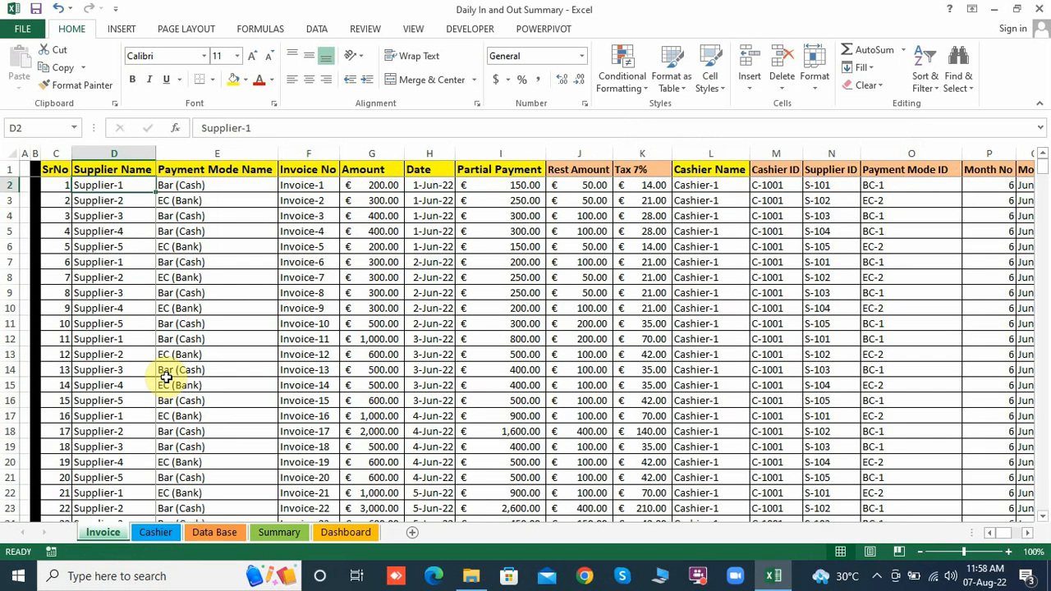
# Step: Delete the inconsistent supplier names in cells D152 to D156 of the Invoice sheet
pyautogui.hotkey('ctrl', 'Down')
pyautogui.press('Up')
pyautogui.press('Up')
pyautogui.press('Up')
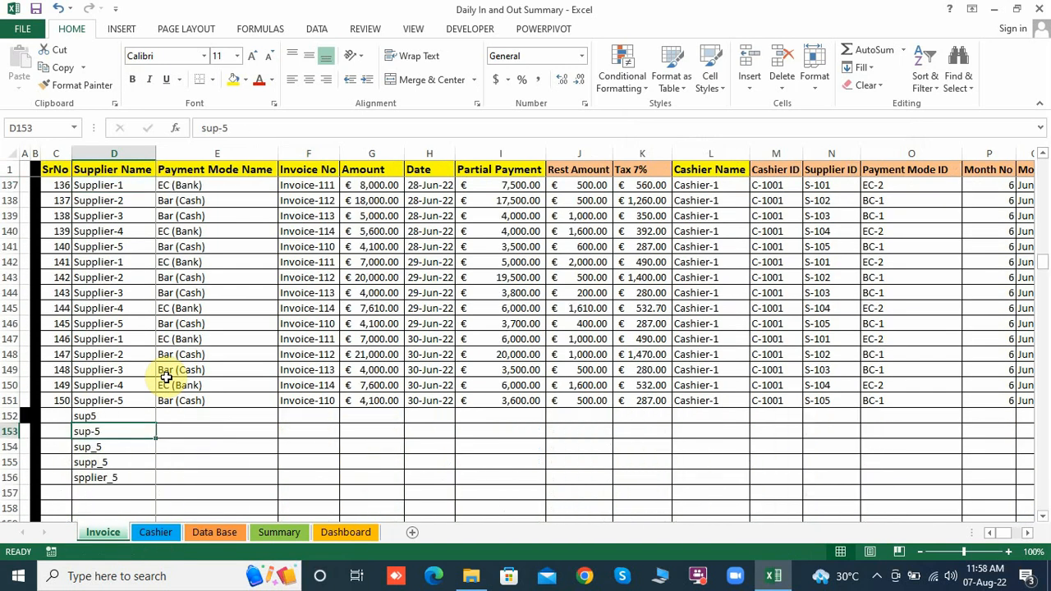
pyautogui.press('Up')
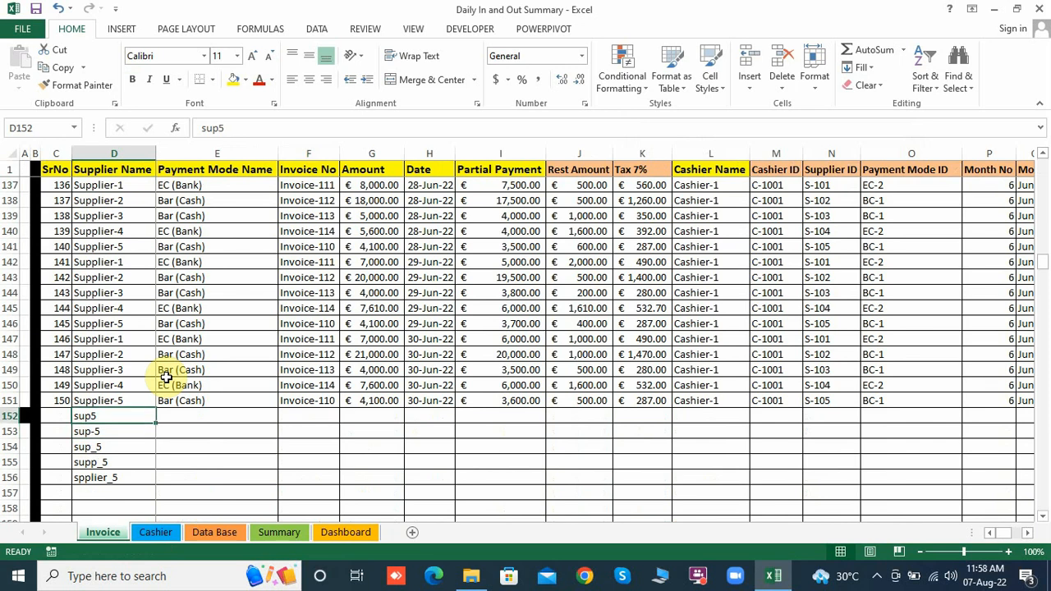
pyautogui.hotkey('shift', 'Down')
pyautogui.hotkey('shift', 'Down')
pyautogui.hotkey('shift', 'Down')
pyautogui.hotkey('shift', 'Down')
pyautogui.press('Delete')
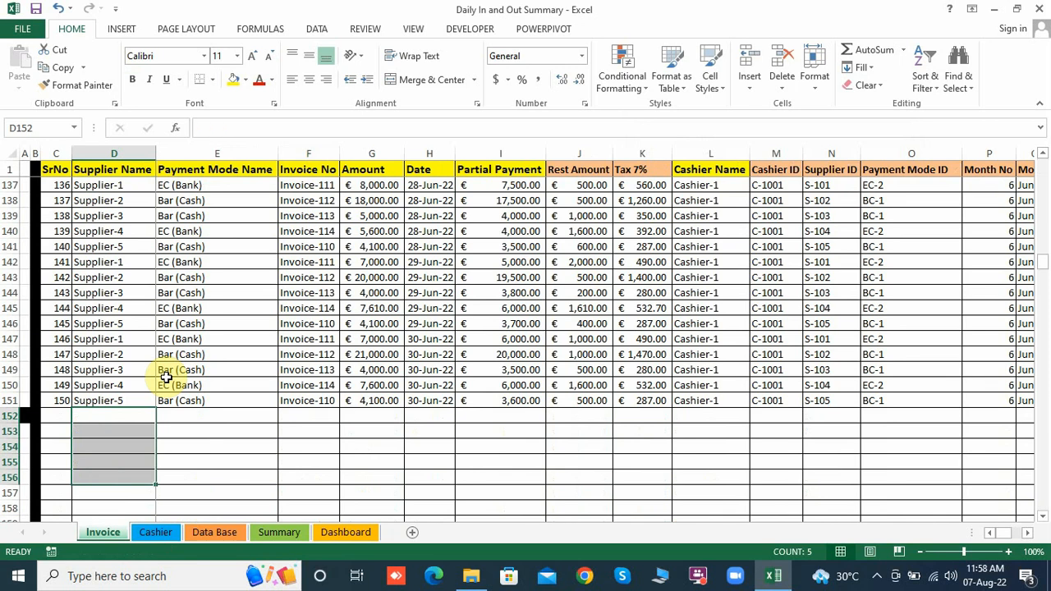
pyautogui.click(320, 427)
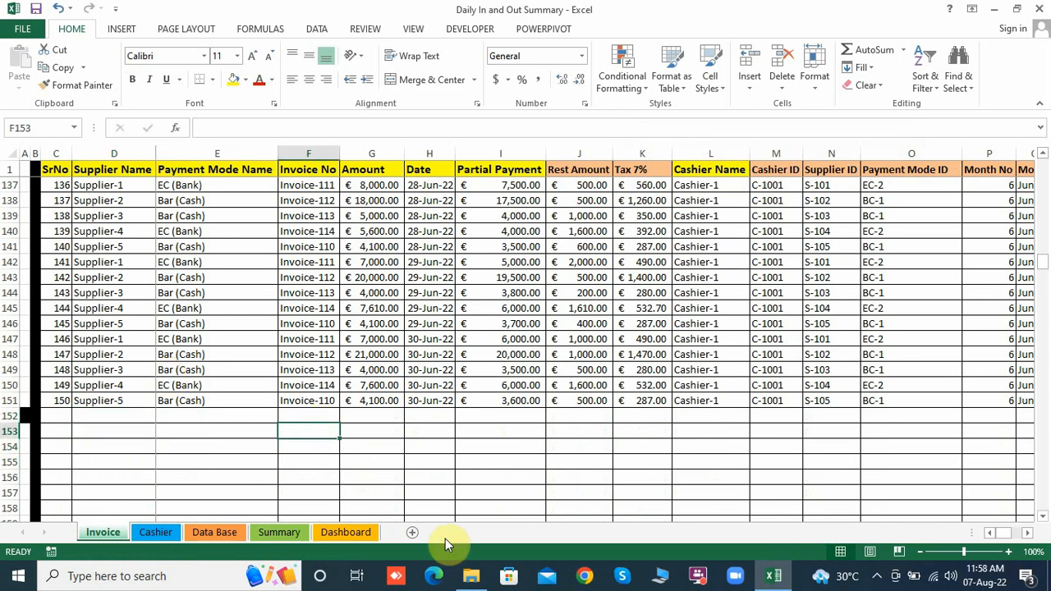
# Step: Open the Add Invoice form from the Dashboard sheet and load record 150, the last invoice in its list
pyautogui.click(346, 534)
pyautogui.click(329, 490)
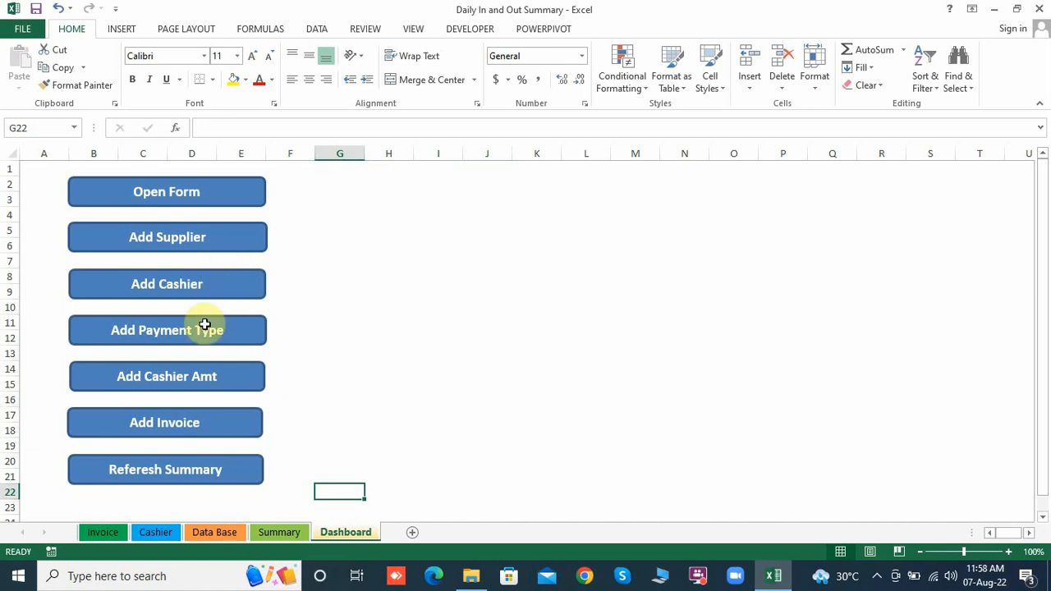
pyautogui.click(198, 421)
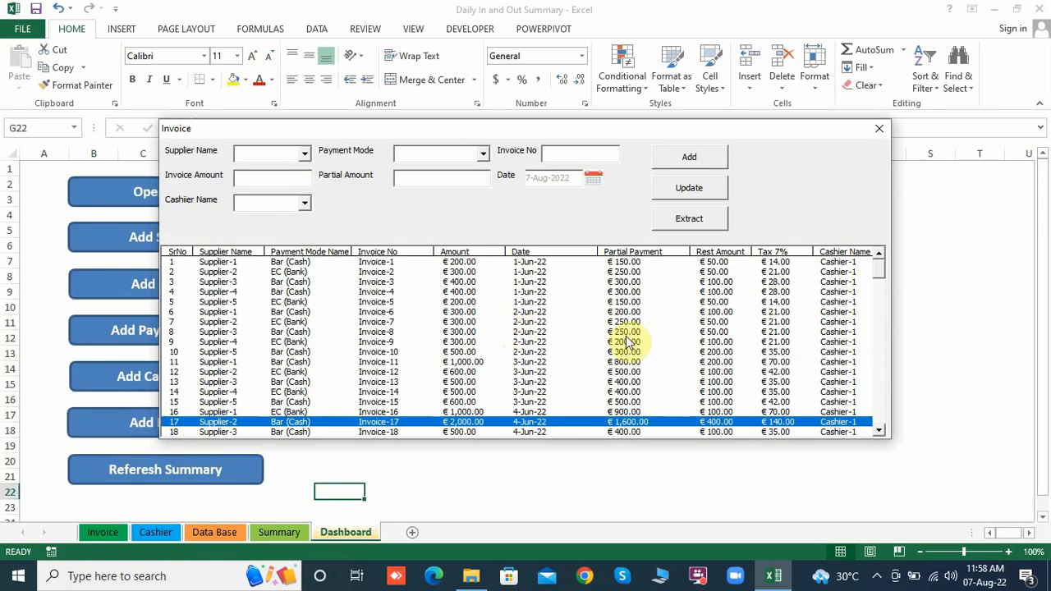
pyautogui.click(879, 419)
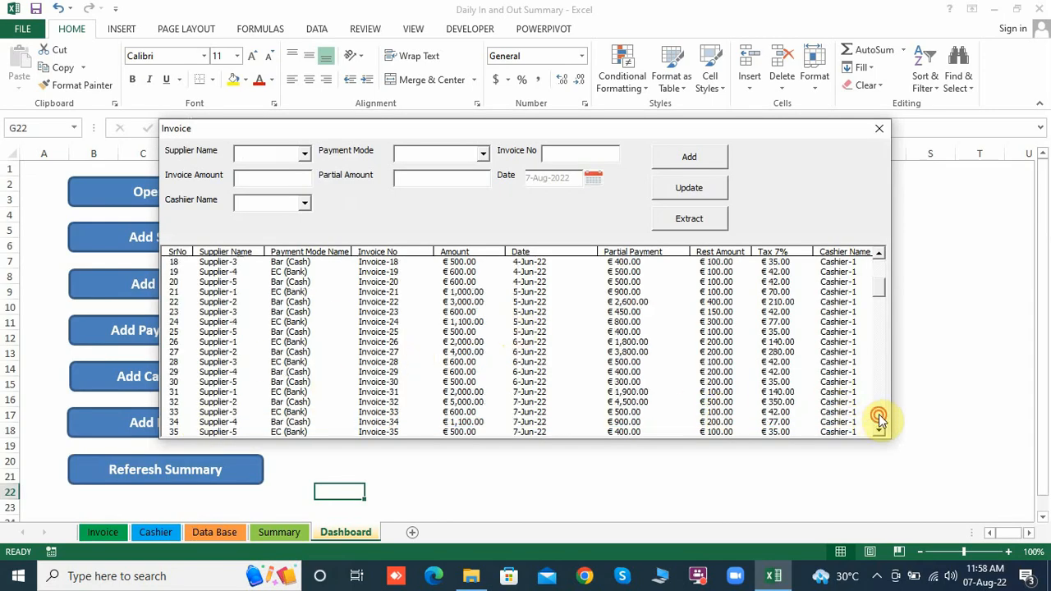
pyautogui.moveTo(879, 419); pyautogui.dragTo(879, 430)
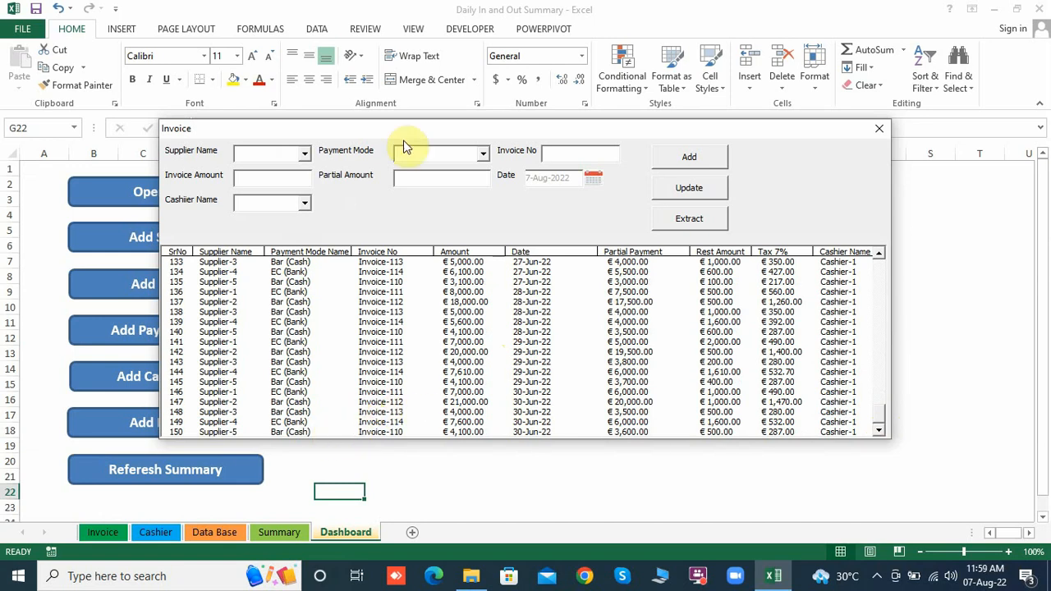
pyautogui.doubleClick(481, 431)
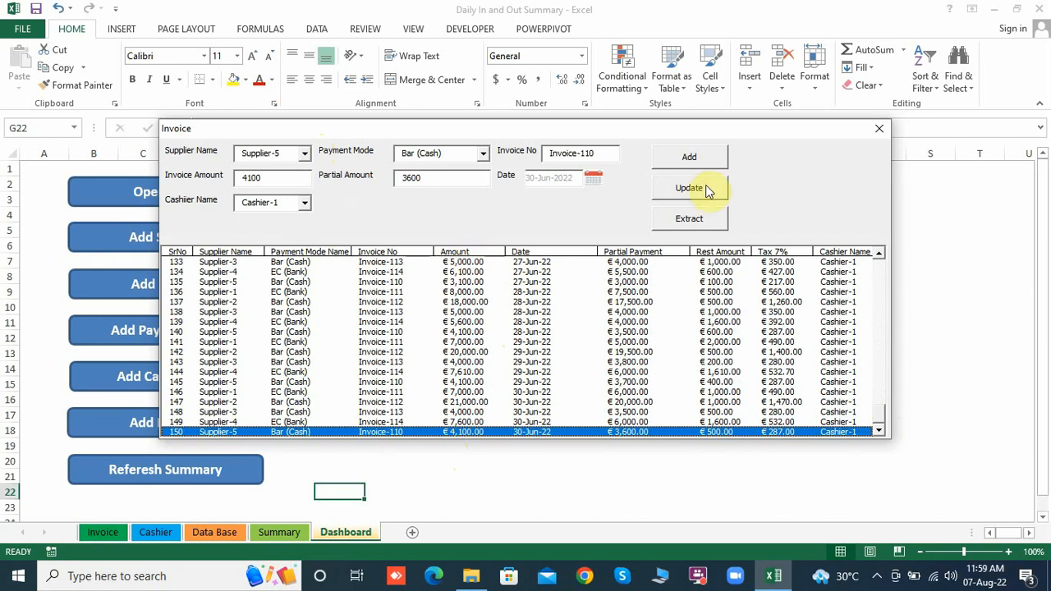
# Step: Choose Supplier-12 as the supplier name of the loaded invoice and close the form without updating the record
pyautogui.click(306, 154)
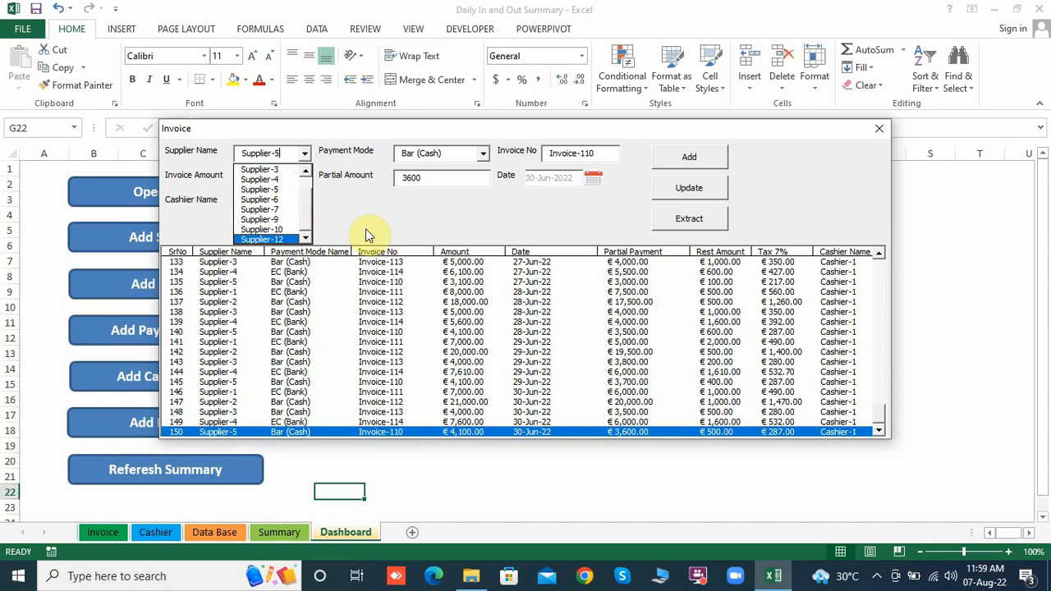
pyautogui.click(271, 240)
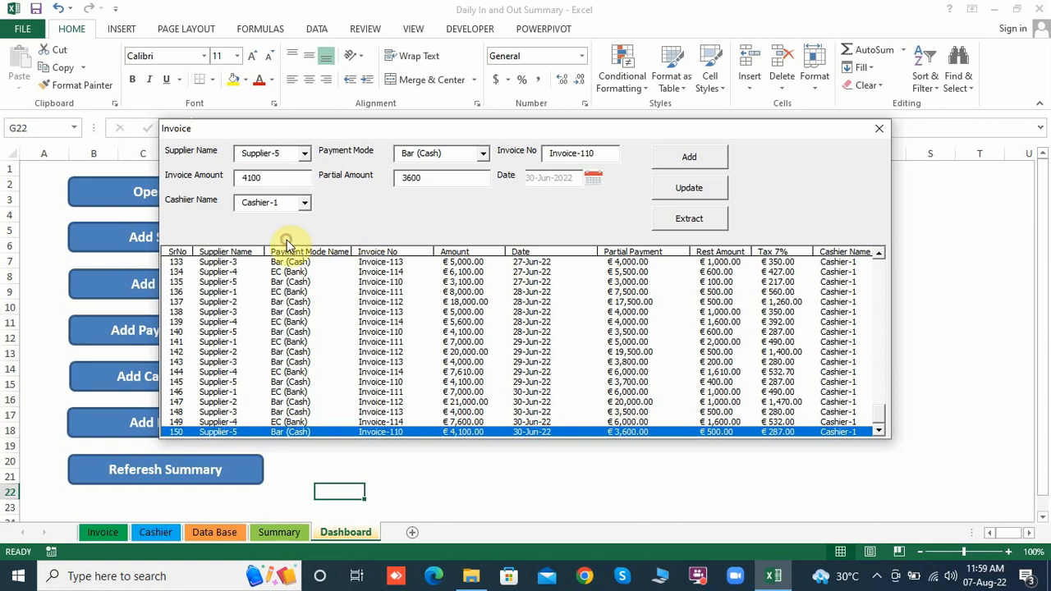
pyautogui.click(309, 157)
pyautogui.click(429, 236)
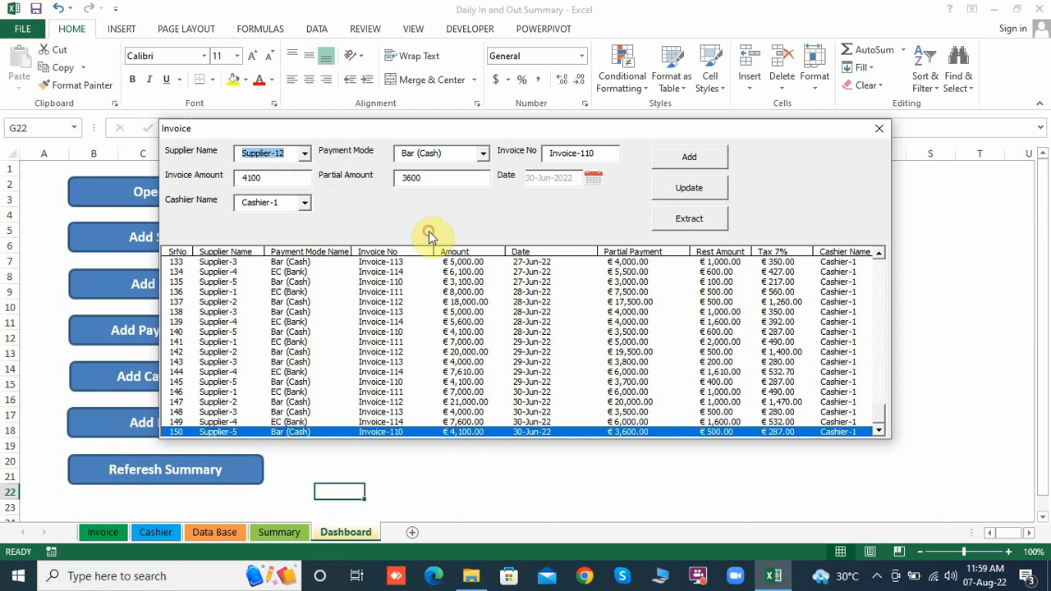
pyautogui.click(884, 128)
# Step: Open the Add Supplier form from the Dashboard sheet and load Supplier-12, the last supplier in its list
pyautogui.click(214, 238)
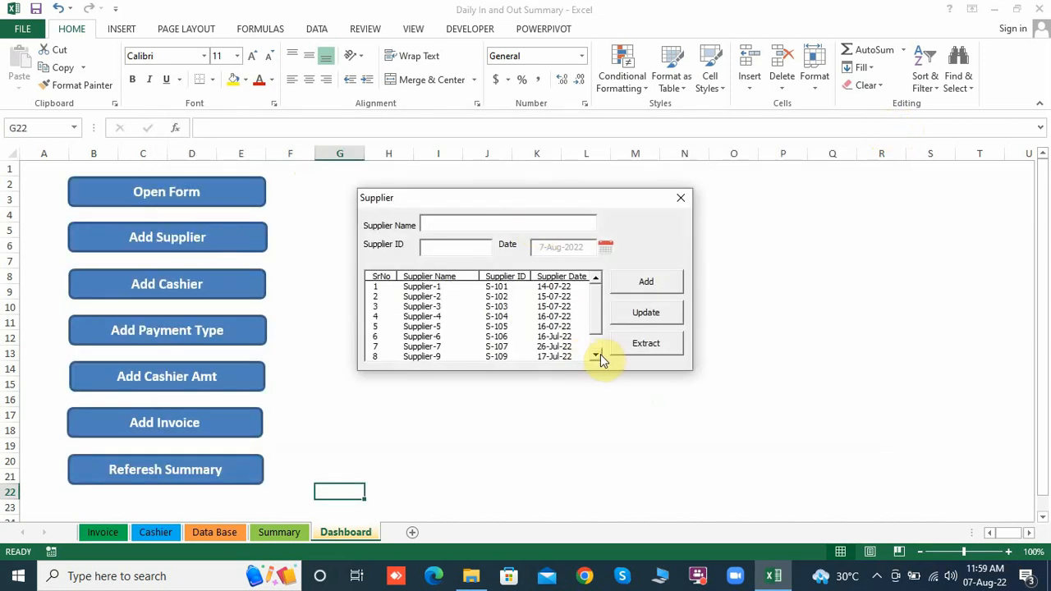
pyautogui.click(598, 355)
pyautogui.click(599, 354)
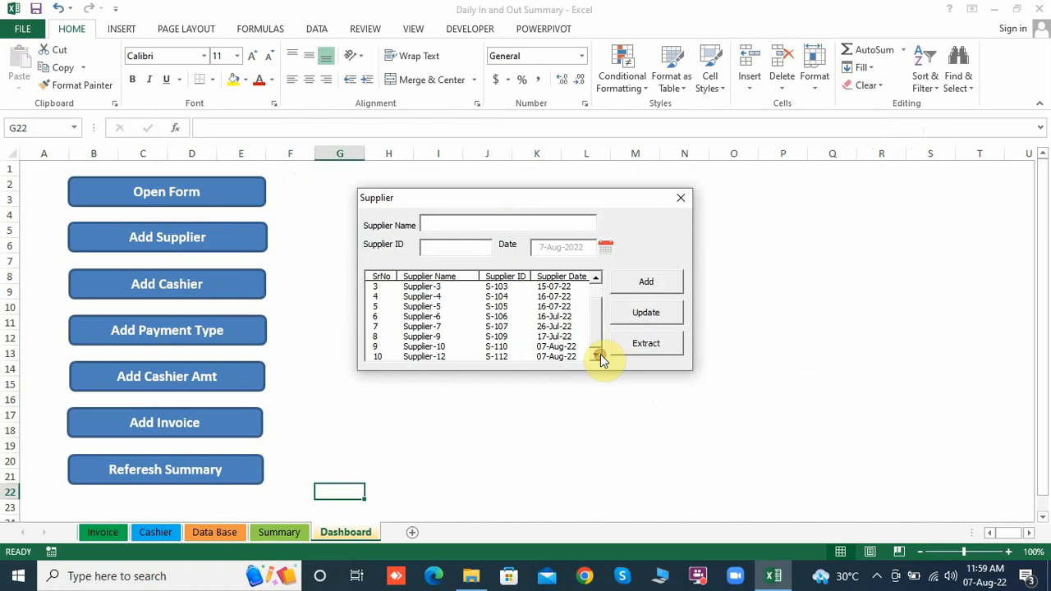
pyautogui.click(497, 356)
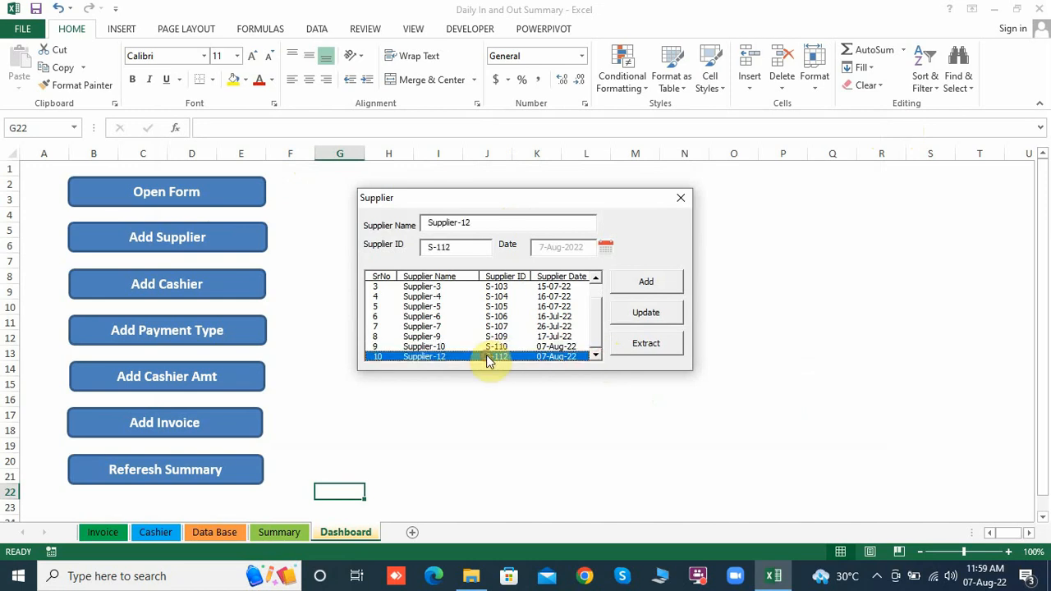
# Step: Add a new supplier named Supplier-13 with supplier ID S-113 and close the supplier form
pyautogui.click(509, 227)
pyautogui.press('BackSpace')
pyautogui.write('3')
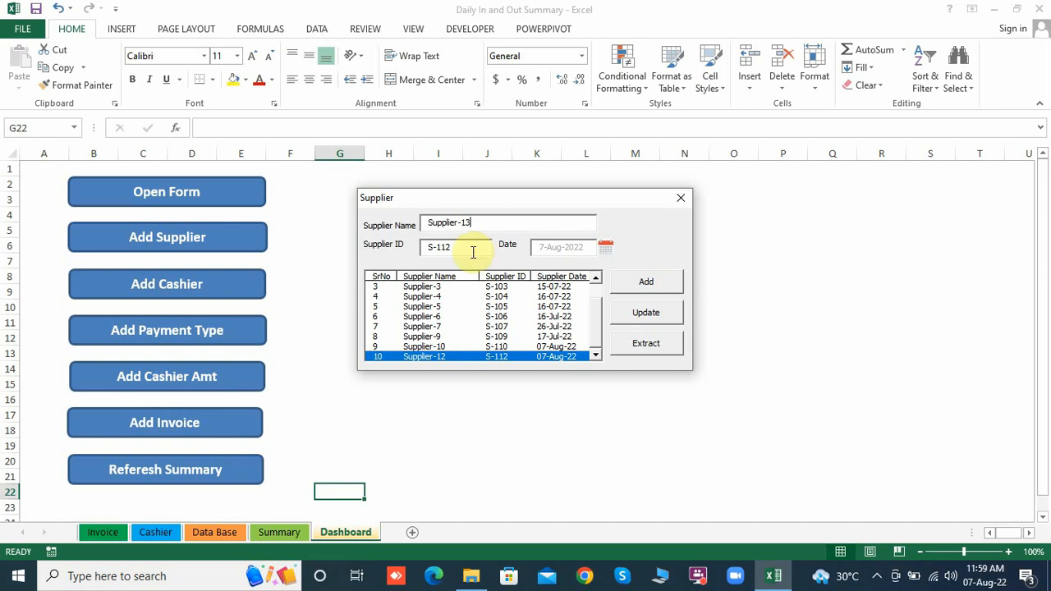
pyautogui.press('BackSpace')
pyautogui.write('3')
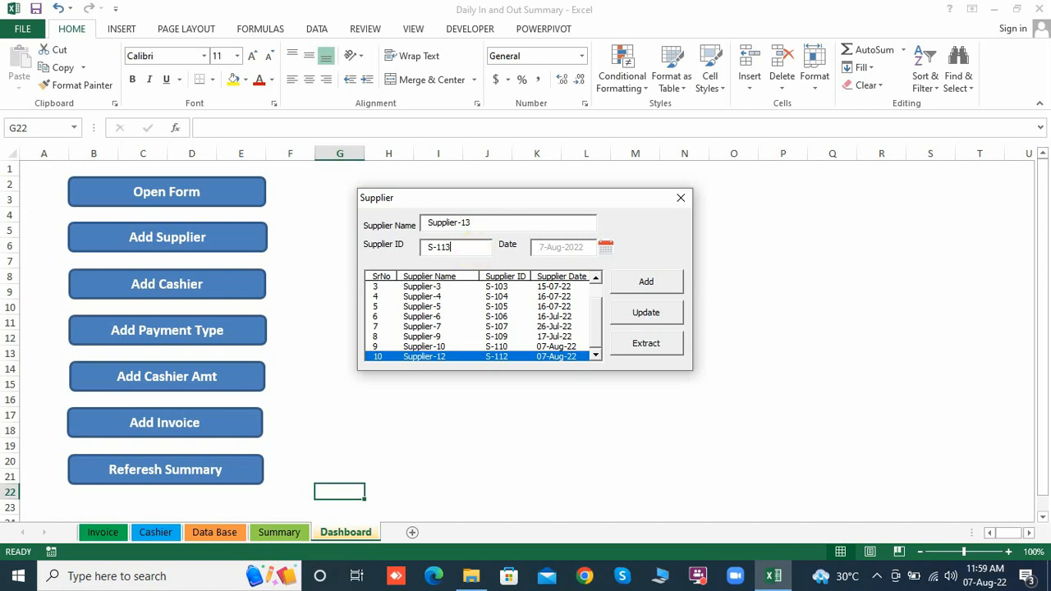
pyautogui.click(657, 282)
pyautogui.click(592, 344)
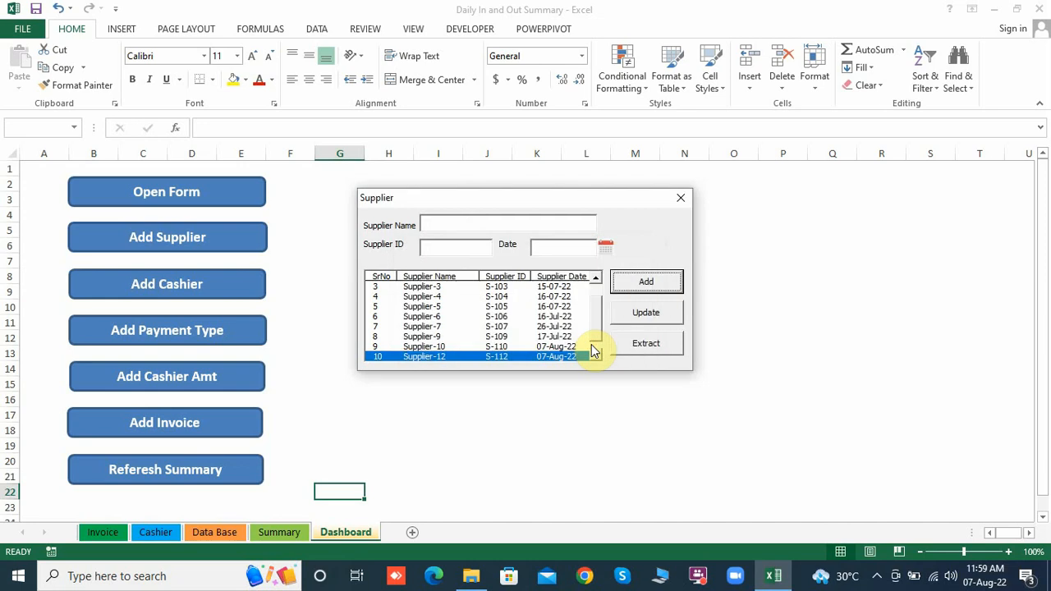
pyautogui.click(680, 201)
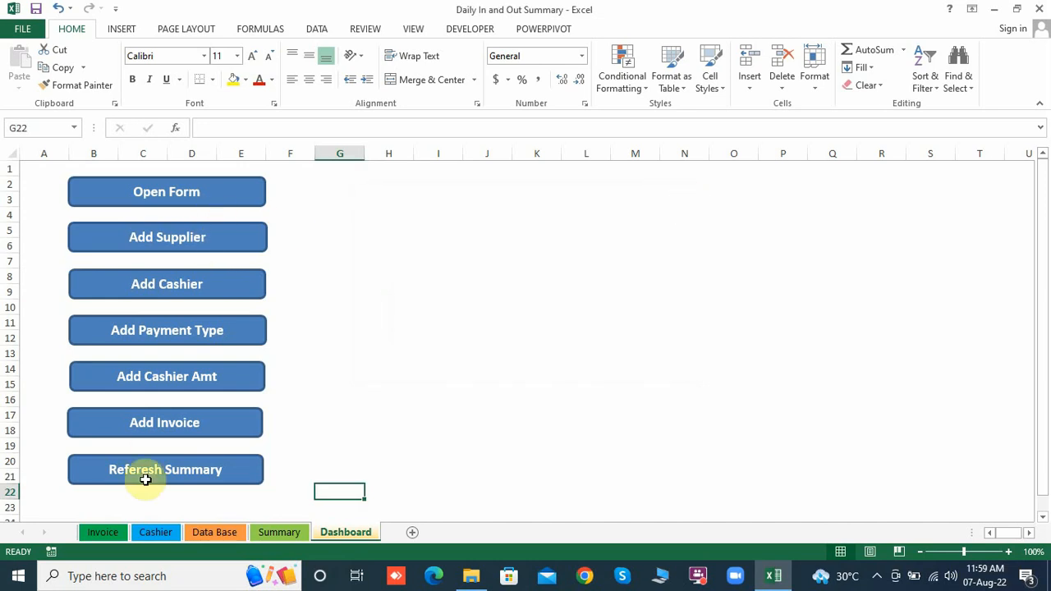
# Step: Open the Add Invoice form and check its supplier name choices for Supplier-13
pyautogui.click(189, 418)
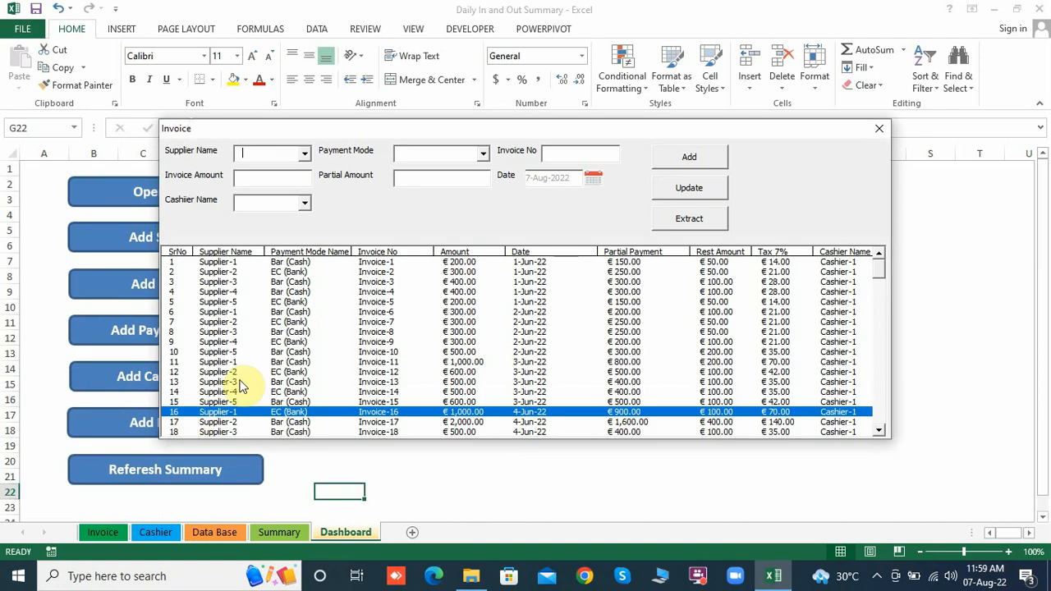
pyautogui.click(305, 155)
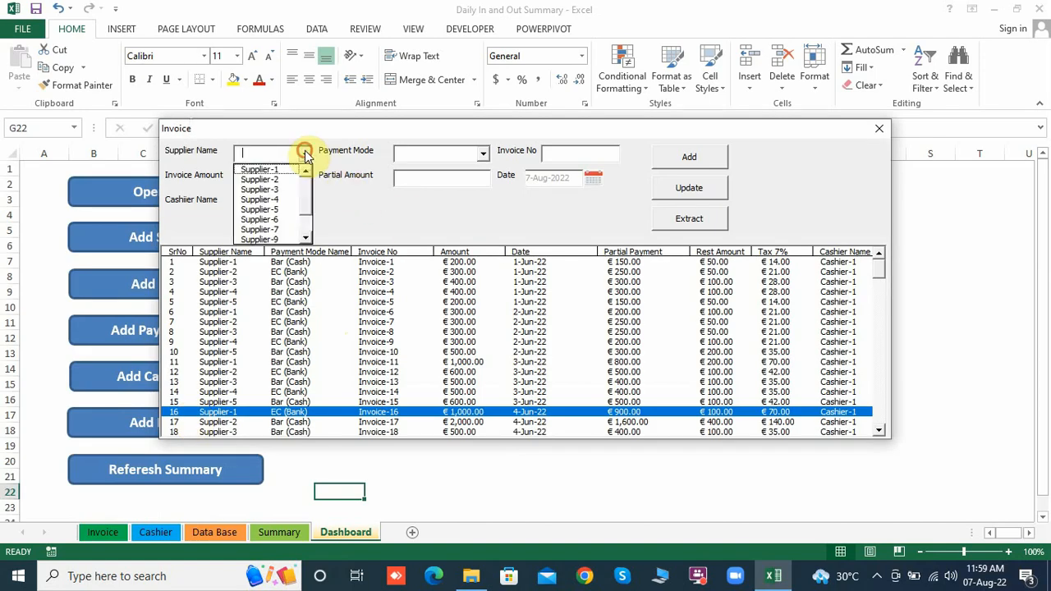
pyautogui.scroll(-1, 306, 234)
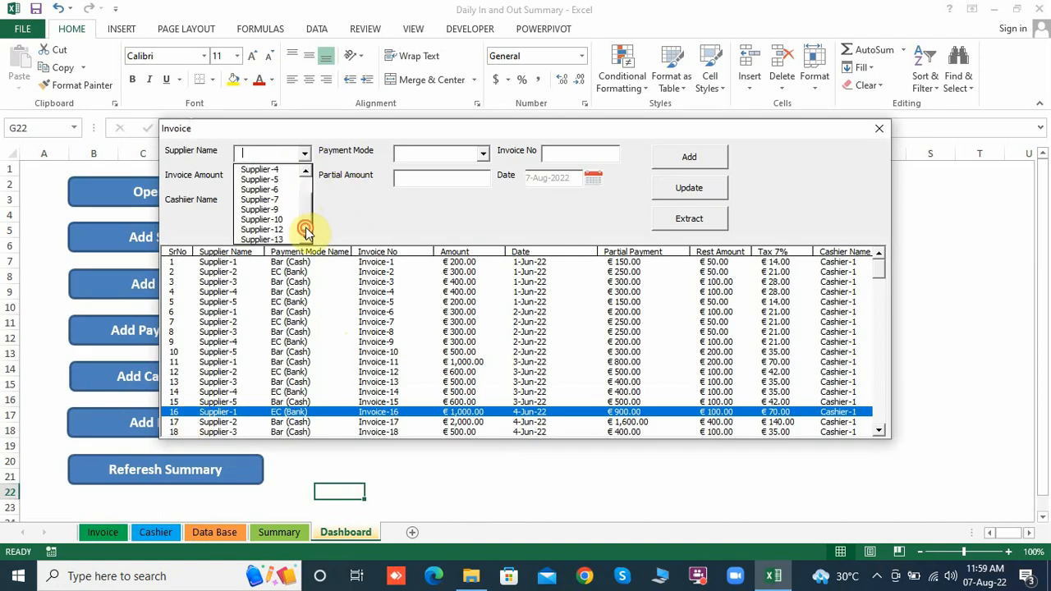
pyautogui.click(338, 284)
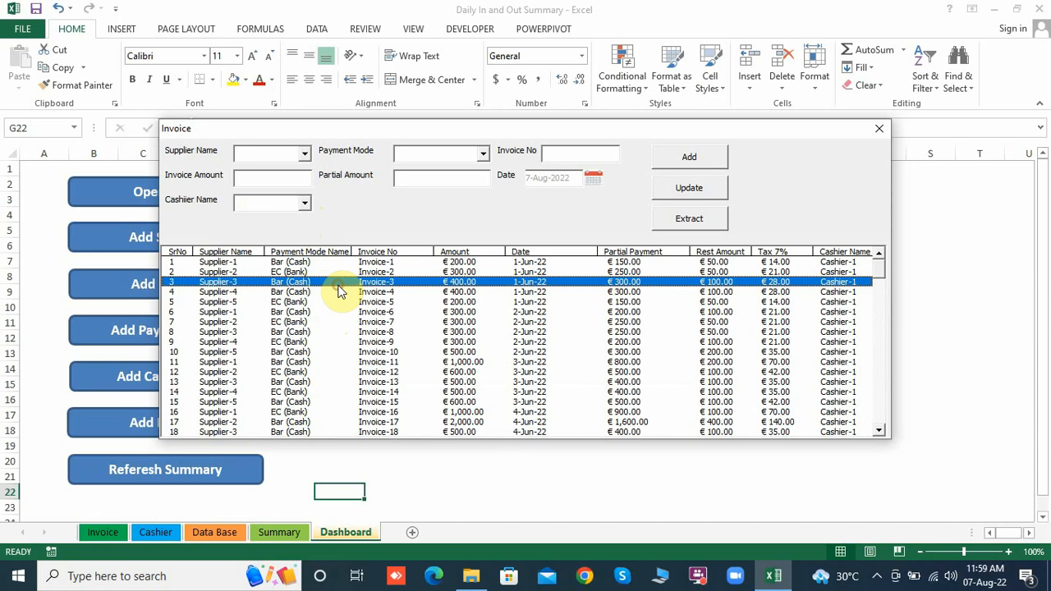
# Step: Load invoice record 17 into the form and set the supplier name to Supplier-13 with payment mode Bar (Cash)
pyautogui.doubleClick(362, 423)
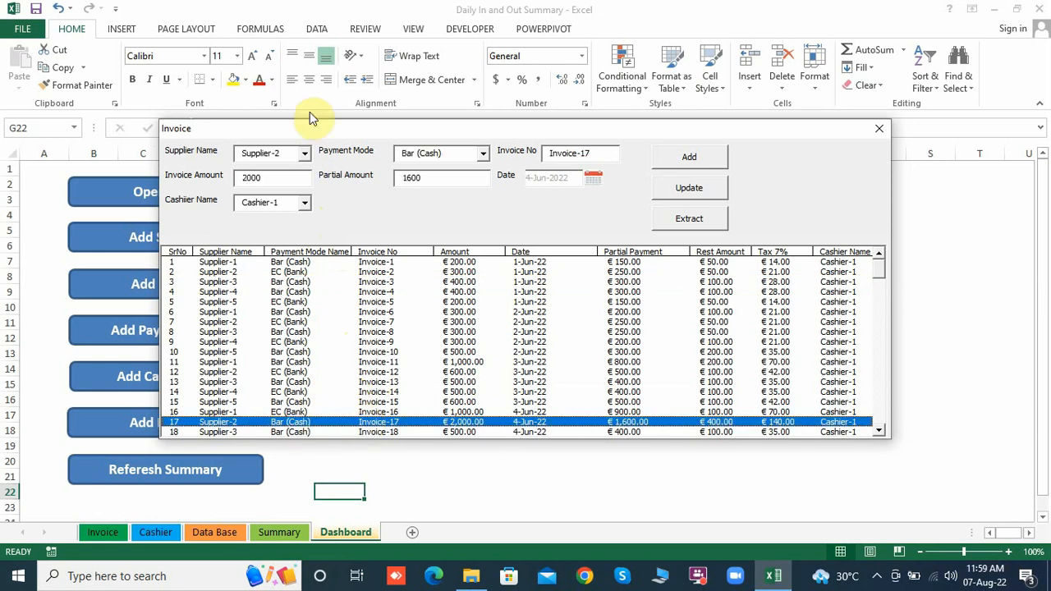
pyautogui.click(305, 156)
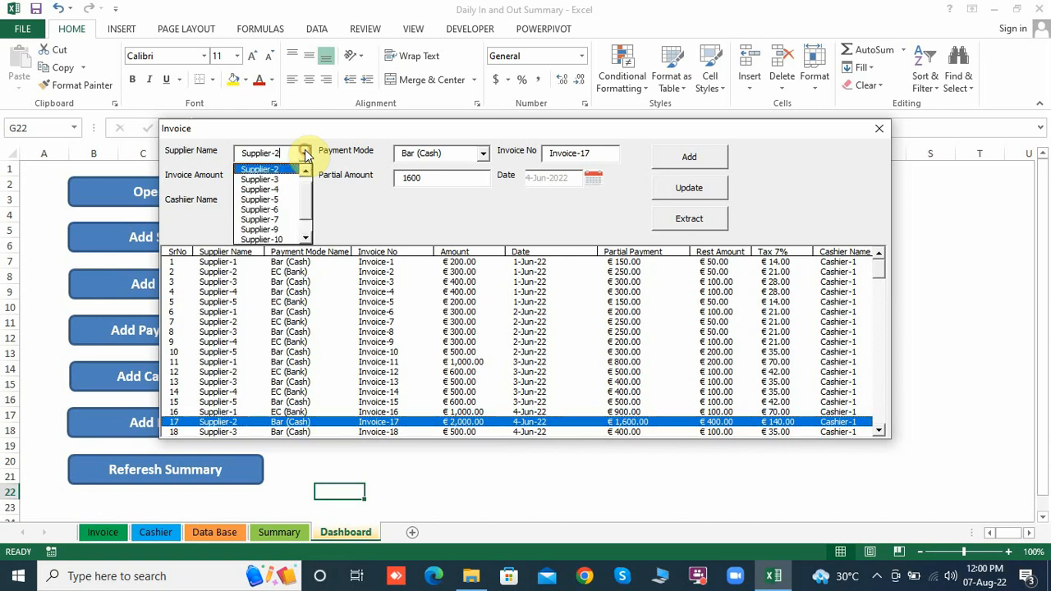
pyautogui.click(307, 240)
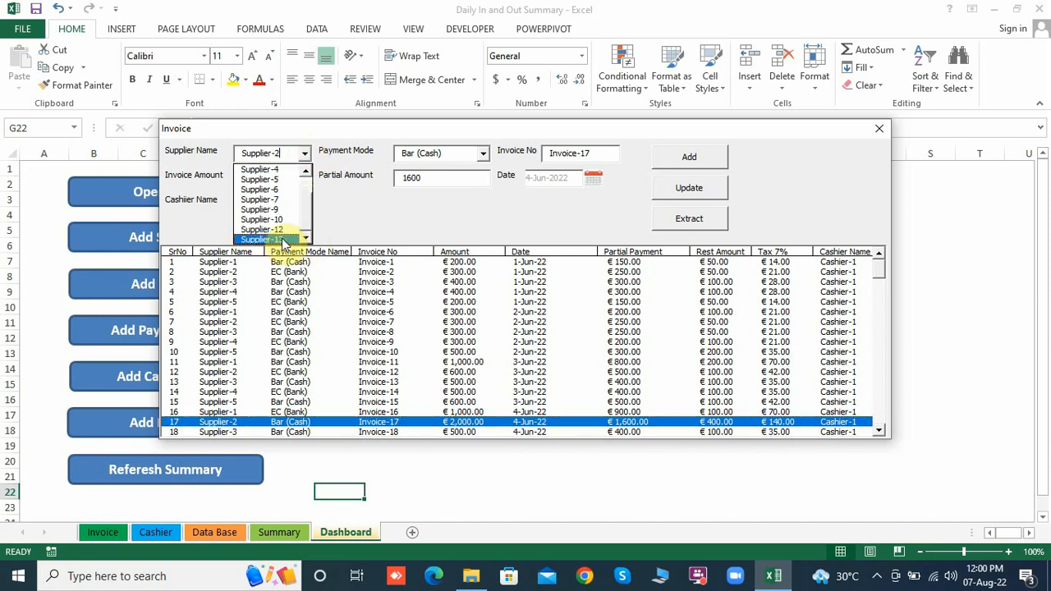
pyautogui.click(279, 239)
pyautogui.click(482, 153)
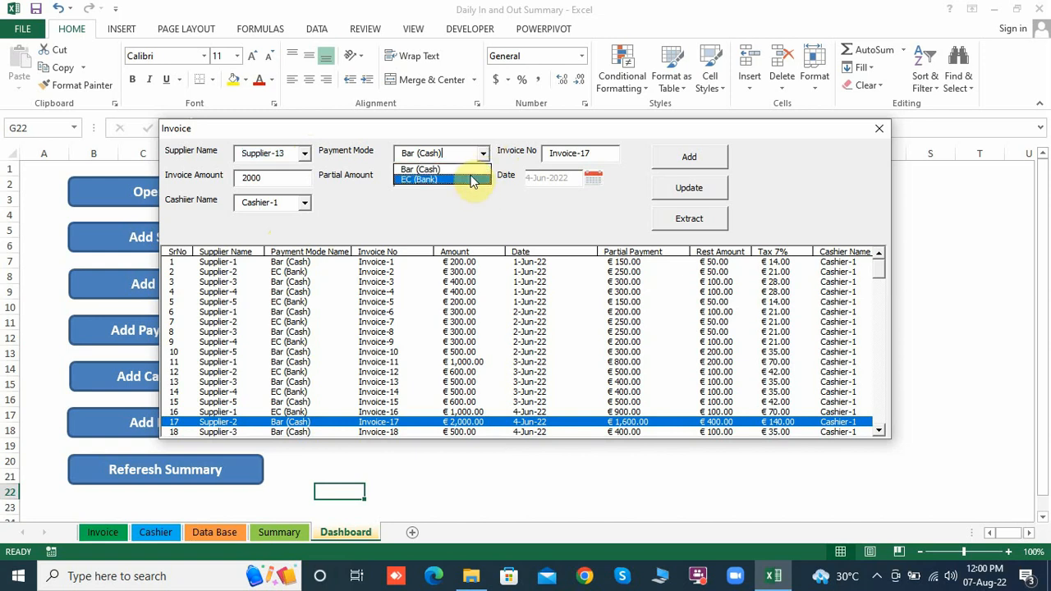
pyautogui.click(411, 169)
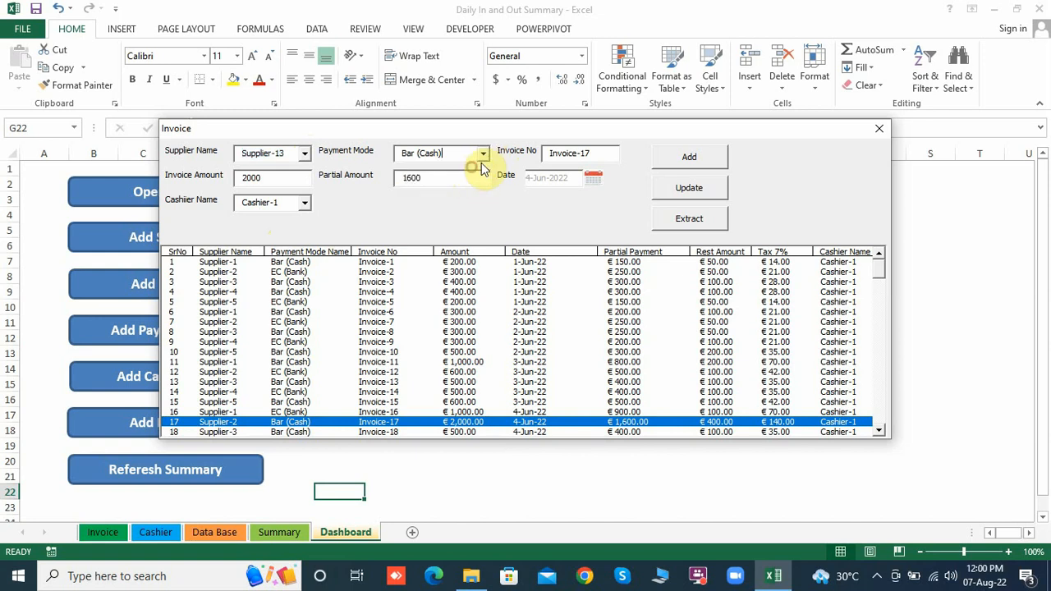
# Step: Set the invoice number to Invoice-18 and try to add the record with the invalid invoice amount 2000df
pyautogui.click(609, 147)
pyautogui.press('BackSpace')
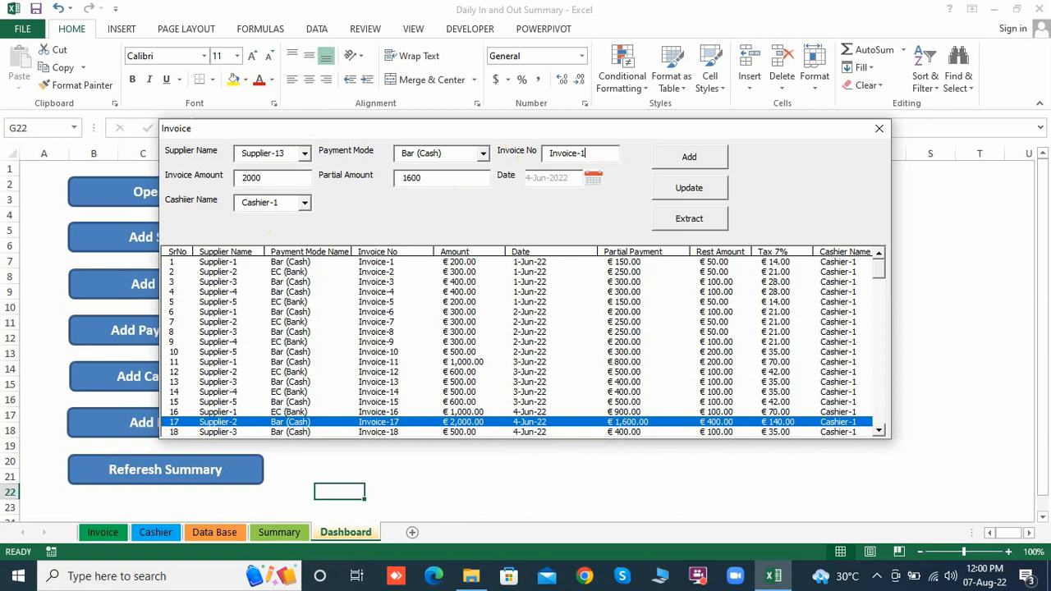
pyautogui.click(289, 179)
pyautogui.click(694, 167)
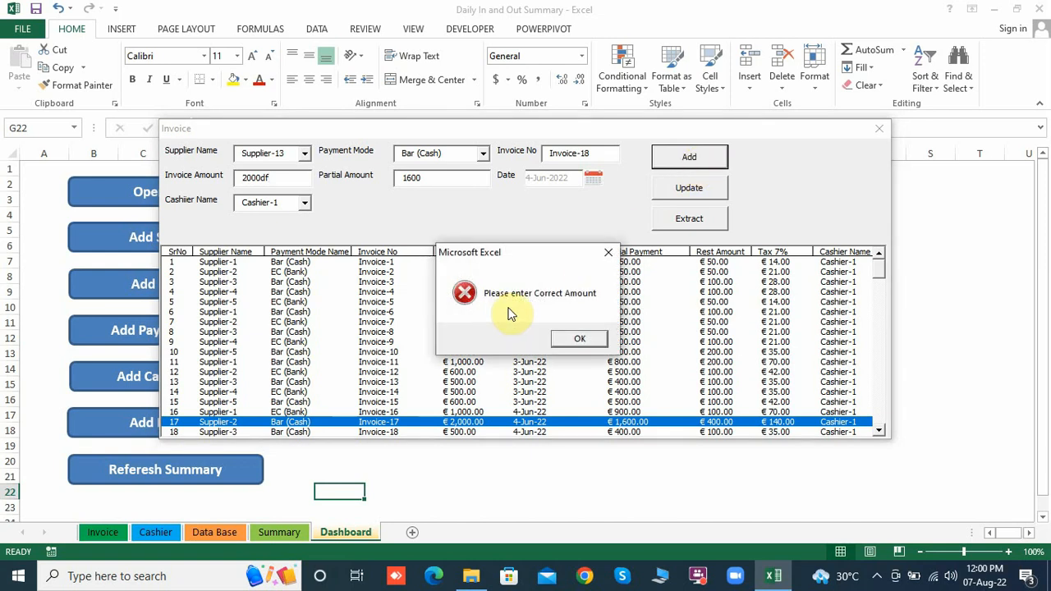
pyautogui.click(576, 339)
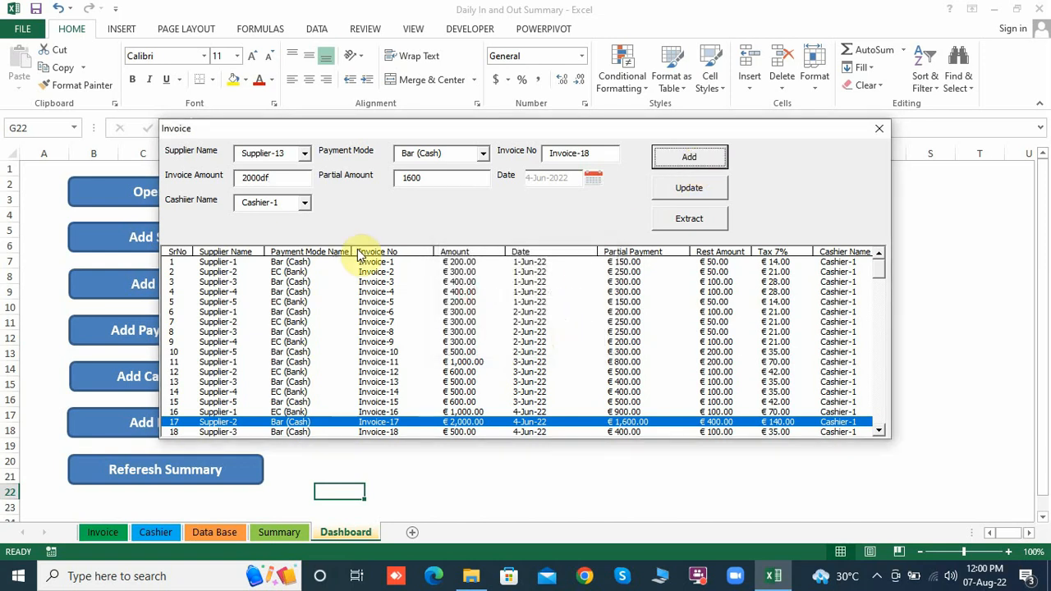
# Step: Correct the invoice amount to 2000 and try to add the record with the invalid partial amount 16.0.0
pyautogui.click(278, 176)
pyautogui.press('BackSpace')
pyautogui.press('BackSpace')
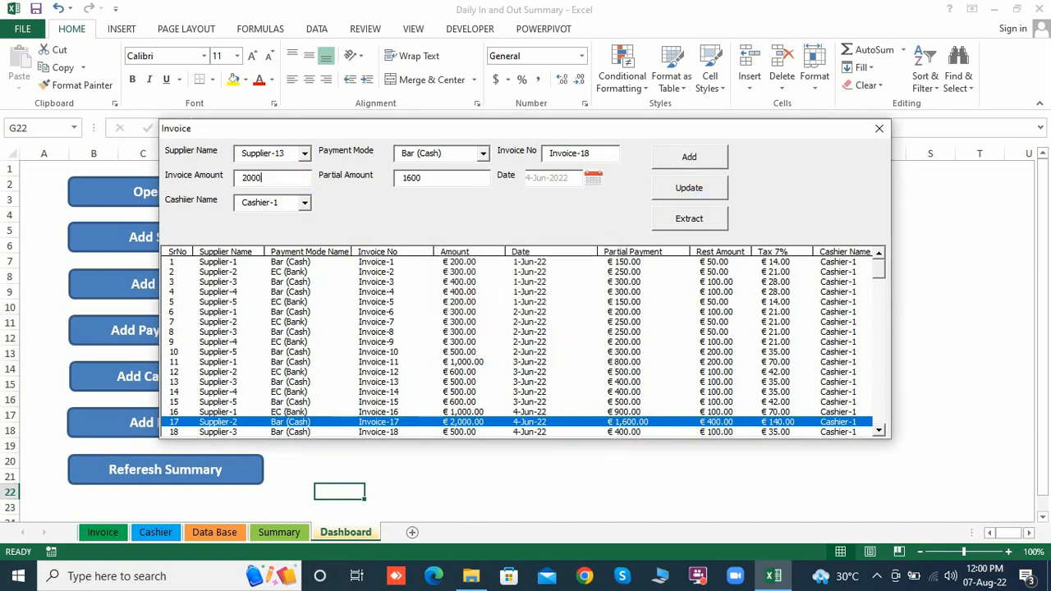
pyautogui.click(412, 176)
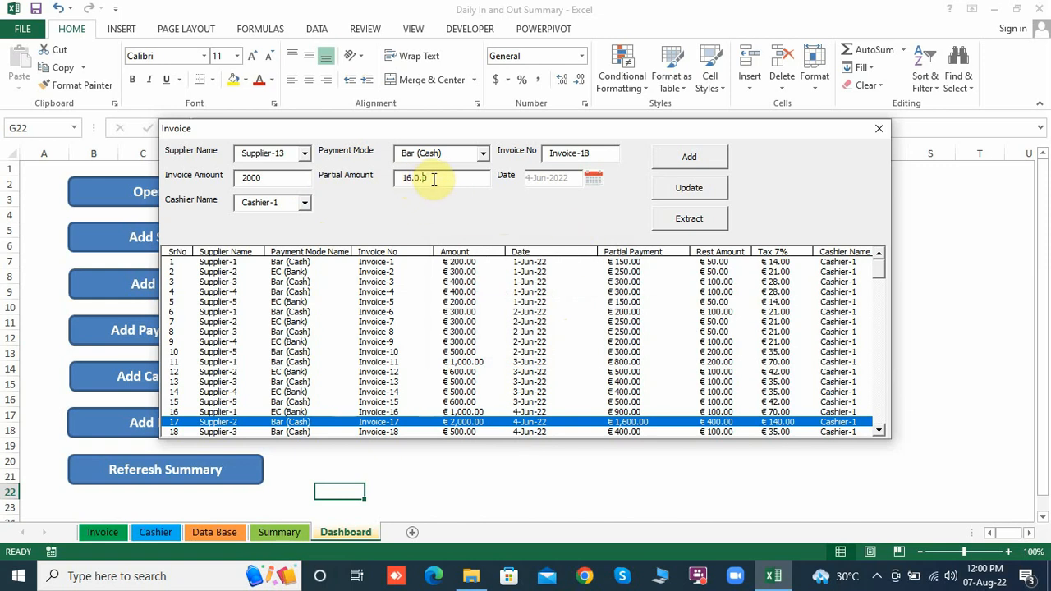
pyautogui.click(694, 159)
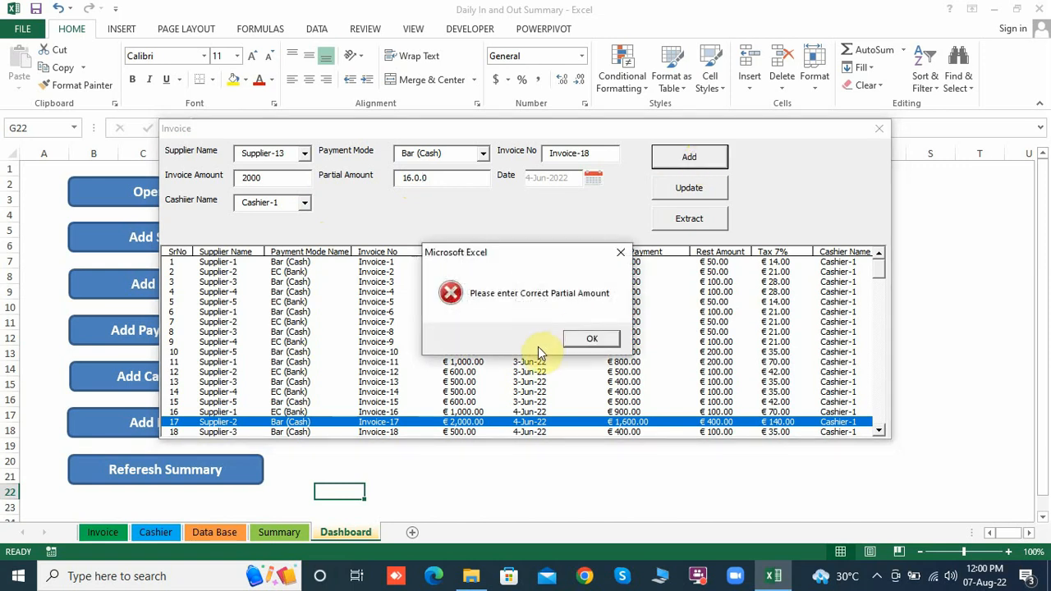
pyautogui.click(588, 340)
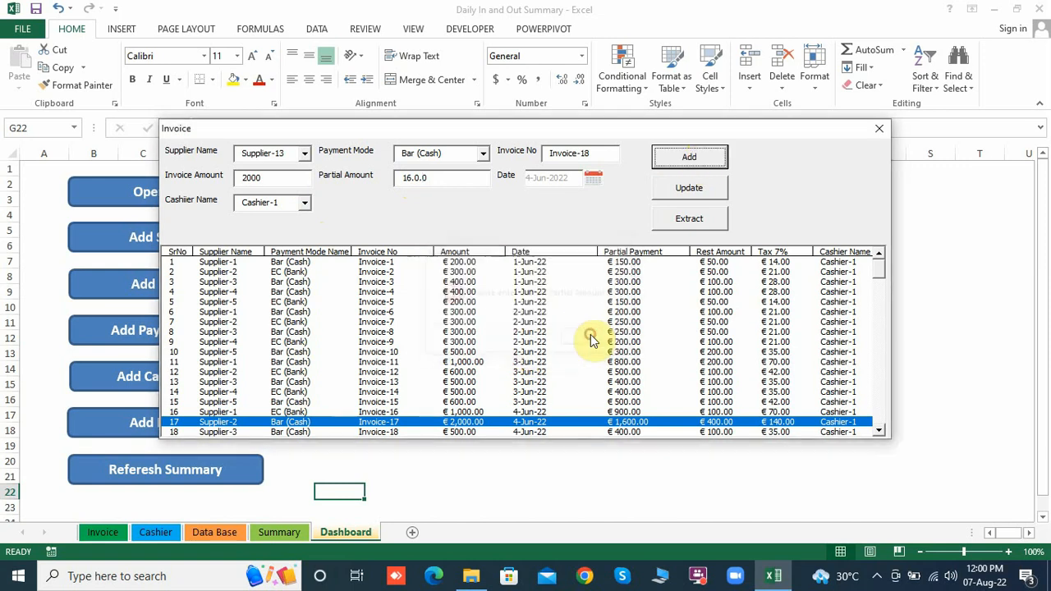
# Step: Correct the partial amount to 1600.0 and add the invoice record for Supplier-13
pyautogui.click(443, 178)
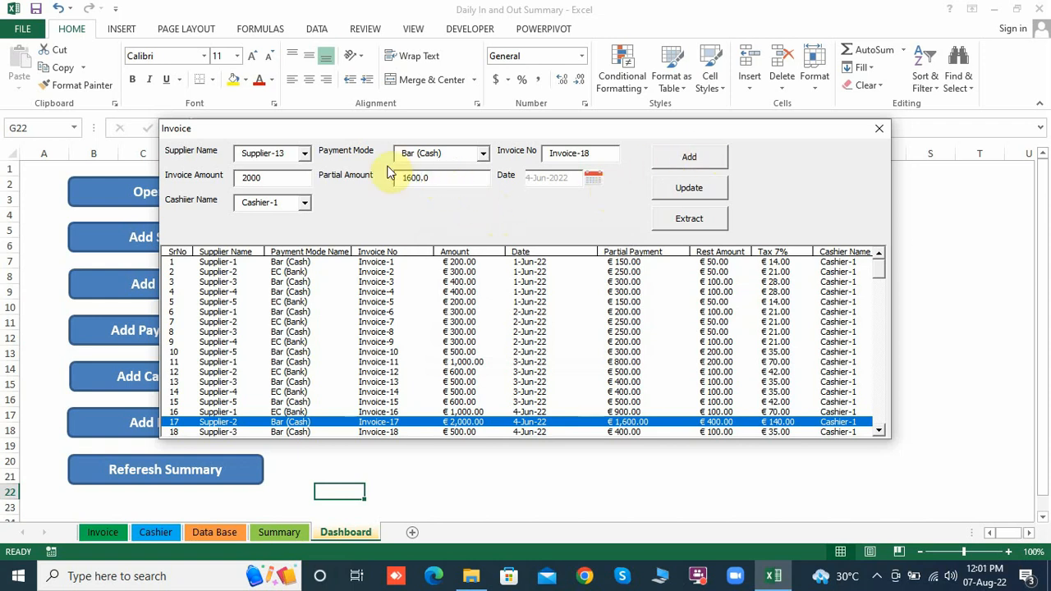
pyautogui.click(415, 177)
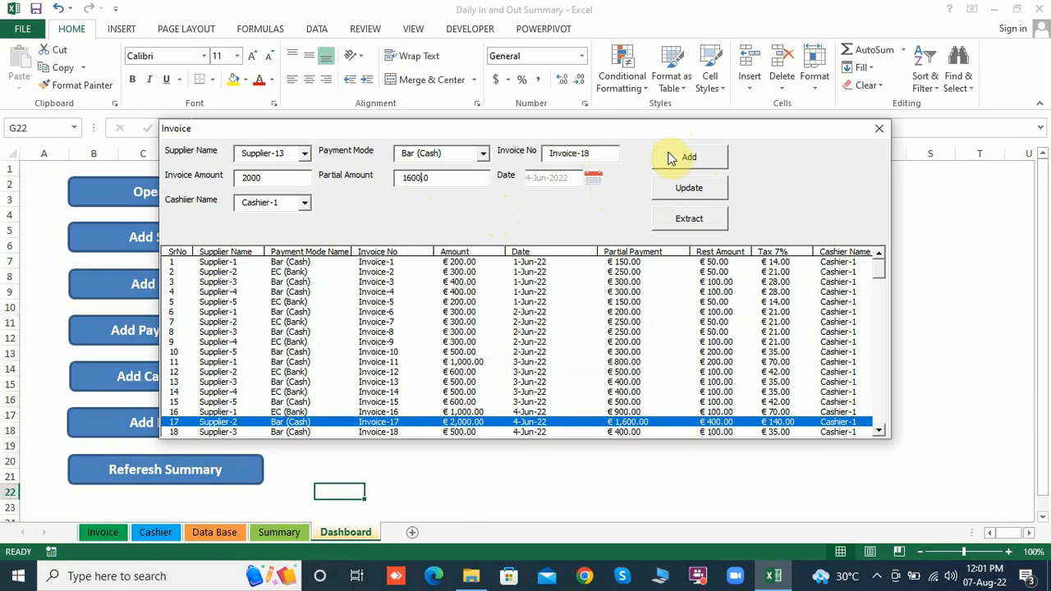
pyautogui.click(669, 156)
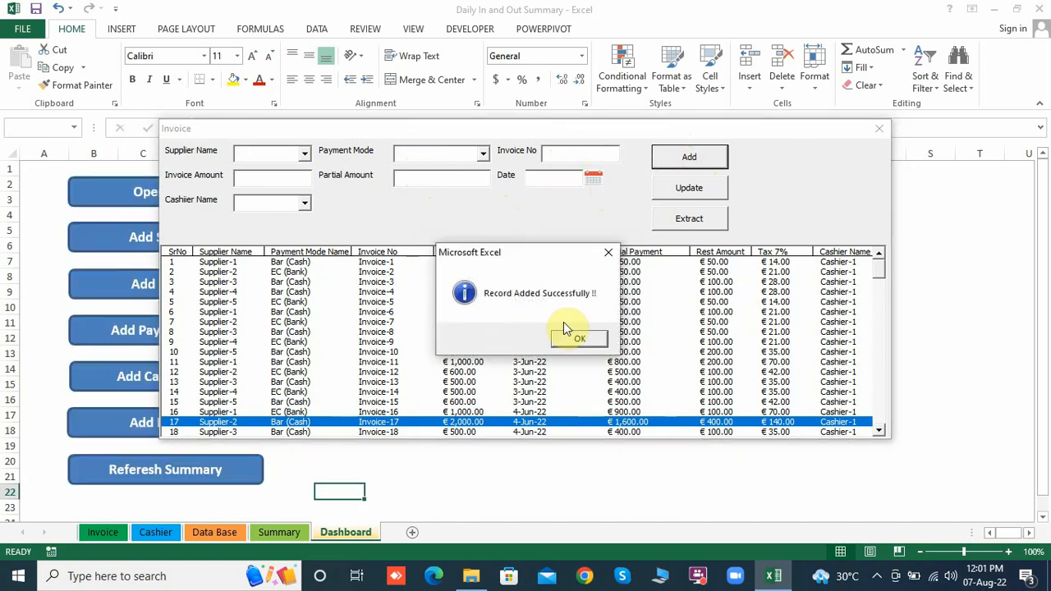
pyautogui.click(577, 339)
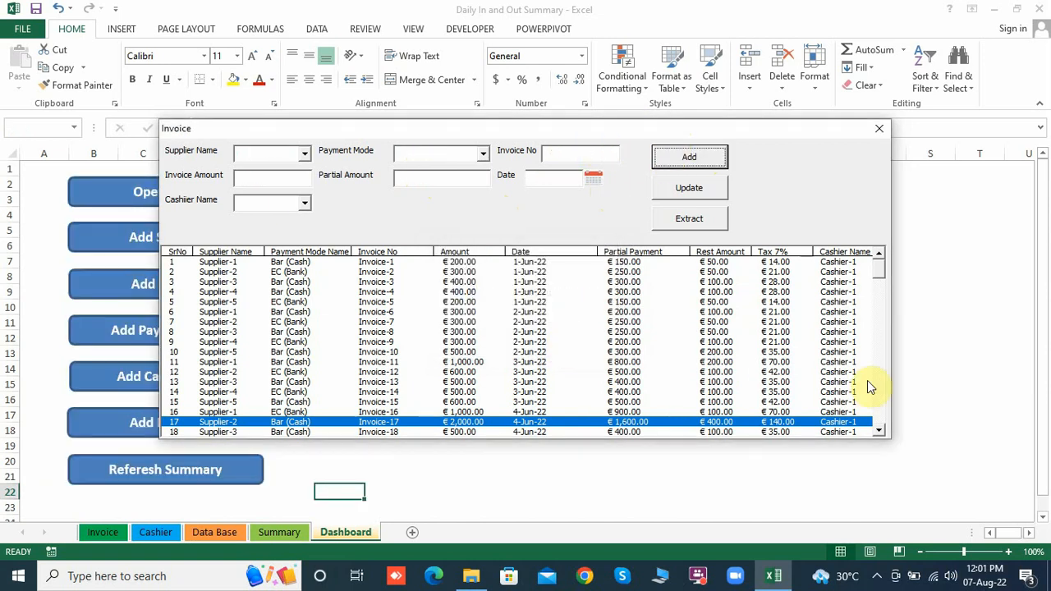
# Step: Check the newly added record 151 at the end of the form's invoice list and close the form
pyautogui.click(881, 425)
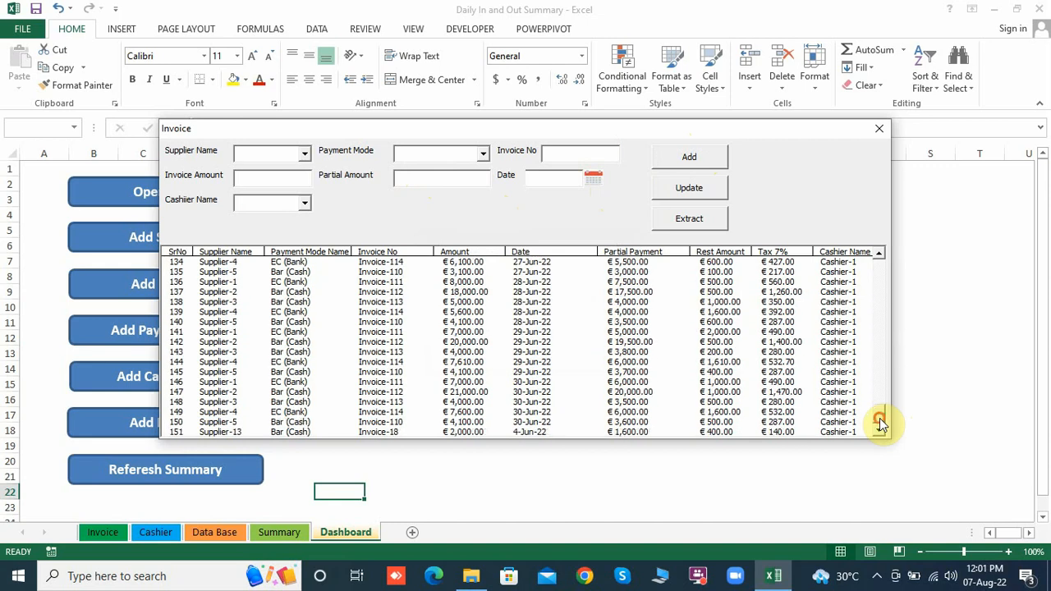
pyautogui.click(596, 432)
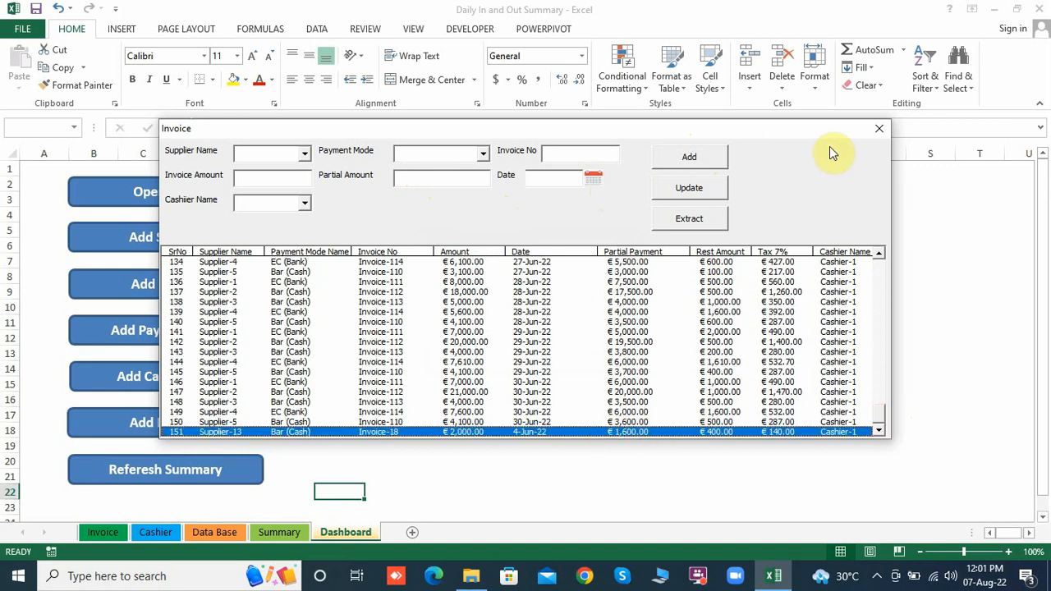
pyautogui.click(877, 129)
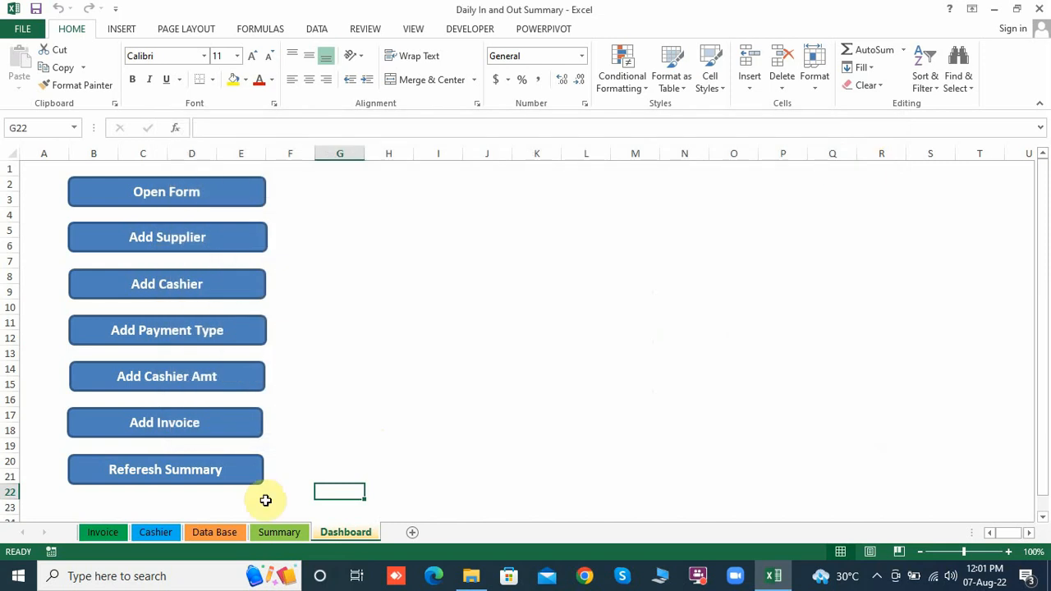
# Step: Examine the new Supplier-13 record in row 152 of the Invoice sheet, going through its columns past Month_Year and back
pyautogui.click(103, 533)
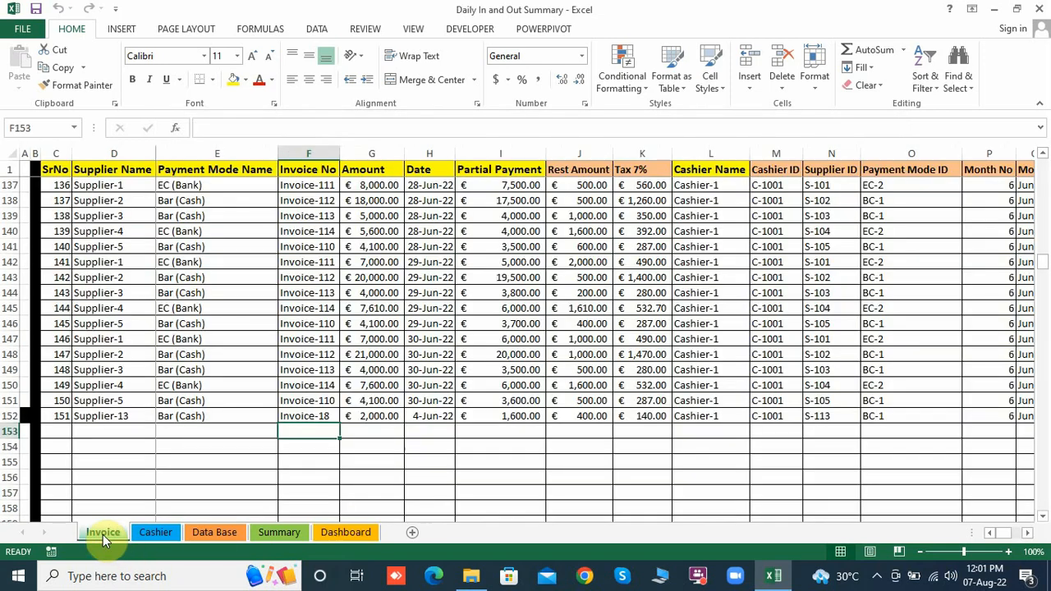
pyautogui.click(102, 433)
pyautogui.click(123, 416)
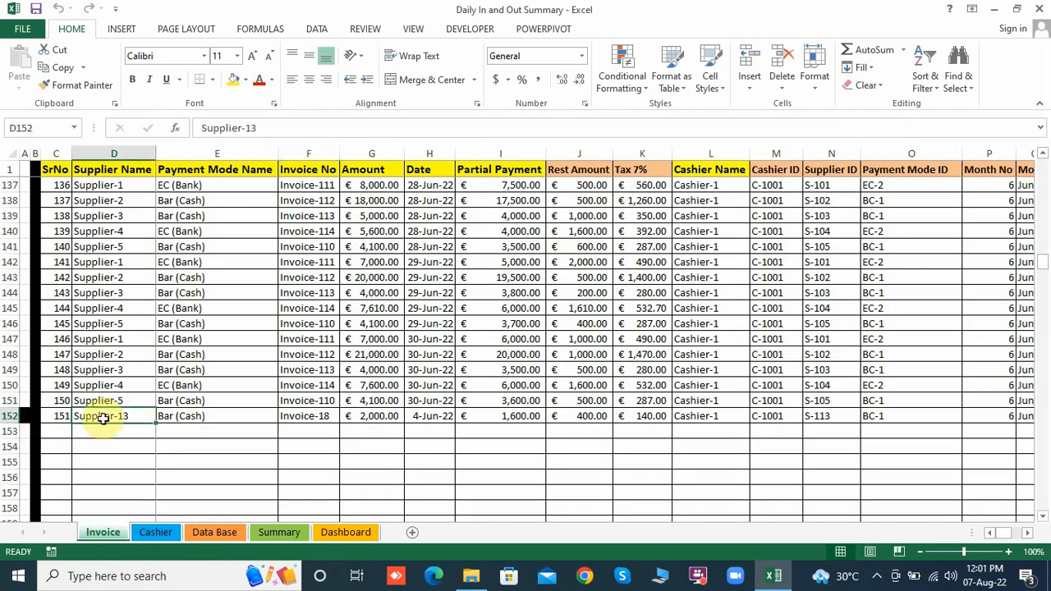
pyautogui.press('Right')
pyautogui.press('Right')
pyautogui.press('Right')
pyautogui.press('Right')
pyautogui.press('Right')
pyautogui.press('Right')
pyautogui.press('Right')
pyautogui.press('Right')
pyautogui.press('Right')
pyautogui.press('Right')
pyautogui.press('Right')
pyautogui.press('Right')
pyautogui.press('Right')
pyautogui.press('Right')
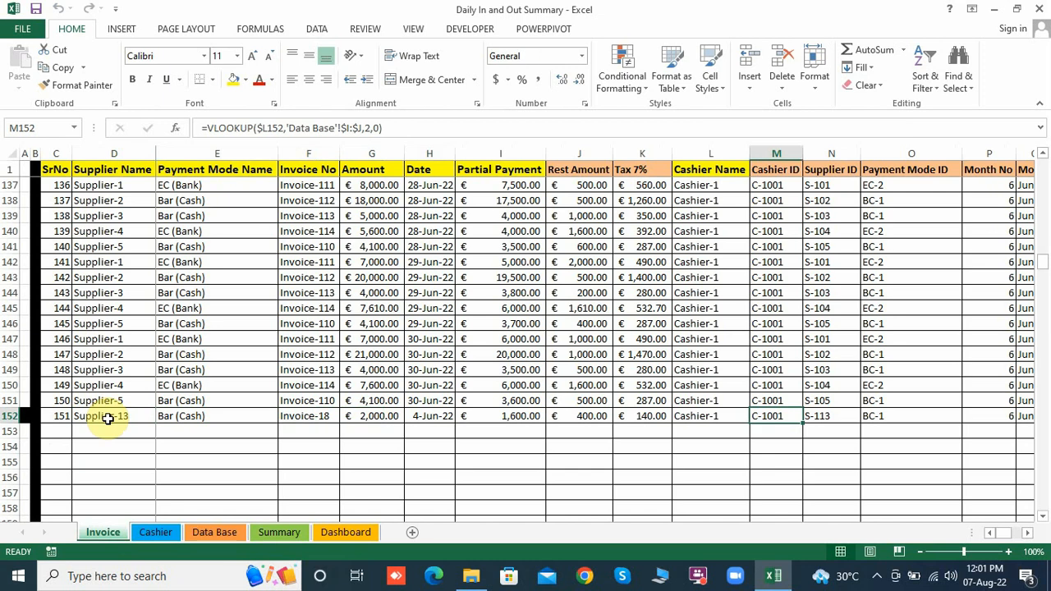
pyautogui.press('Right')
pyautogui.press('Right')
pyautogui.press('Right')
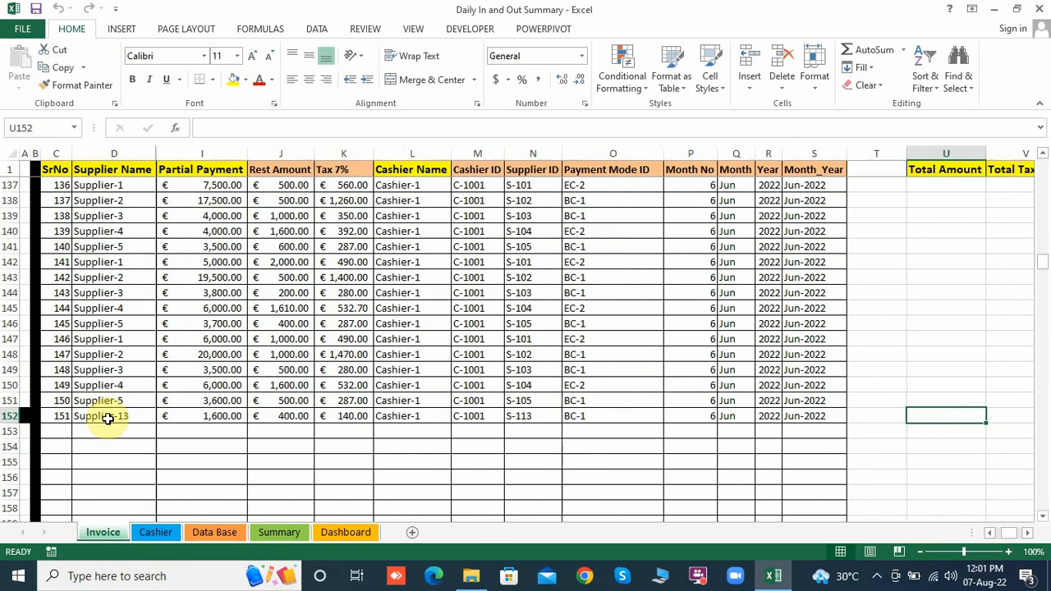
pyautogui.press('Left')
pyautogui.press('Left')
pyautogui.press('Left')
pyautogui.press('Left')
pyautogui.press('Left')
pyautogui.press('Left')
pyautogui.press('Left')
pyautogui.press('Left')
pyautogui.press('Left')
pyautogui.press('Left')
pyautogui.press('Left')
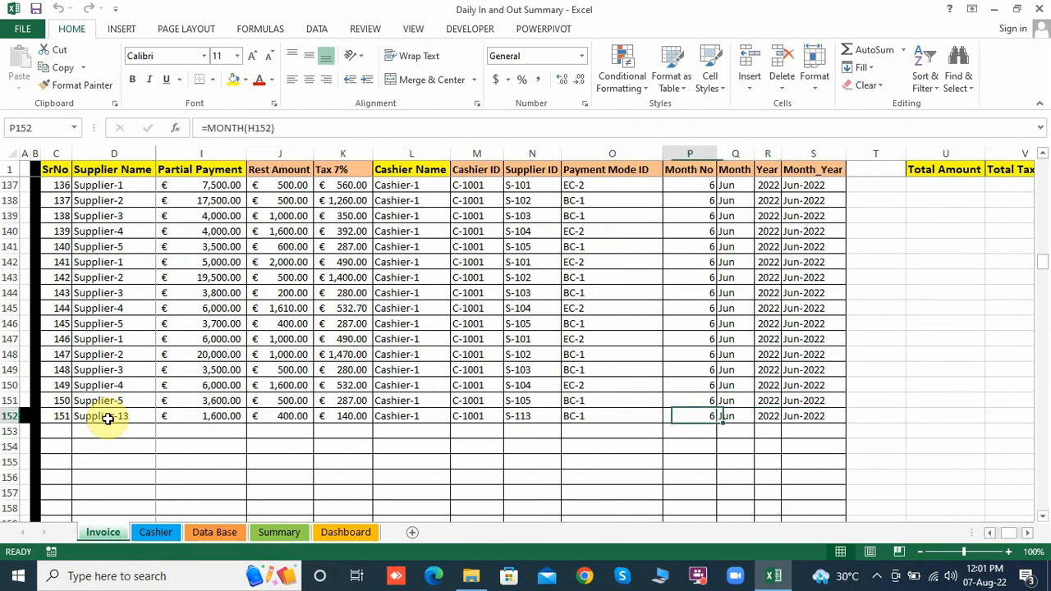
# Step: Examine the month, ID and lookup columns of record 151 in row 152, back to the start of the row
pyautogui.press('Left')
pyautogui.press('Right')
pyautogui.press('Right')
pyautogui.press('Right')
pyautogui.press('Right')
pyautogui.press('Right')
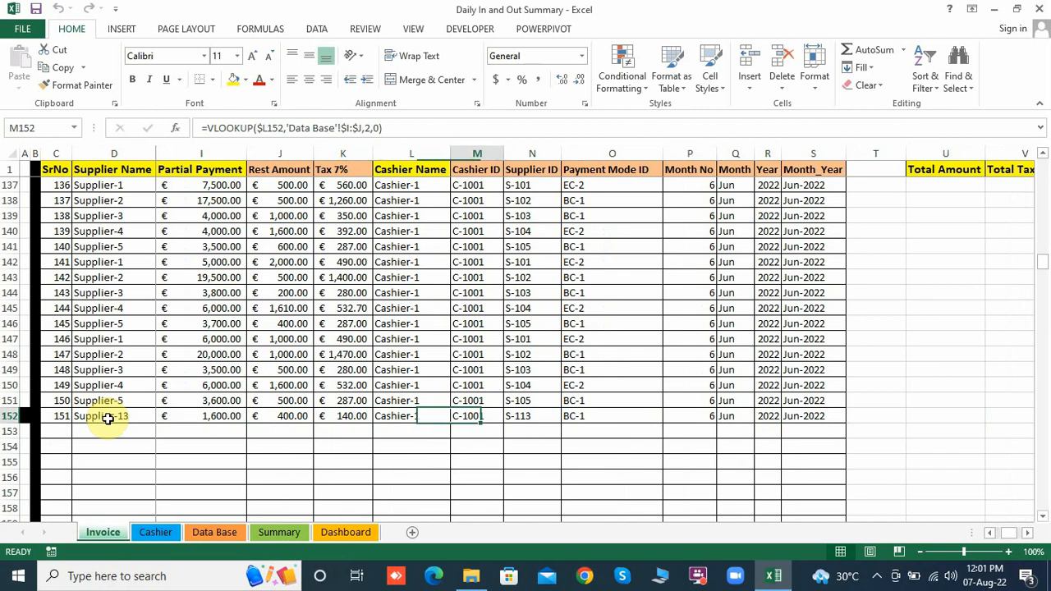
pyautogui.press('Left')
pyautogui.press('Left')
pyautogui.press('Left')
pyautogui.press('Left')
pyautogui.press('Left')
pyautogui.press('Left')
pyautogui.press('Left')
pyautogui.press('Left')
pyautogui.press('Left')
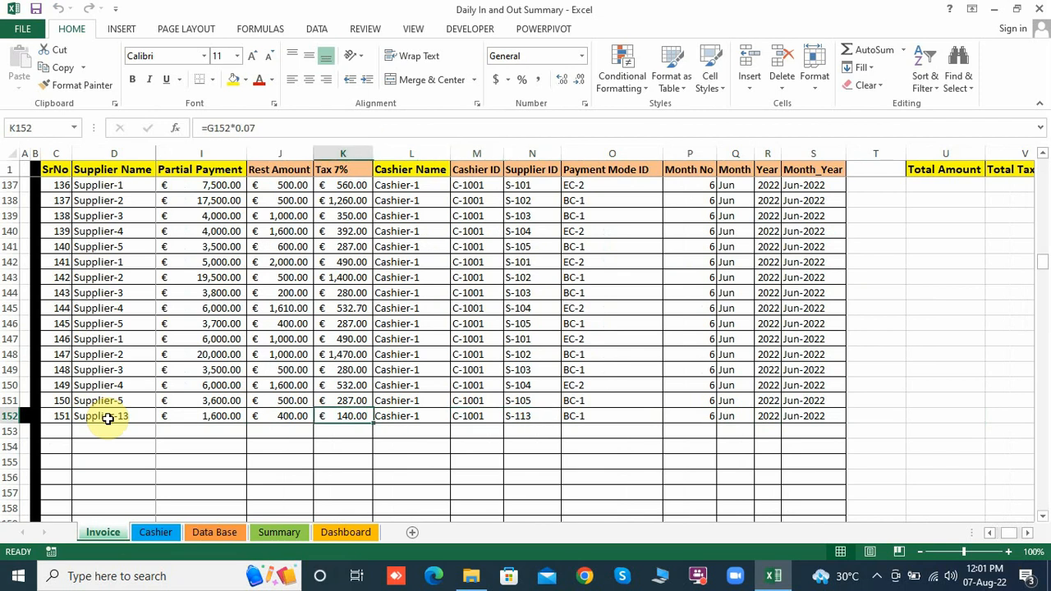
pyautogui.press('Left')
pyautogui.press('Left')
pyautogui.press('Left')
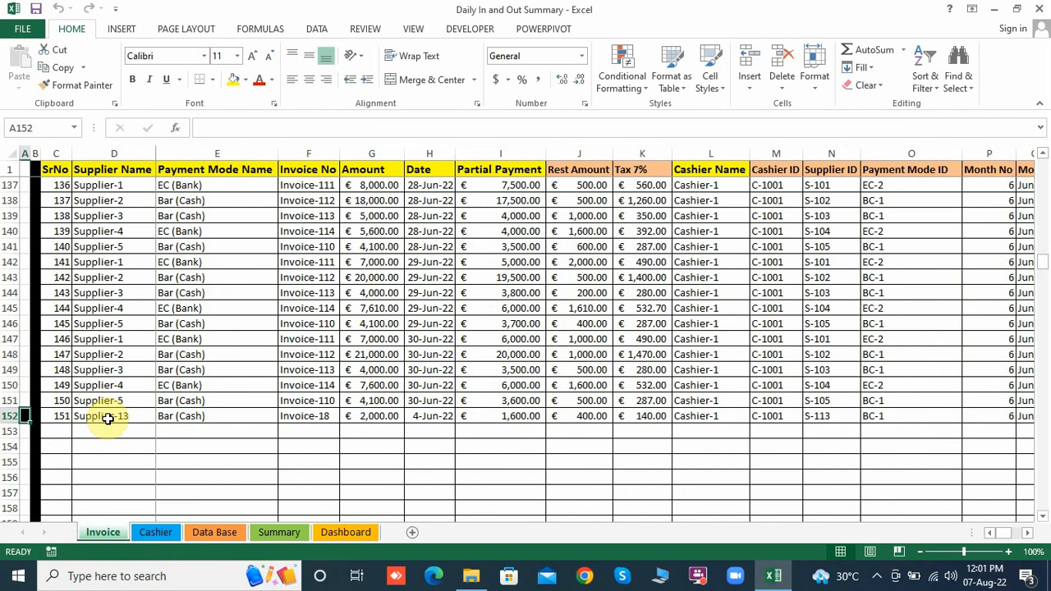
# Step: Inspect the Partial Payment, Rest Amount and Tax 7% cells of the Supplier-13 record in row 152
pyautogui.press('Right')
pyautogui.press('Right')
pyautogui.press('Right')
pyautogui.press('Right')
pyautogui.press('Right')
pyautogui.press('Right')
pyautogui.press('Right')
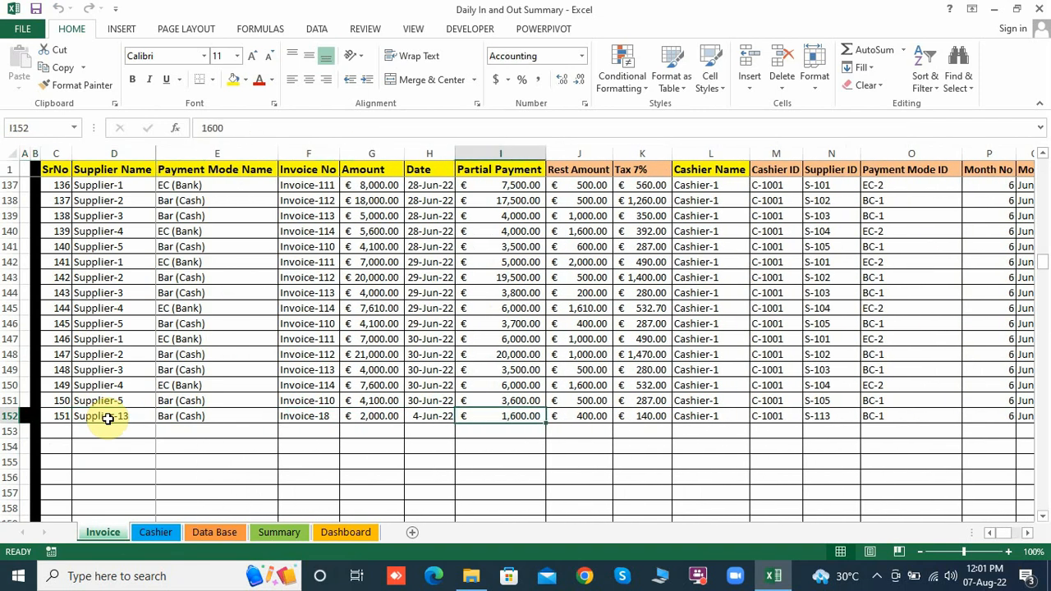
pyautogui.click(632, 413)
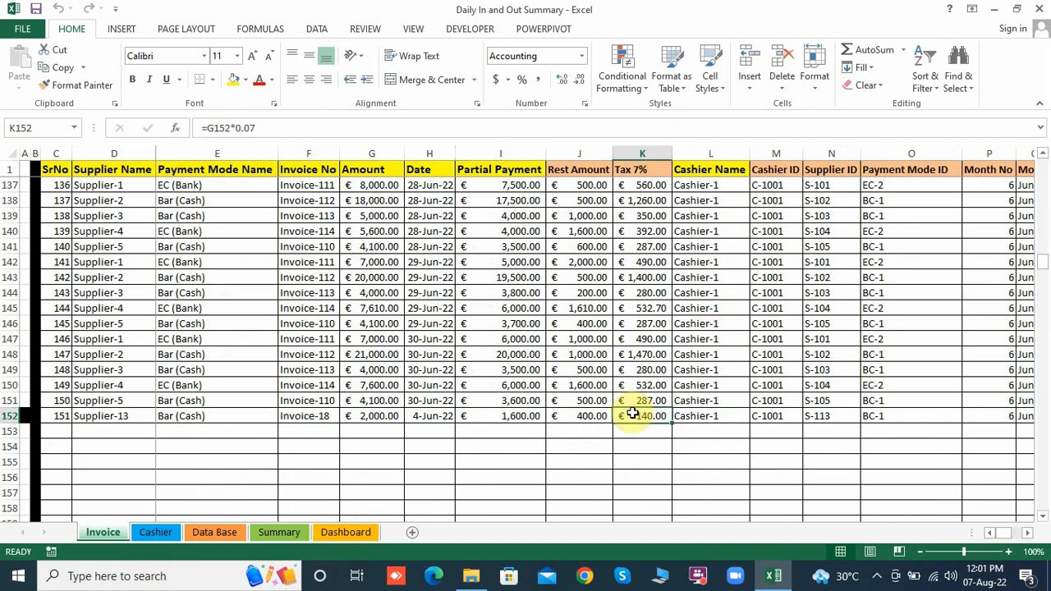
pyautogui.click(584, 413)
pyautogui.click(540, 416)
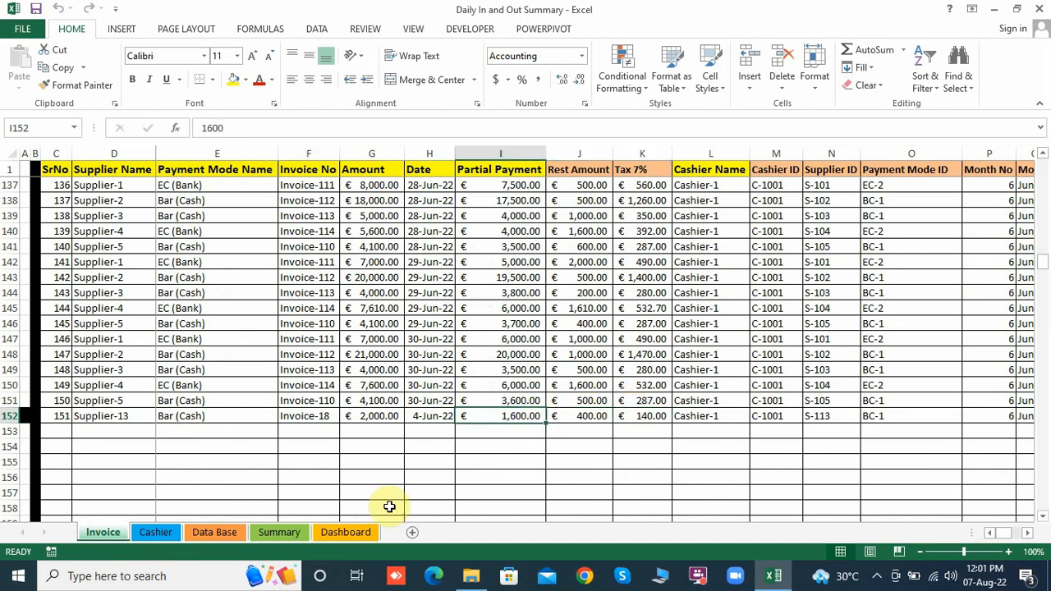
# Step: Open the Add Invoice form from the Dashboard and load record 151 for Supplier-13 from the end of the list
pyautogui.click(345, 532)
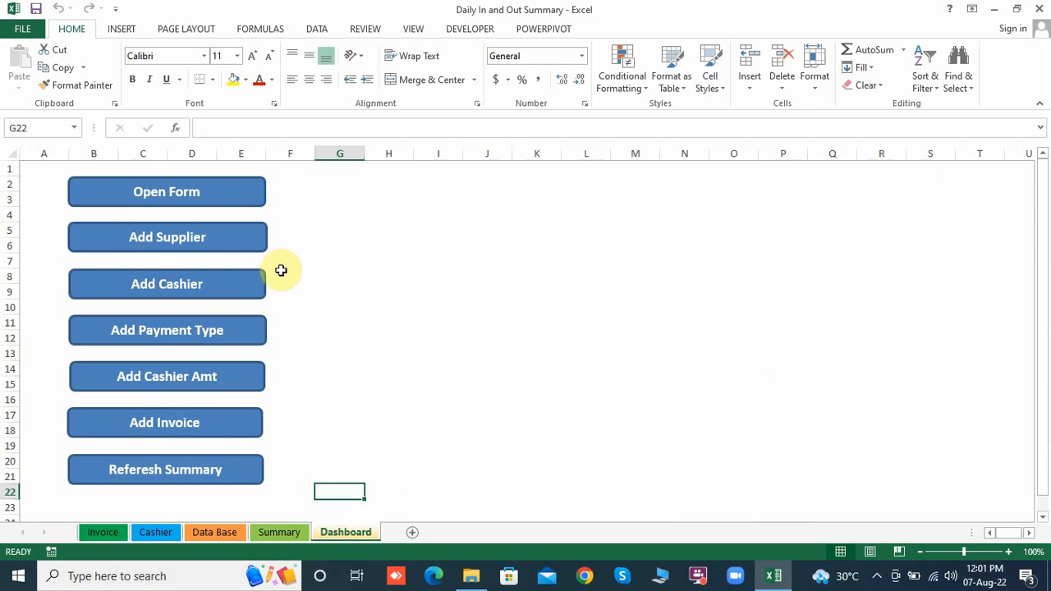
pyautogui.click(193, 436)
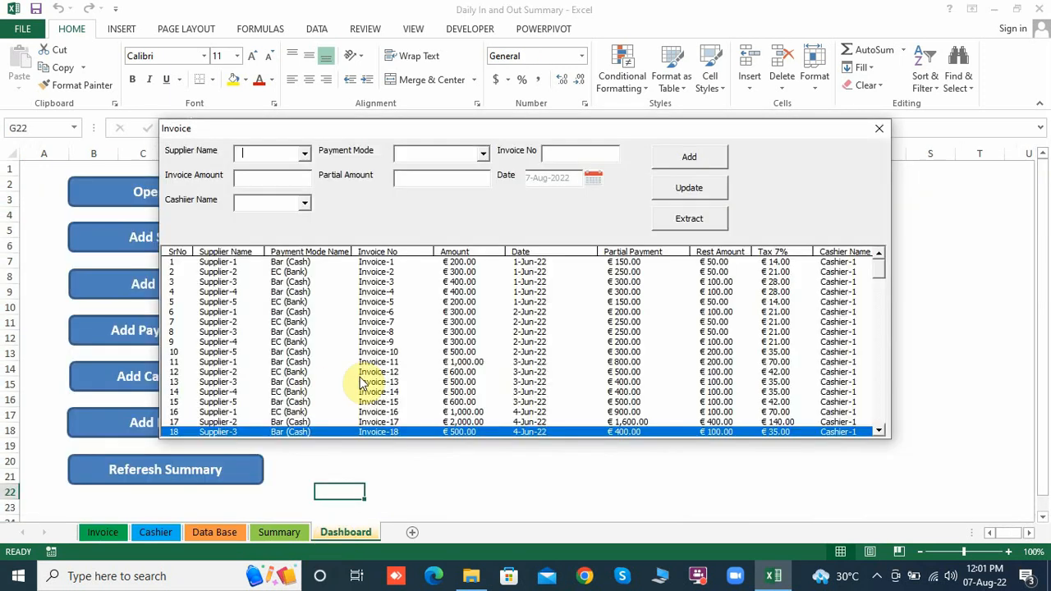
pyautogui.click(881, 396)
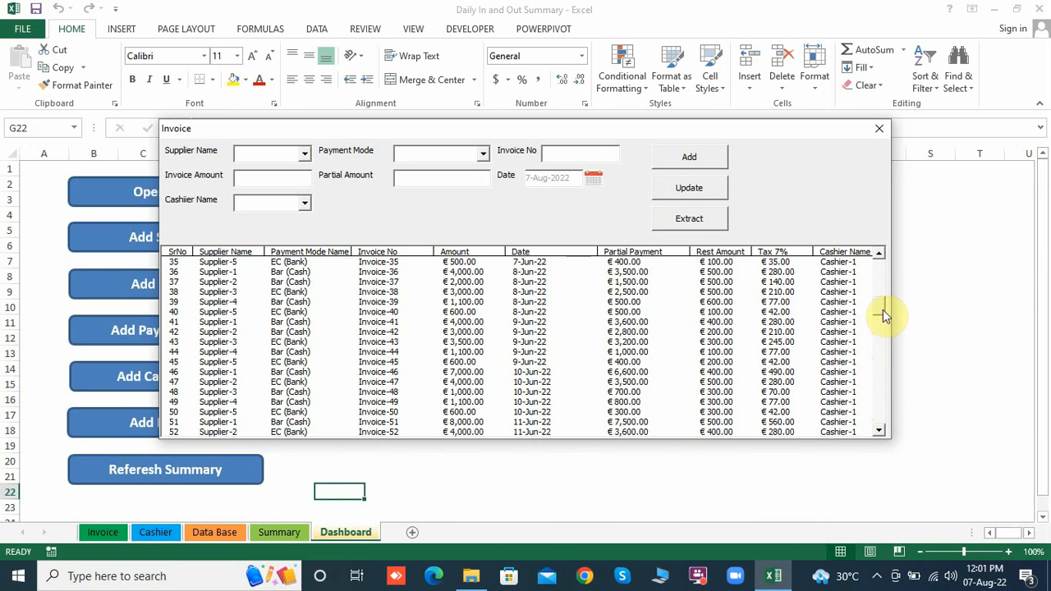
pyautogui.moveTo(884, 310); pyautogui.dragTo(884, 431)
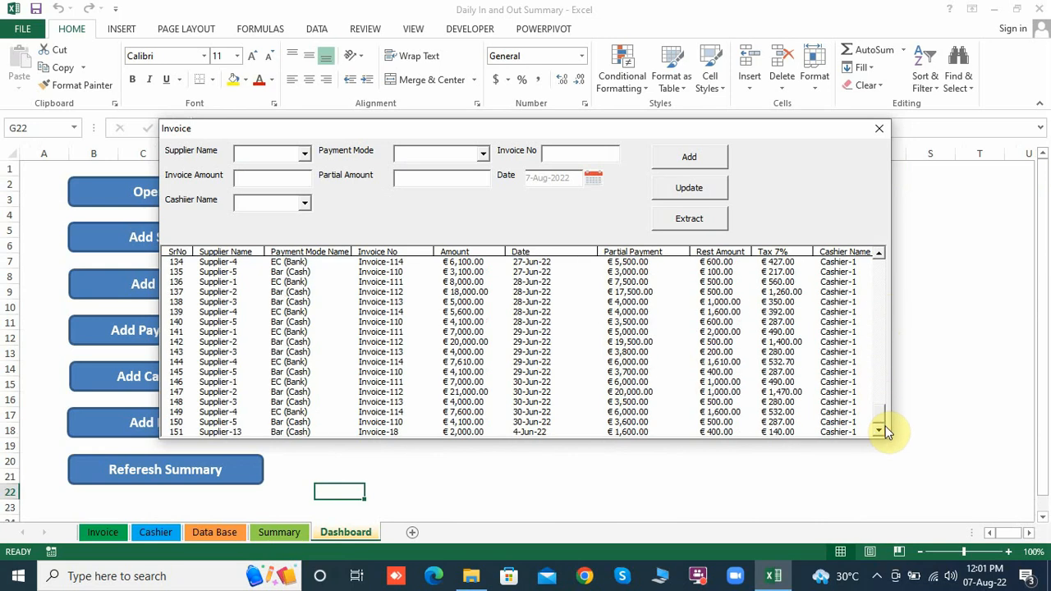
pyautogui.click(680, 433)
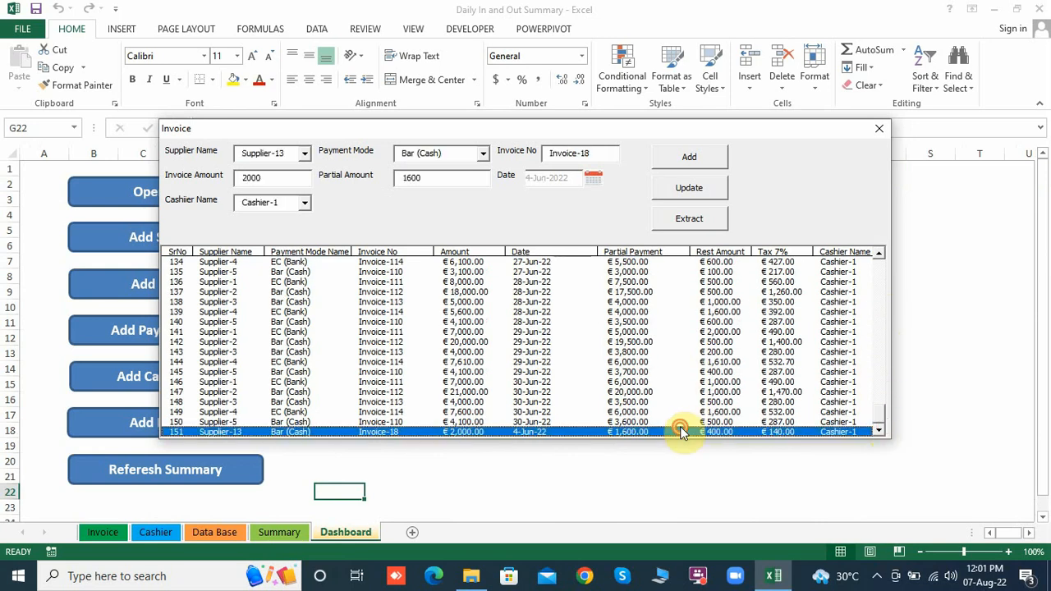
# Step: Set the partial amount of record 151 to 1500, update the record and close the form
pyautogui.click(411, 179)
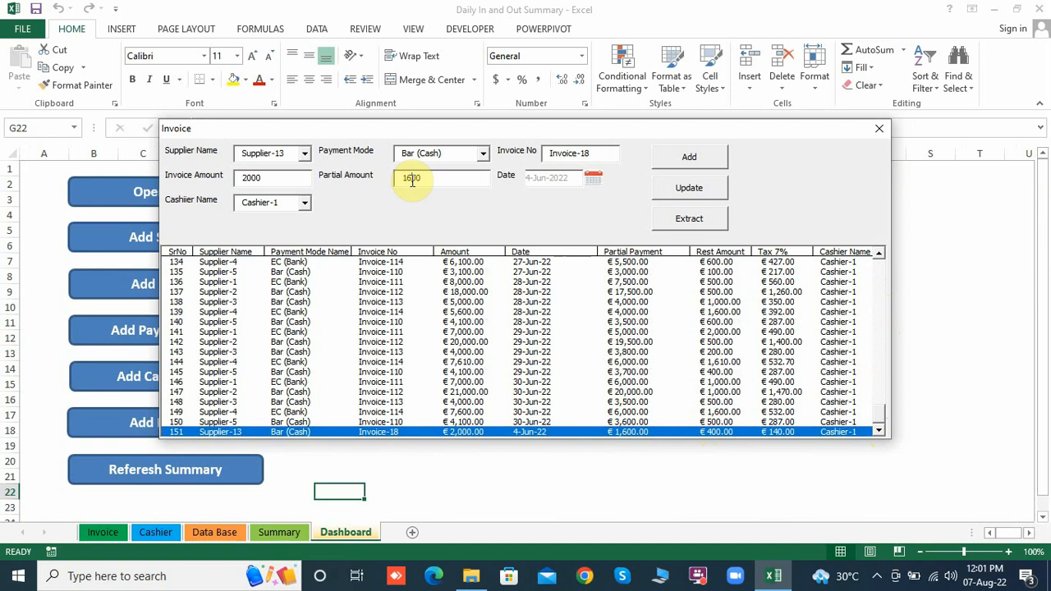
pyautogui.press('BackSpace')
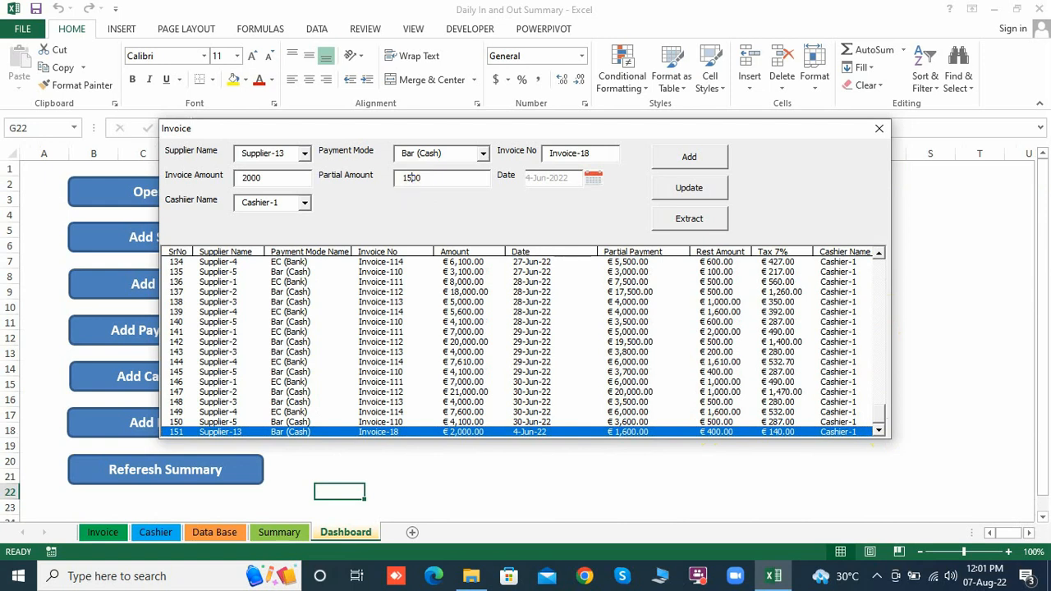
pyautogui.write('5')
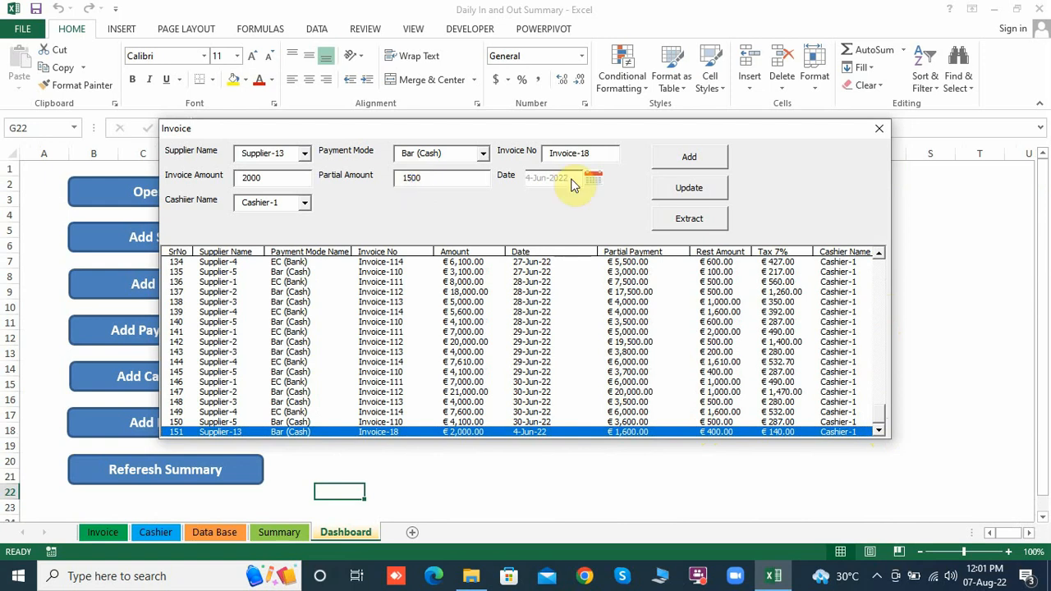
pyautogui.click(680, 195)
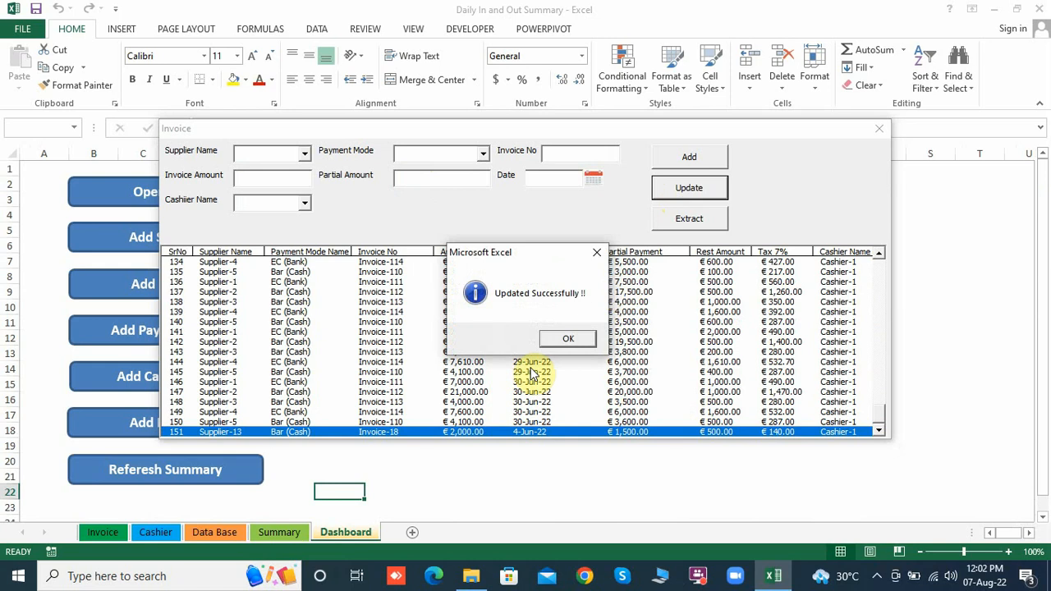
pyautogui.click(568, 338)
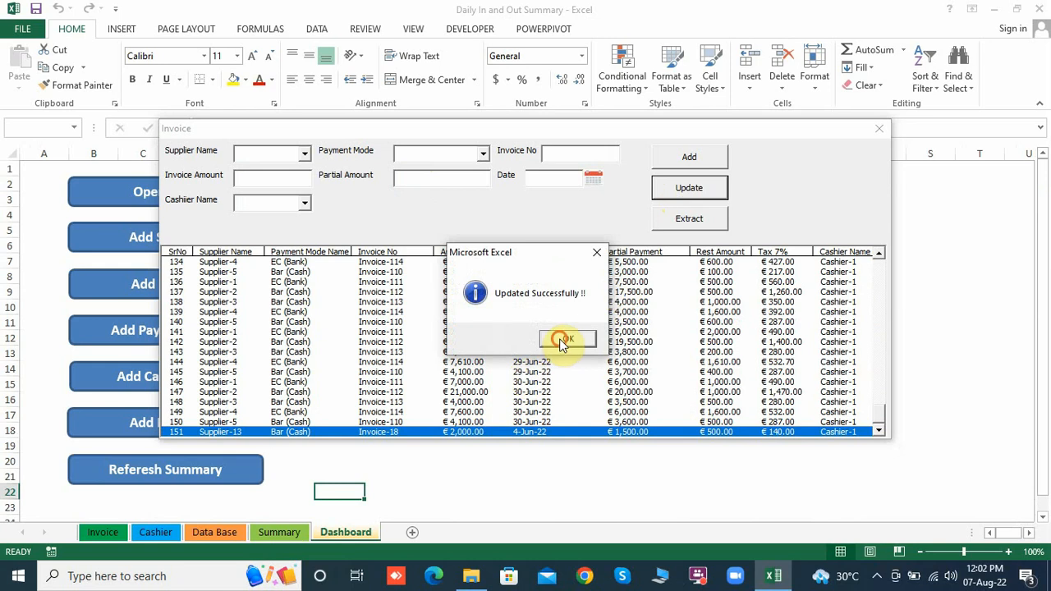
pyautogui.click(879, 128)
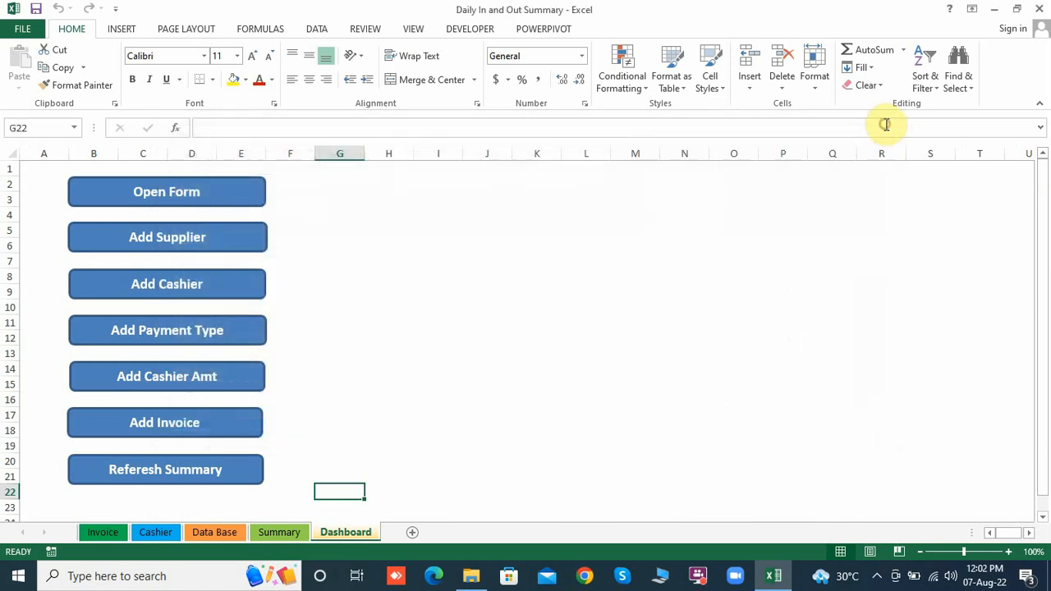
# Step: Check the updated Supplier-13 record on the Invoice sheet, from Partial Payment and Rest Amount across its remaining columns and back
pyautogui.click(110, 534)
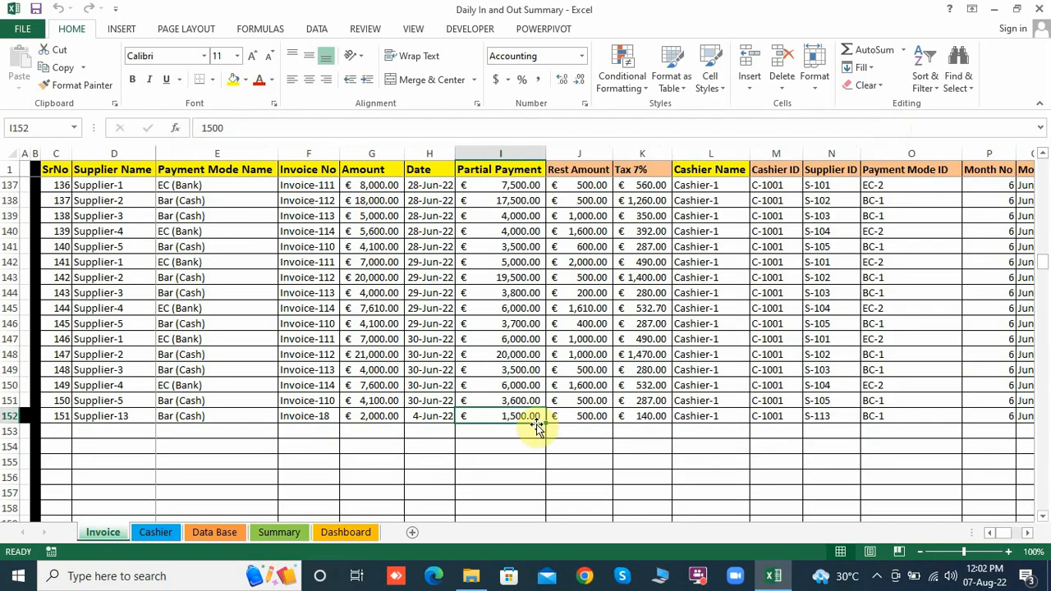
pyautogui.click(583, 418)
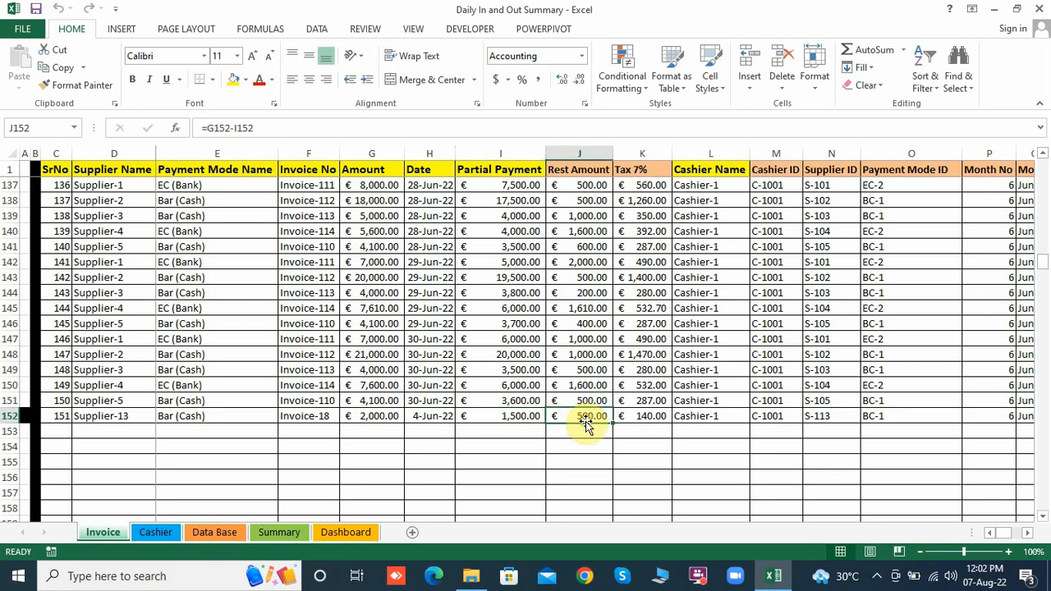
pyautogui.click(642, 419)
pyautogui.click(687, 422)
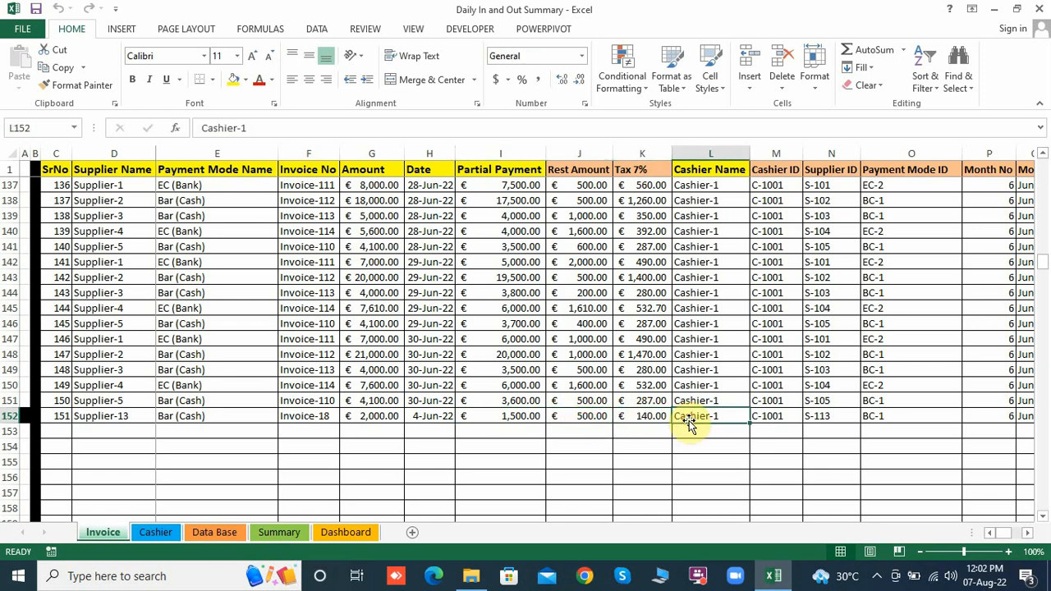
pyautogui.press('Right')
pyautogui.press('Right')
pyautogui.press('Right')
pyautogui.press('Right')
pyautogui.press('Right')
pyautogui.press('Right')
pyautogui.press('Right')
pyautogui.press('Right')
pyautogui.press('Right')
pyautogui.press('Right')
pyautogui.press('Right')
pyautogui.press('Right')
pyautogui.press('Right')
pyautogui.press('Right')
pyautogui.press('Left')
pyautogui.press('Left')
pyautogui.press('Left')
pyautogui.press('Left')
pyautogui.press('Left')
pyautogui.press('Left')
pyautogui.press('Left')
pyautogui.press('Left')
pyautogui.press('Left')
pyautogui.press('Left')
pyautogui.press('Left')
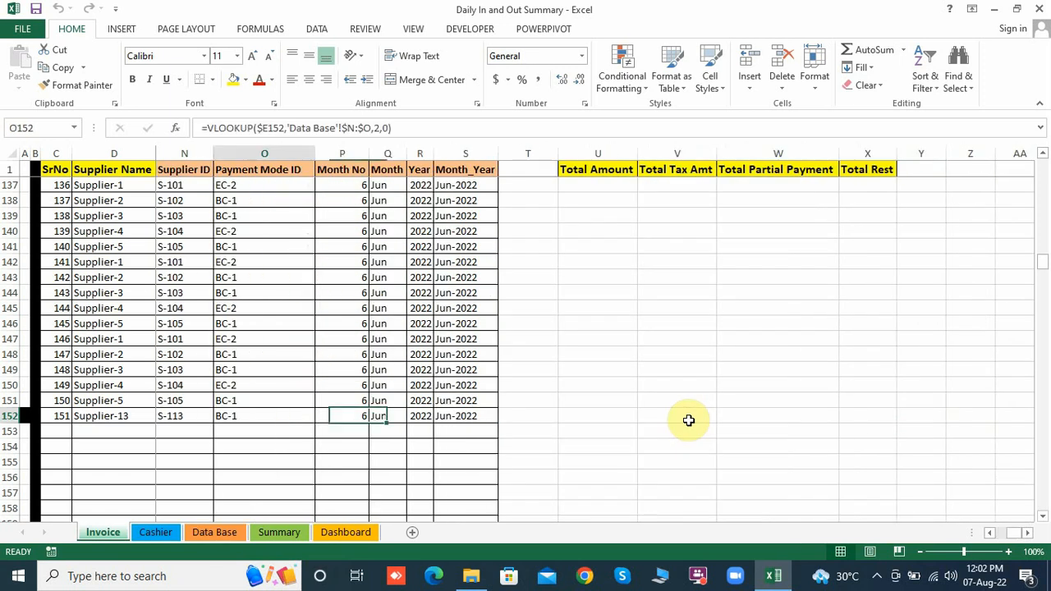
pyautogui.press('Home')
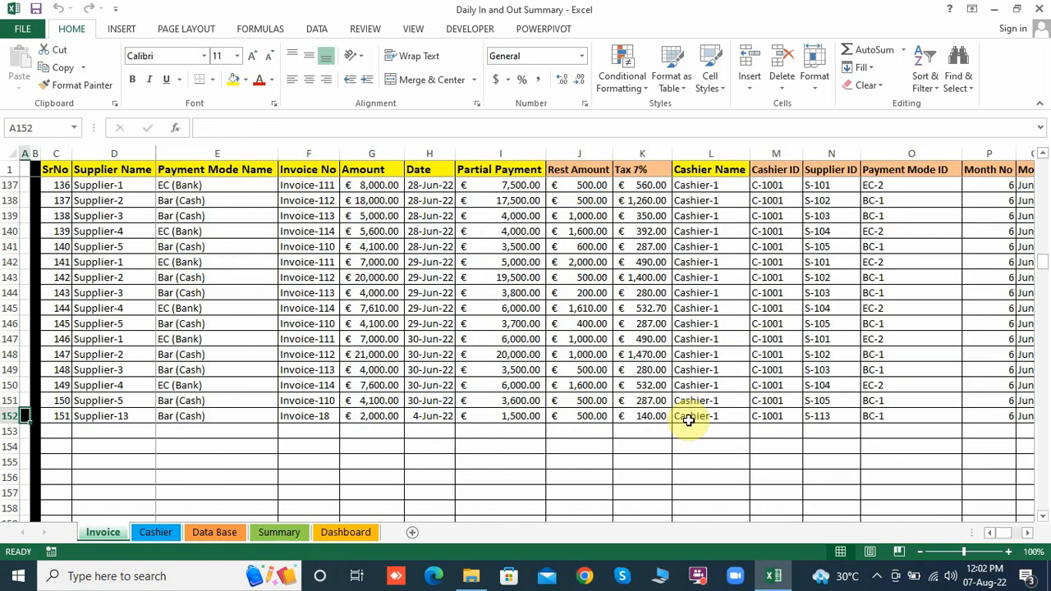
pyautogui.click(335, 502)
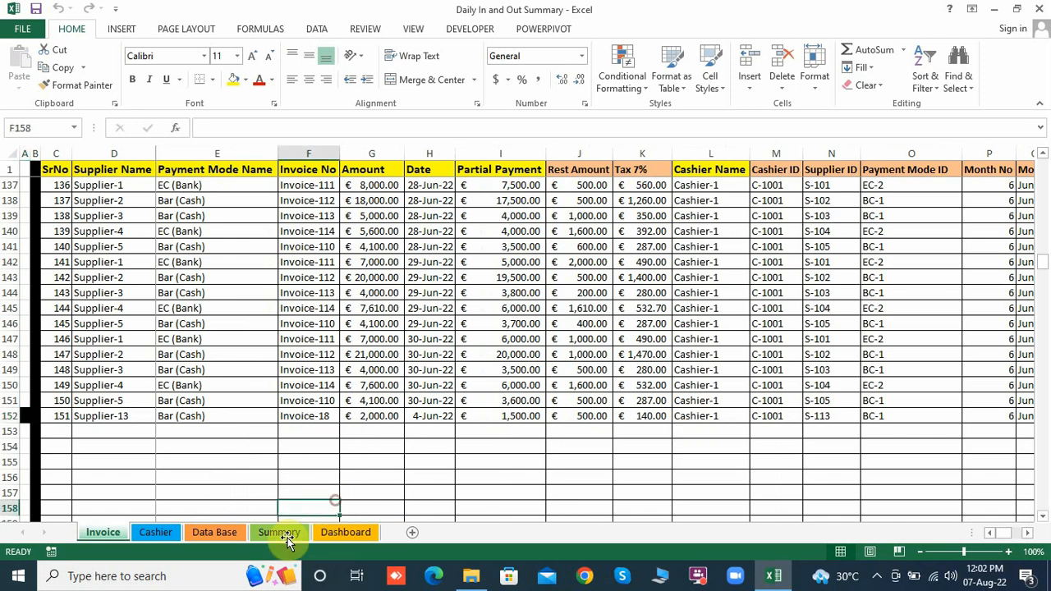
# Step: Look over the Cashier sheet and the Data Base sheet's supplier, cashier and payment mode lists, returning to the Dashboard
pyautogui.click(156, 533)
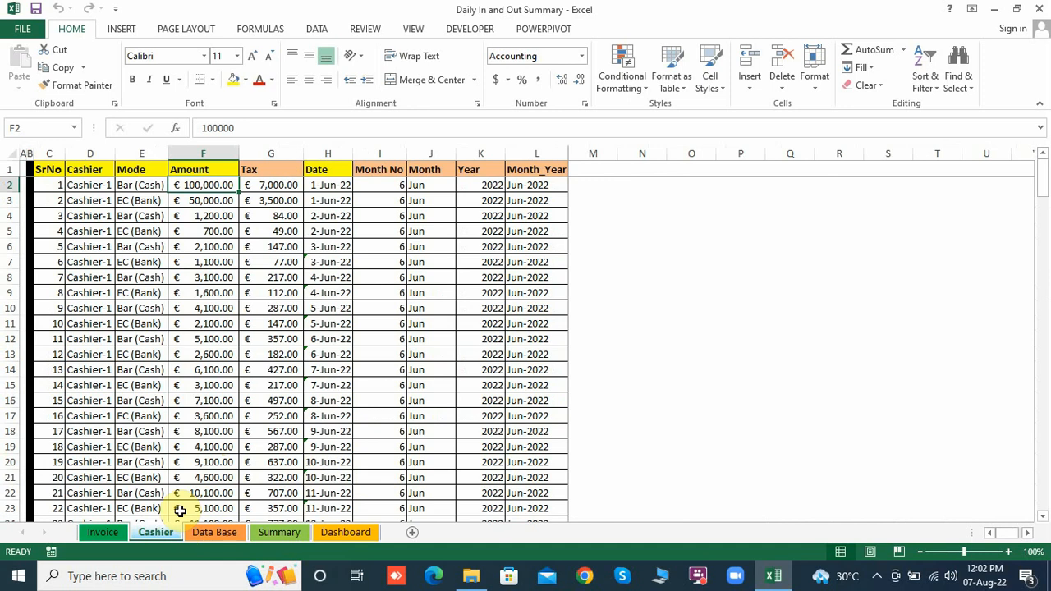
pyautogui.click(335, 533)
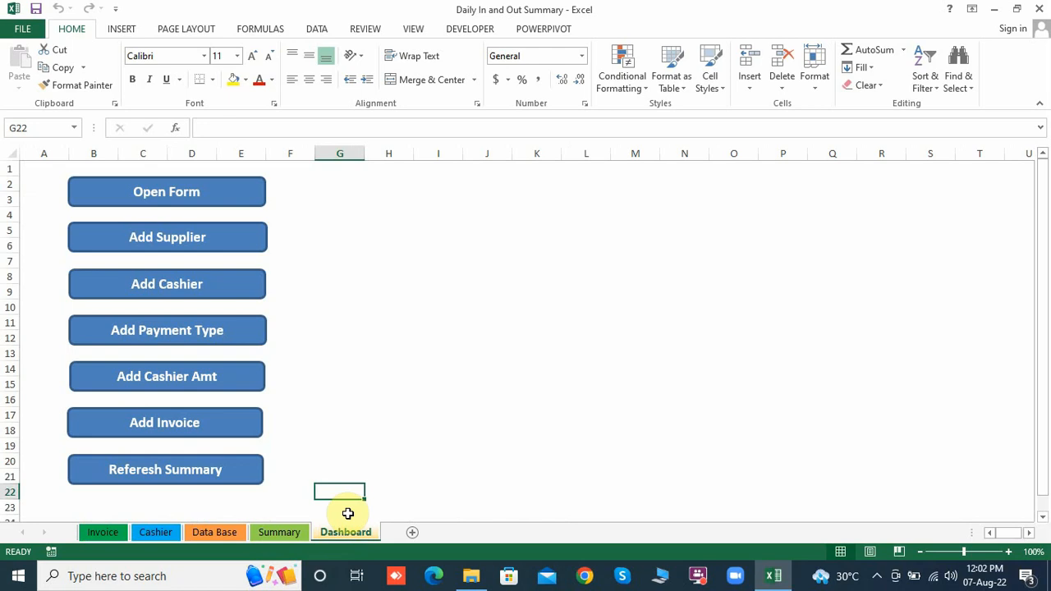
pyautogui.click(387, 450)
pyautogui.click(319, 324)
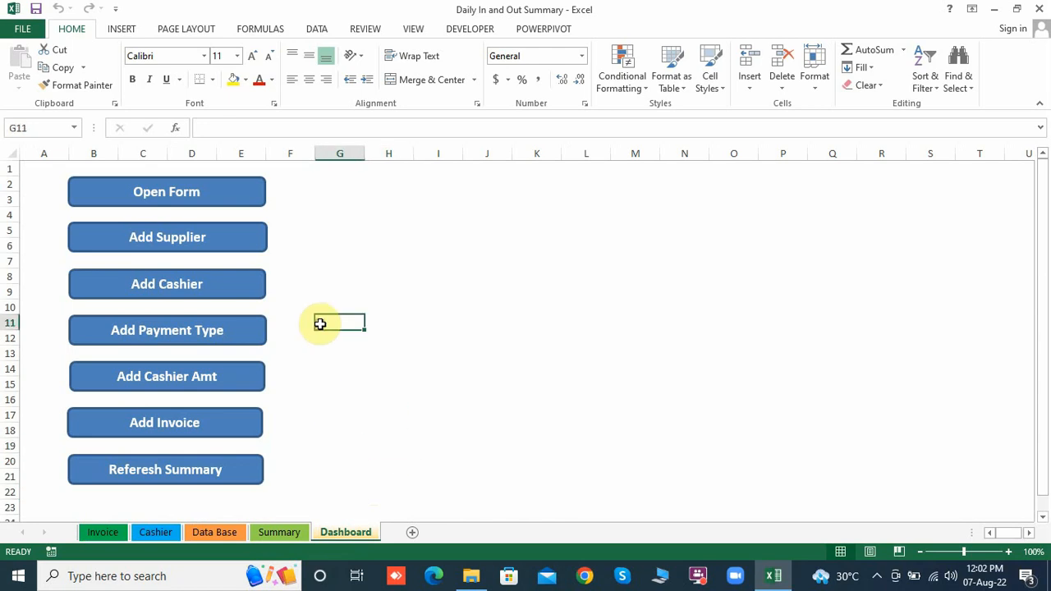
pyautogui.click(317, 474)
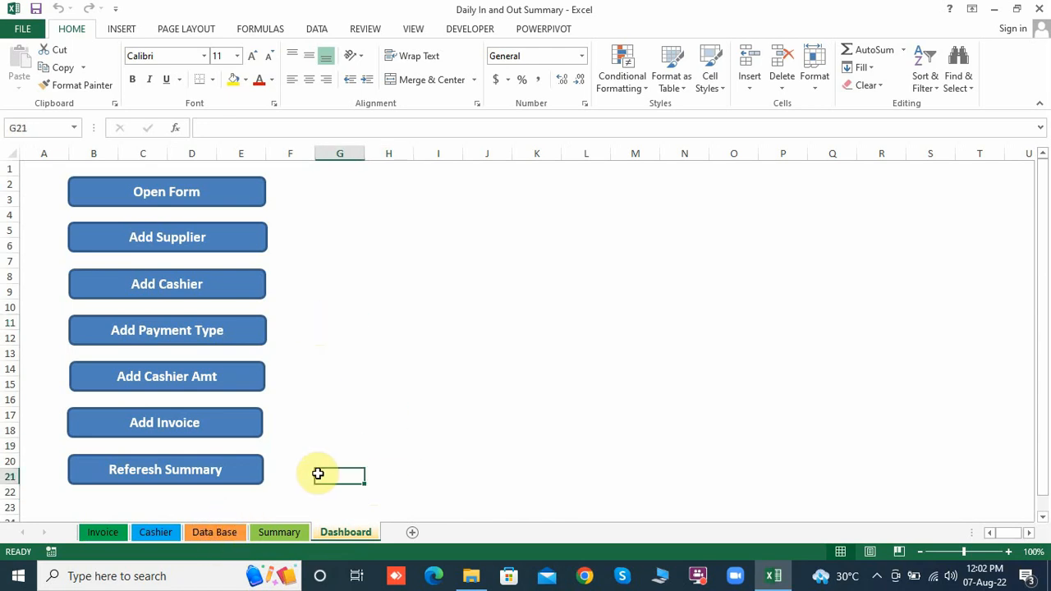
pyautogui.click(270, 537)
pyautogui.click(230, 533)
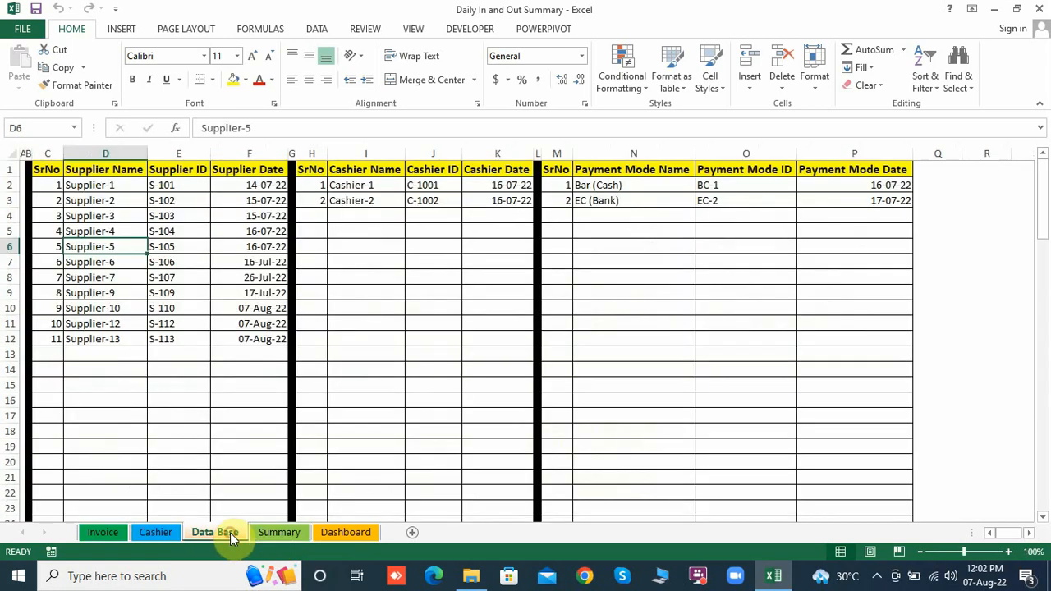
pyautogui.click(367, 323)
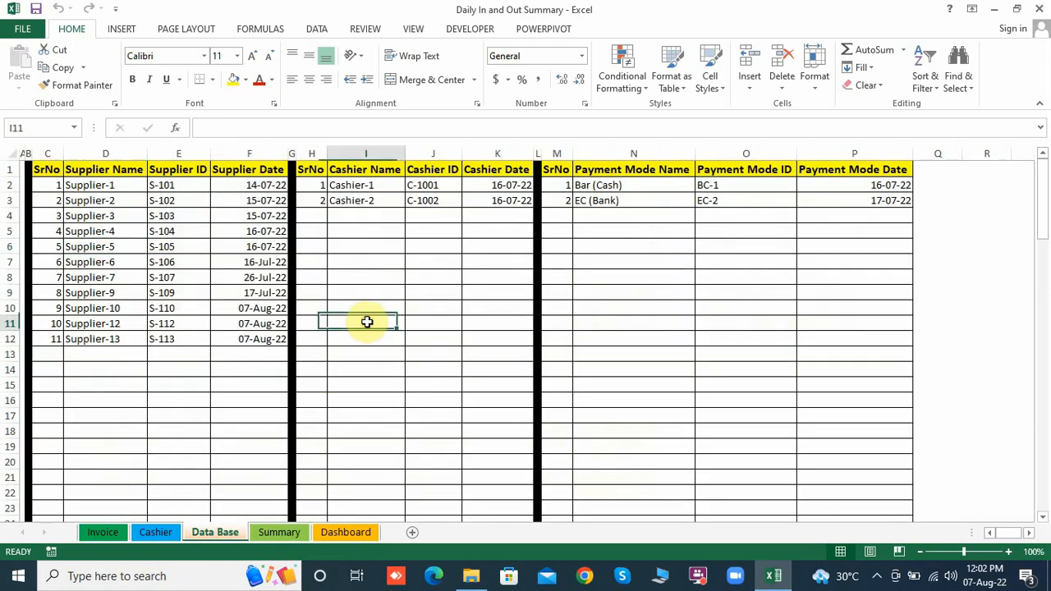
pyautogui.click(358, 534)
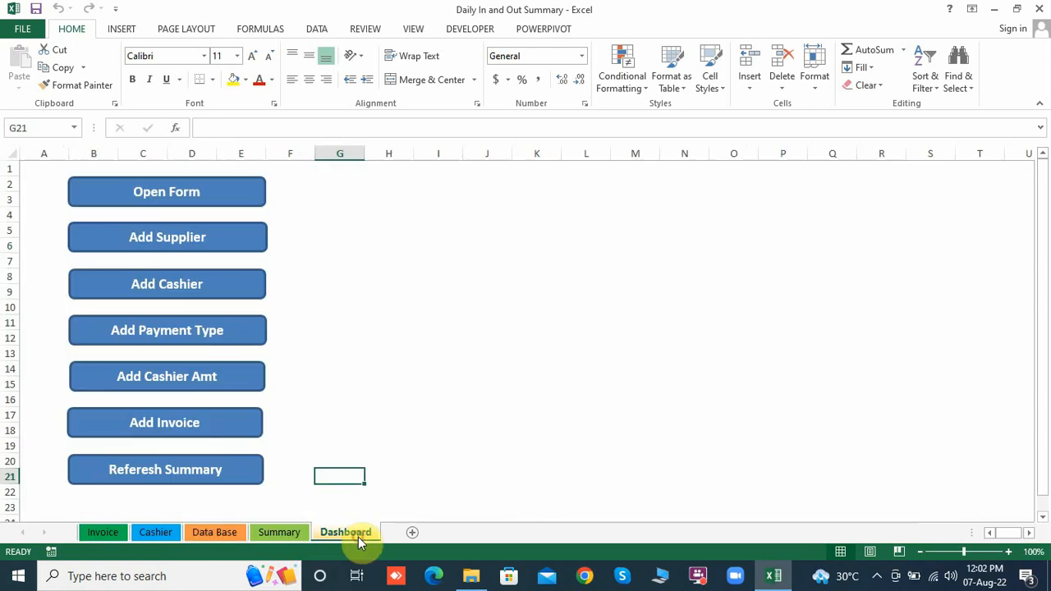
# Step: Open the Sales Invoice form from the Dashboard, view its Supplier form, and close both forms
pyautogui.click(217, 199)
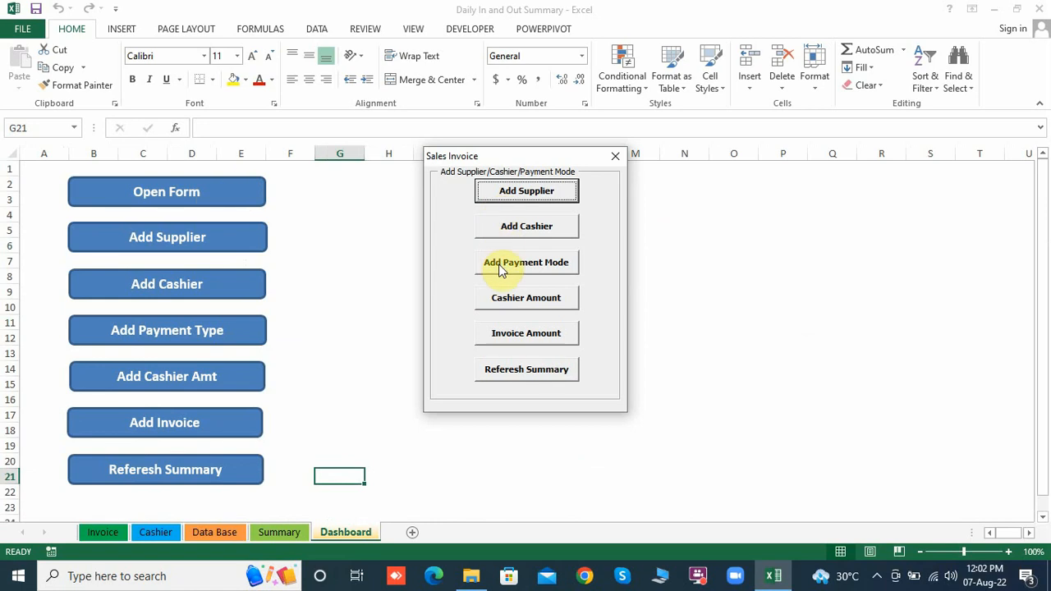
pyautogui.click(526, 197)
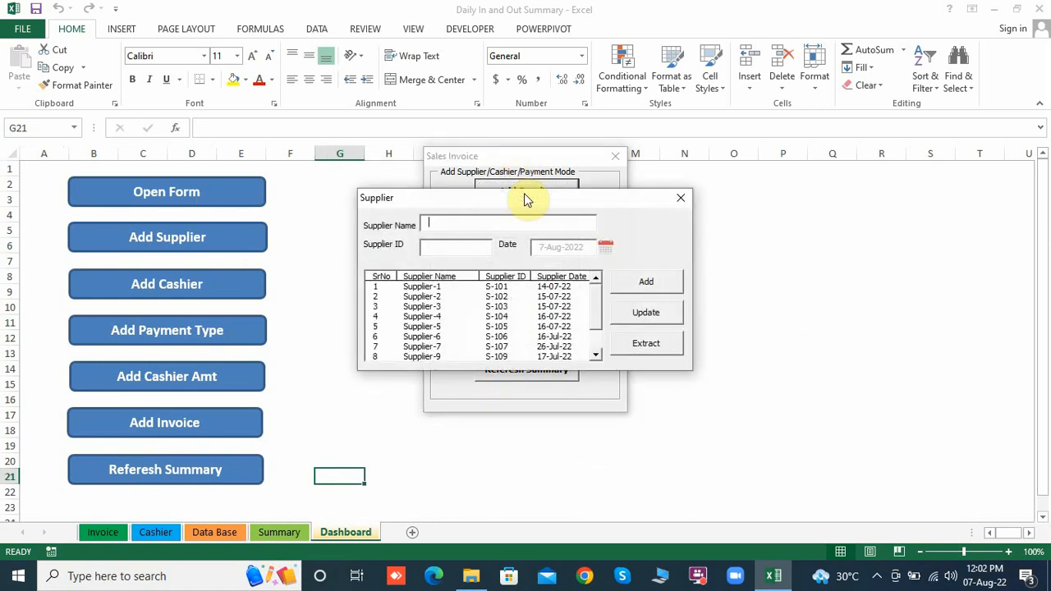
pyautogui.click(682, 202)
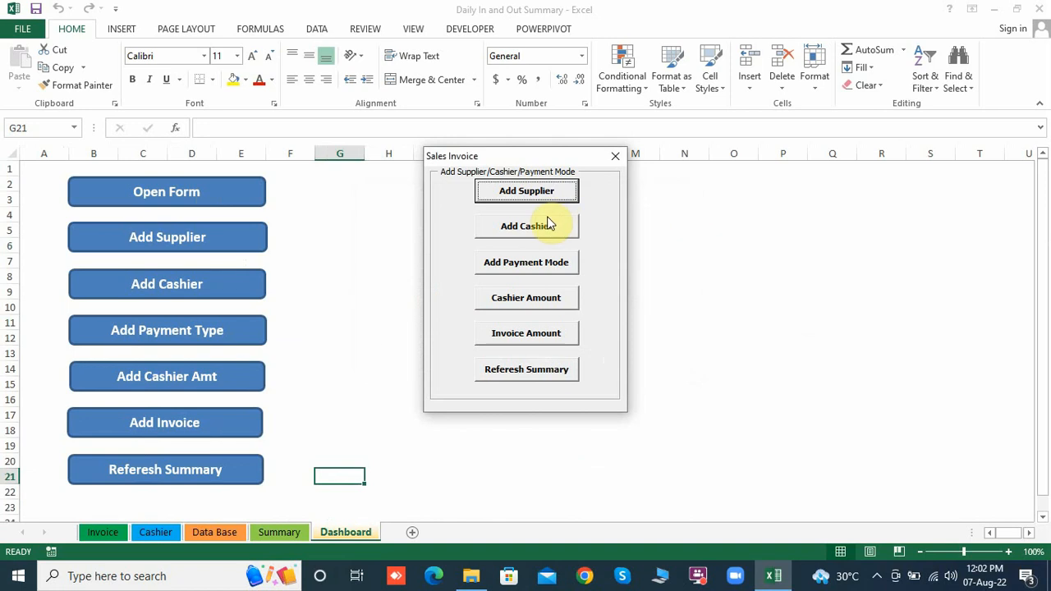
pyautogui.click(614, 157)
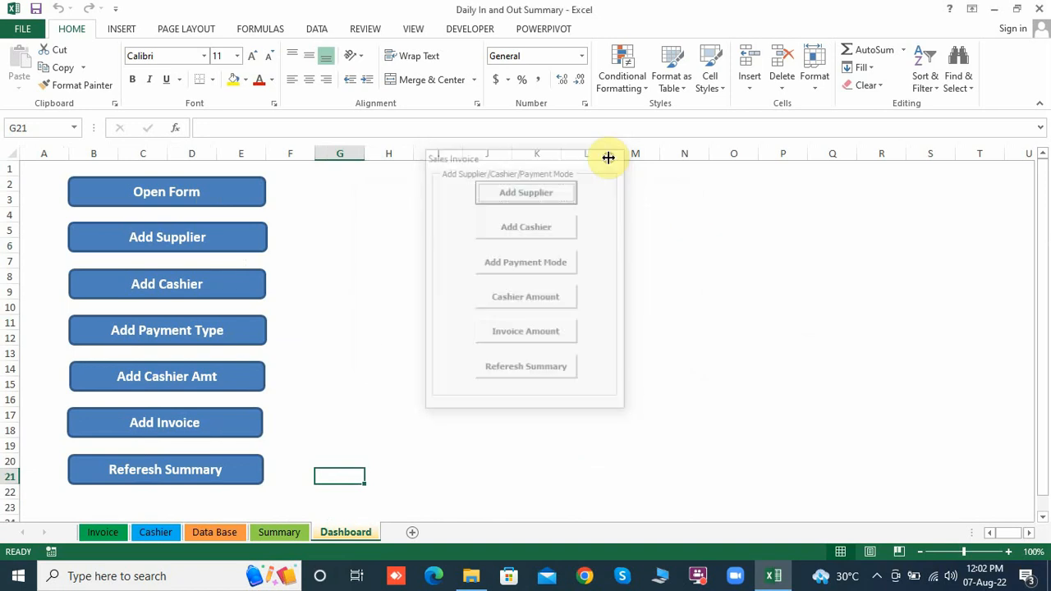
pyautogui.click(400, 305)
pyautogui.click(339, 473)
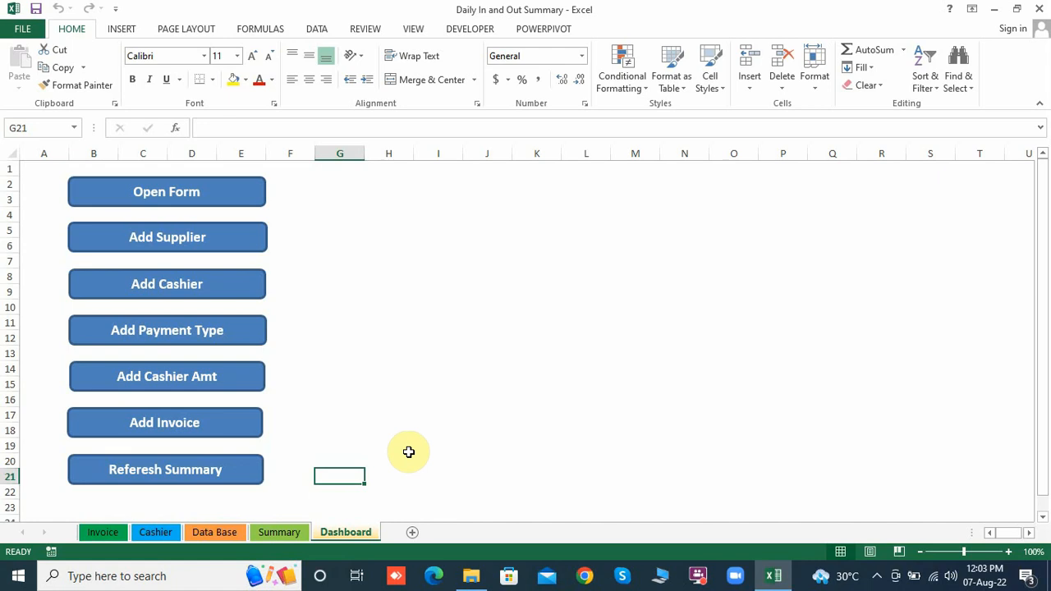
# Step: Open the Visual Basic editor and view the frm_Cashier form and its code in a maximized window
pyautogui.hotkey('alt', 'F11')
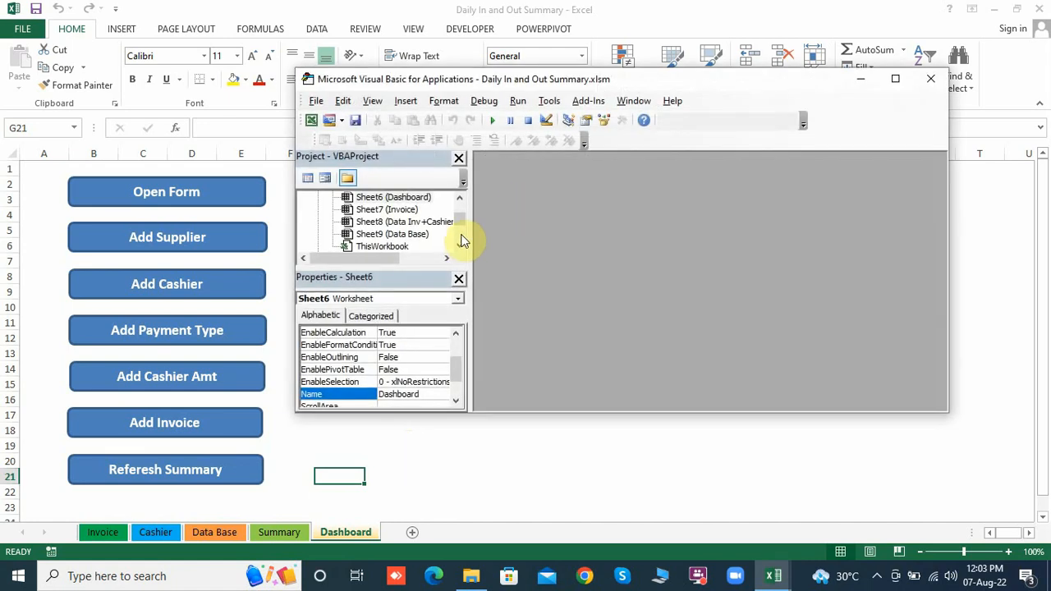
pyautogui.click(460, 244)
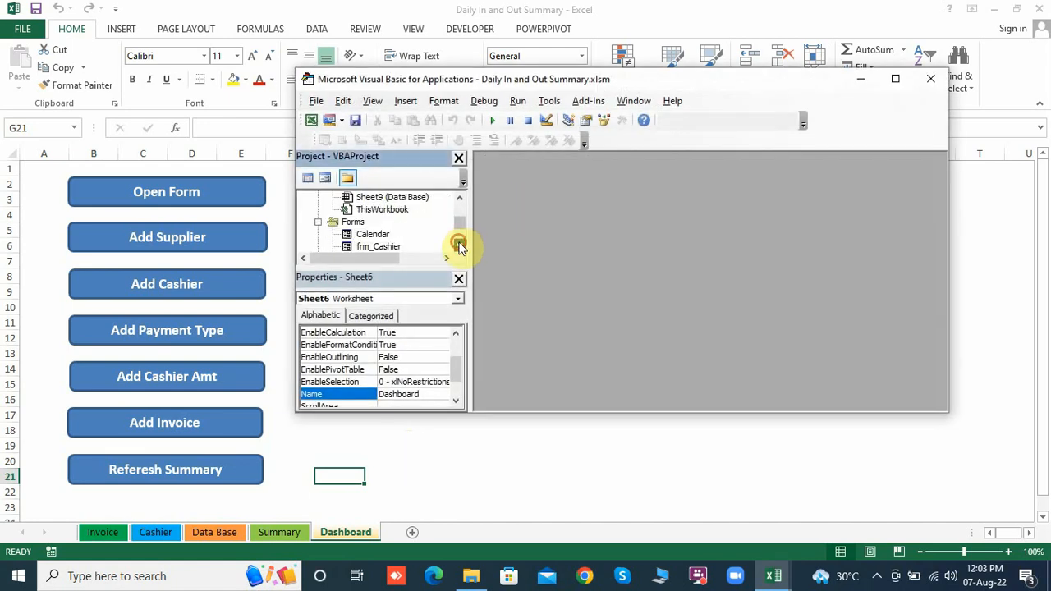
pyautogui.doubleClick(375, 246)
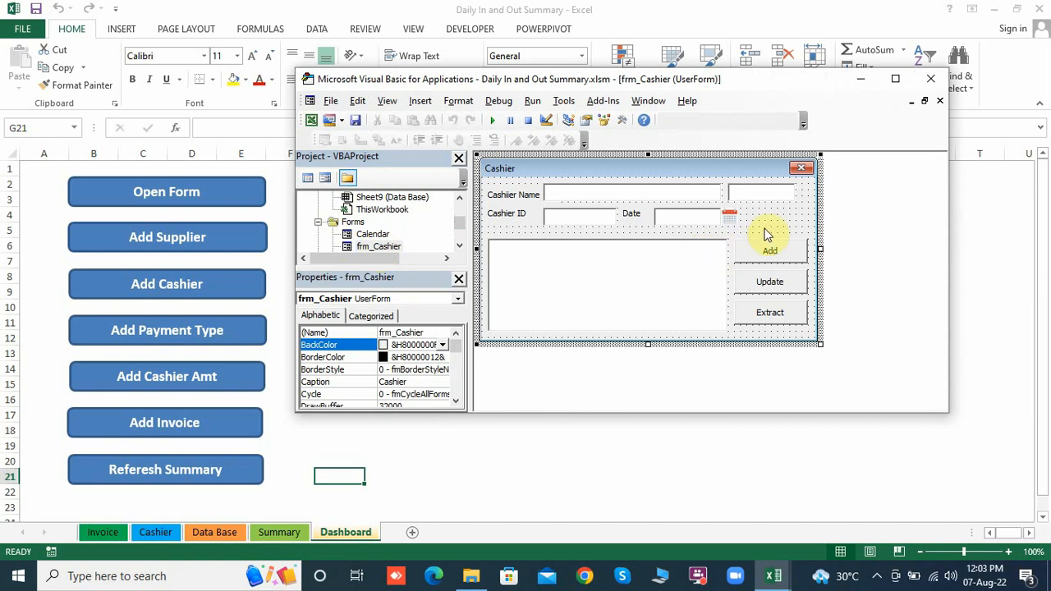
pyautogui.doubleClick(765, 228)
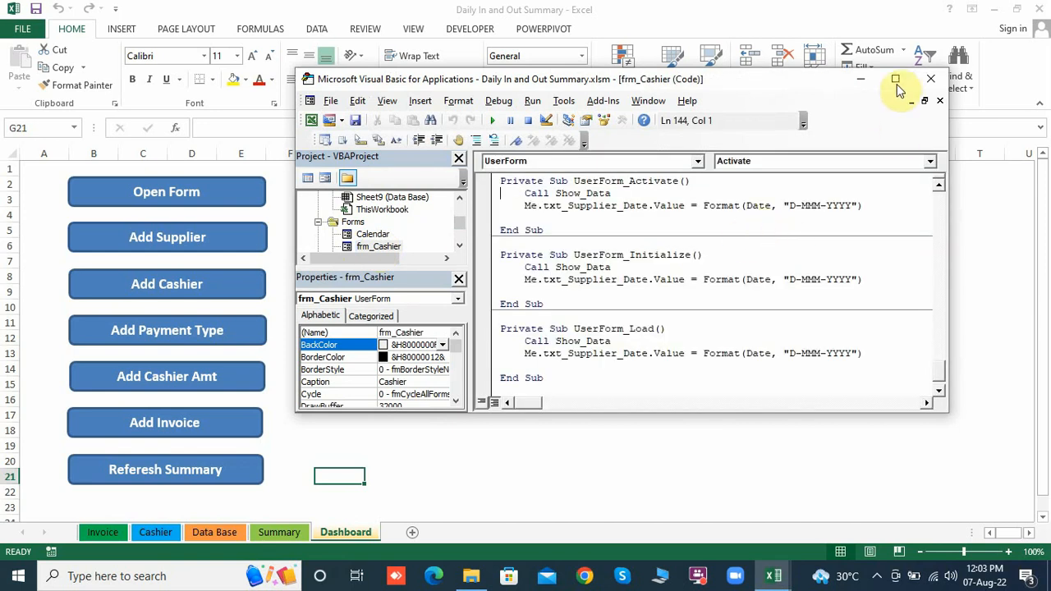
pyautogui.click(896, 79)
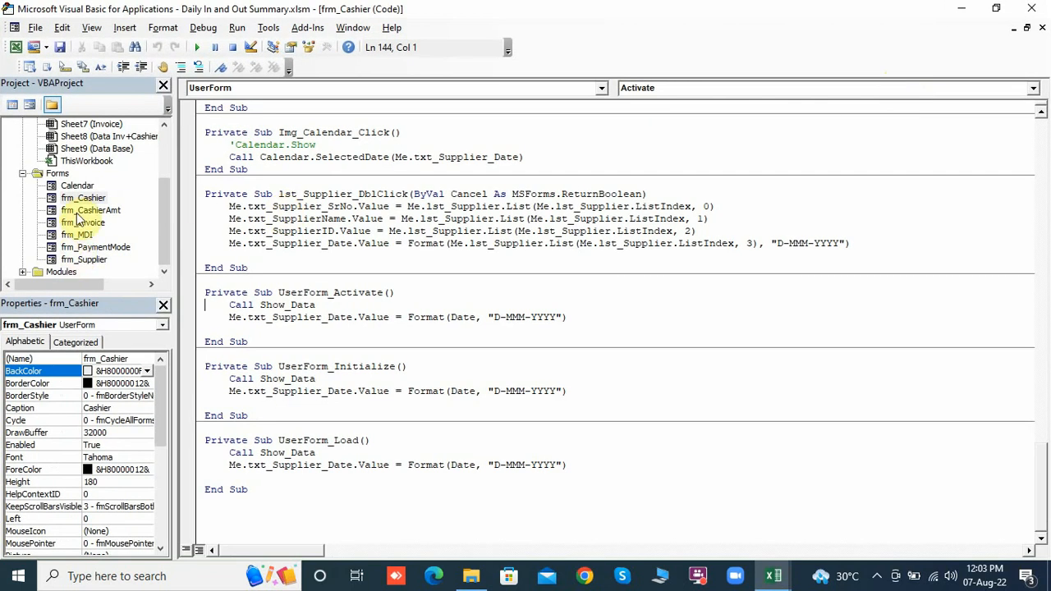
# Step: View the design and code of the frm_MDI and frm_PaymentMode forms
pyautogui.doubleClick(78, 236)
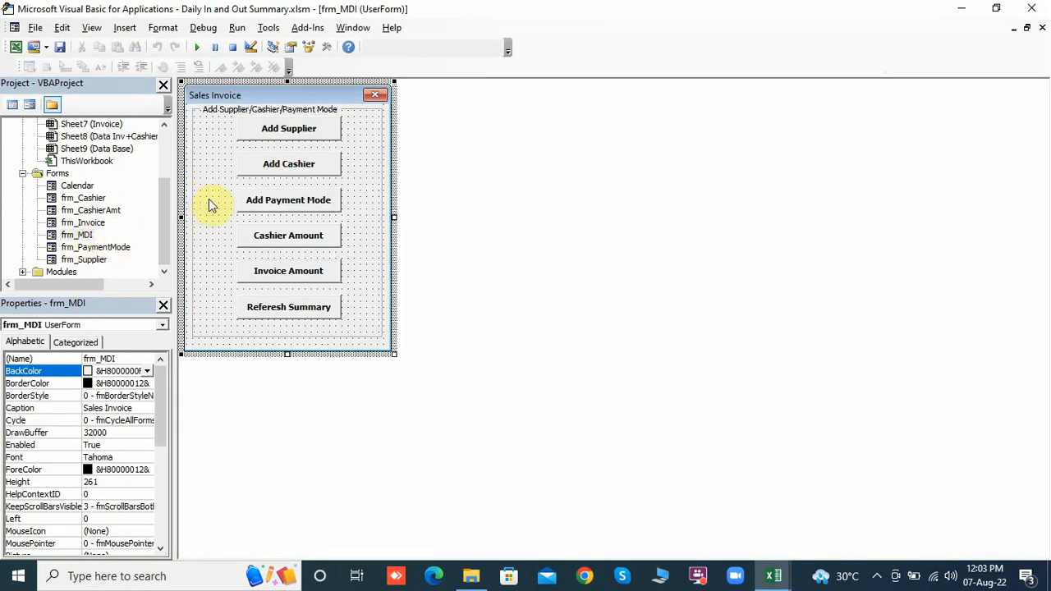
pyautogui.doubleClick(208, 199)
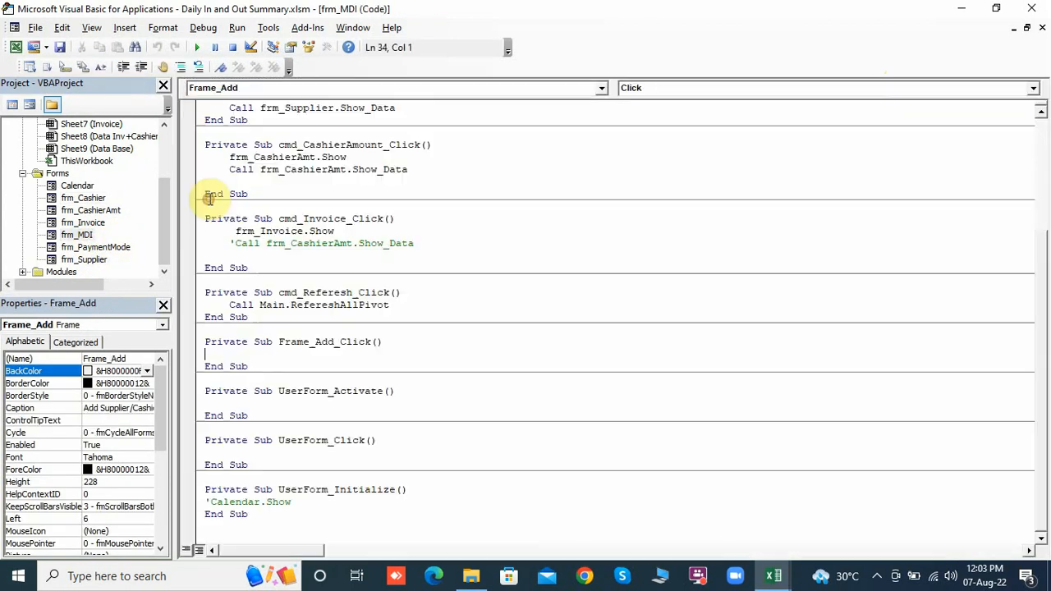
pyautogui.doubleClick(109, 250)
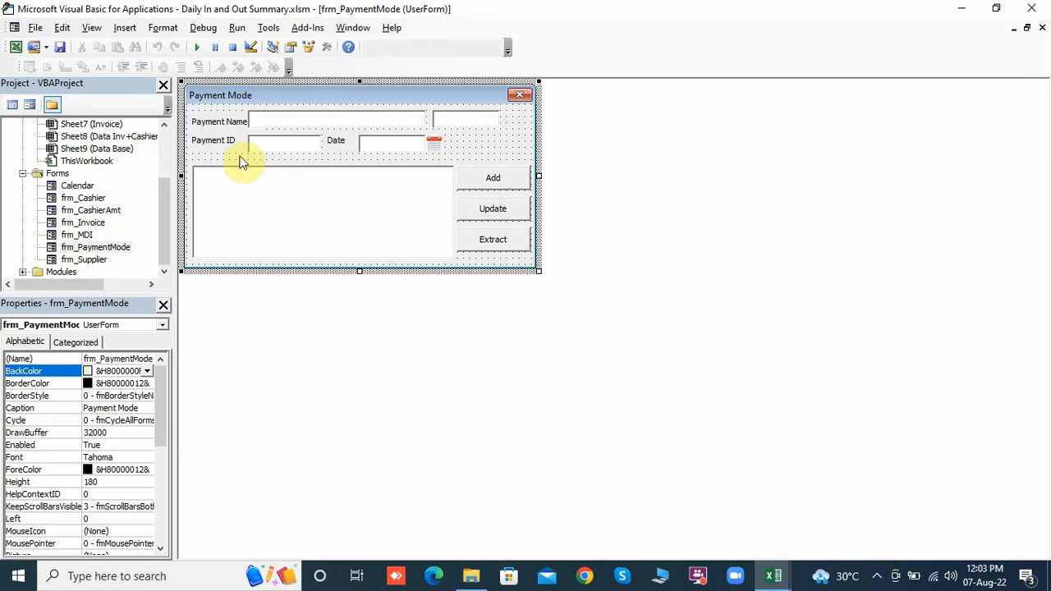
pyautogui.doubleClick(238, 160)
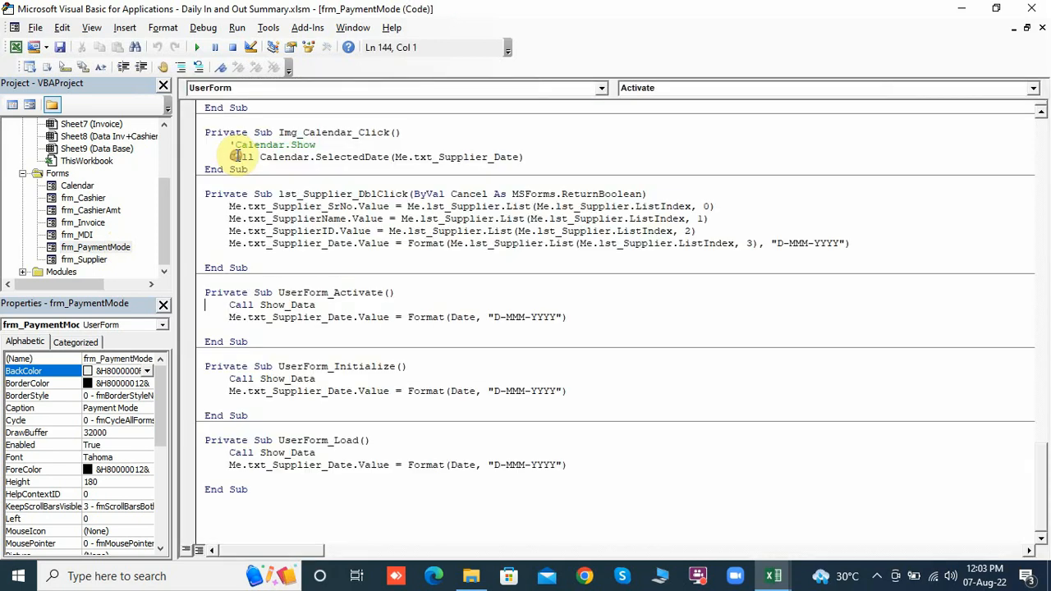
# Step: View the frm_Cashier form's design and code again, and open the code of the Main module
pyautogui.click(82, 199)
pyautogui.doubleClick(82, 200)
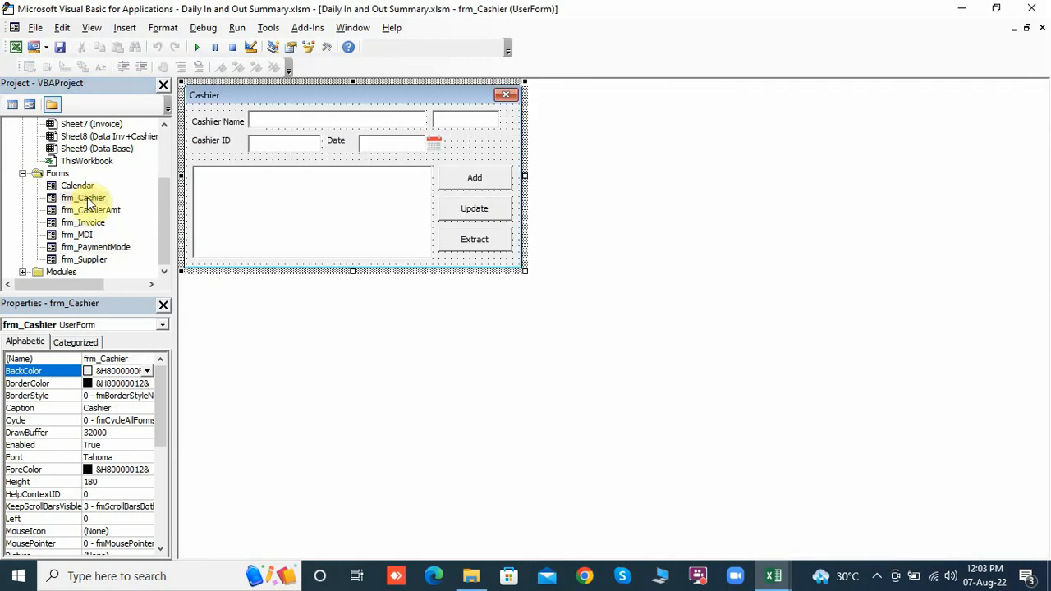
pyautogui.doubleClick(228, 164)
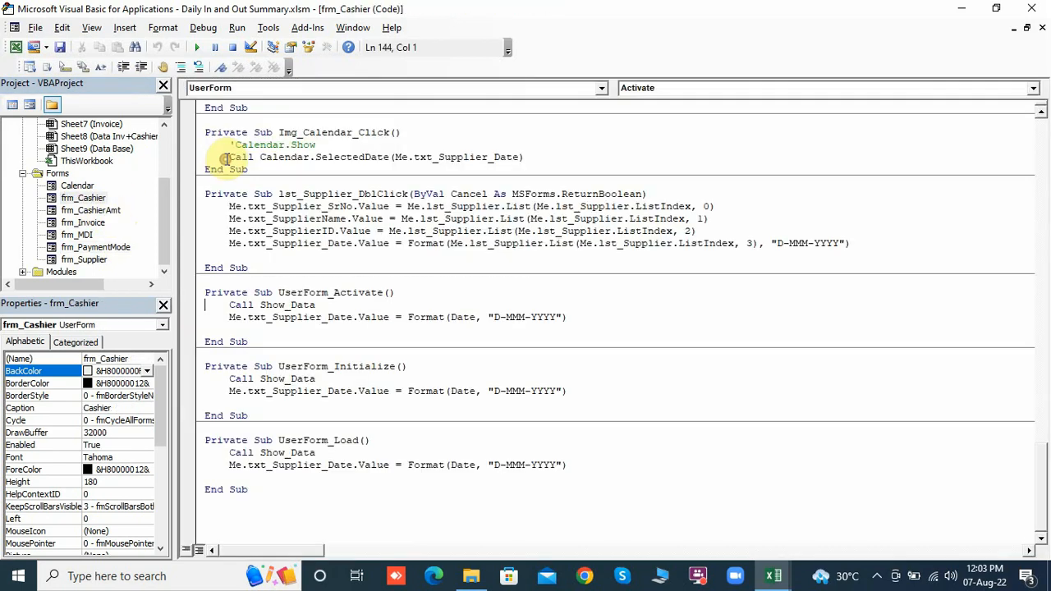
pyautogui.click(23, 272)
pyautogui.doubleClick(67, 272)
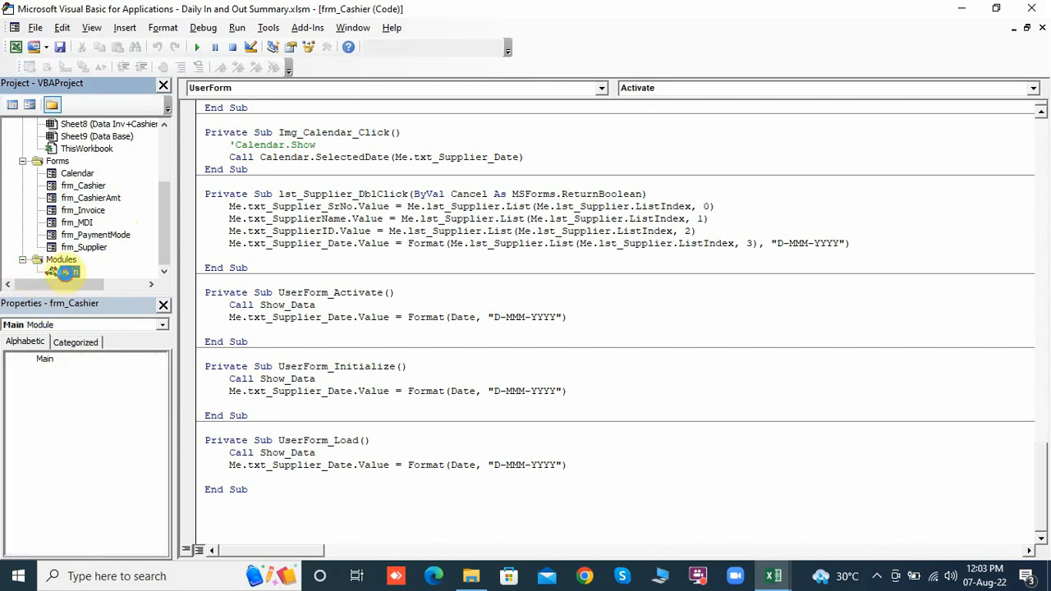
pyautogui.click(398, 269)
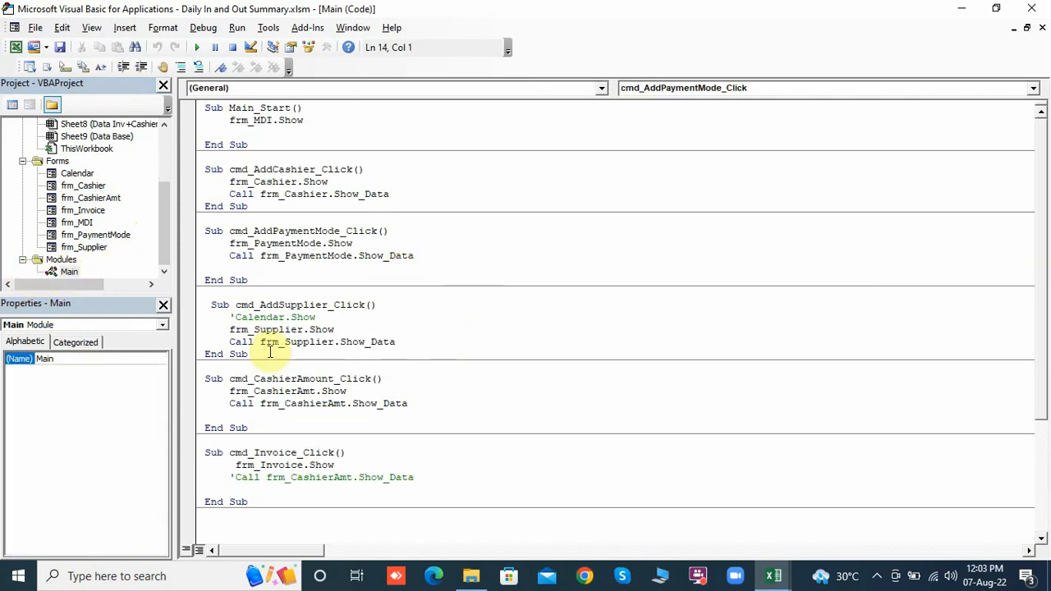
# Step: View the frm_CashierAmt form's design and close the Visual Basic editor, returning to the Dashboard sheet
pyautogui.doubleClick(112, 198)
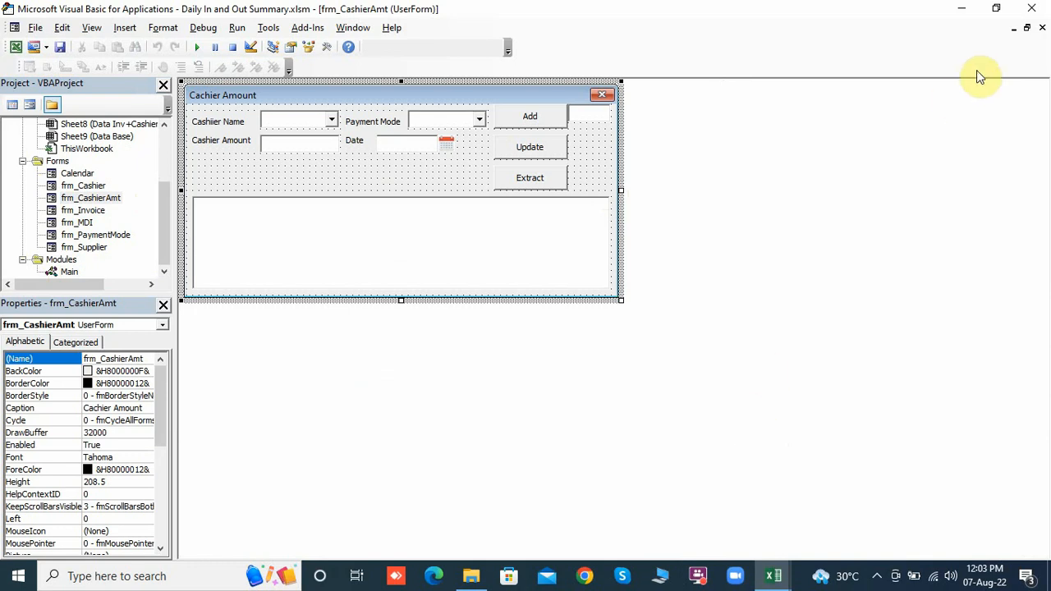
pyautogui.click(1041, 8)
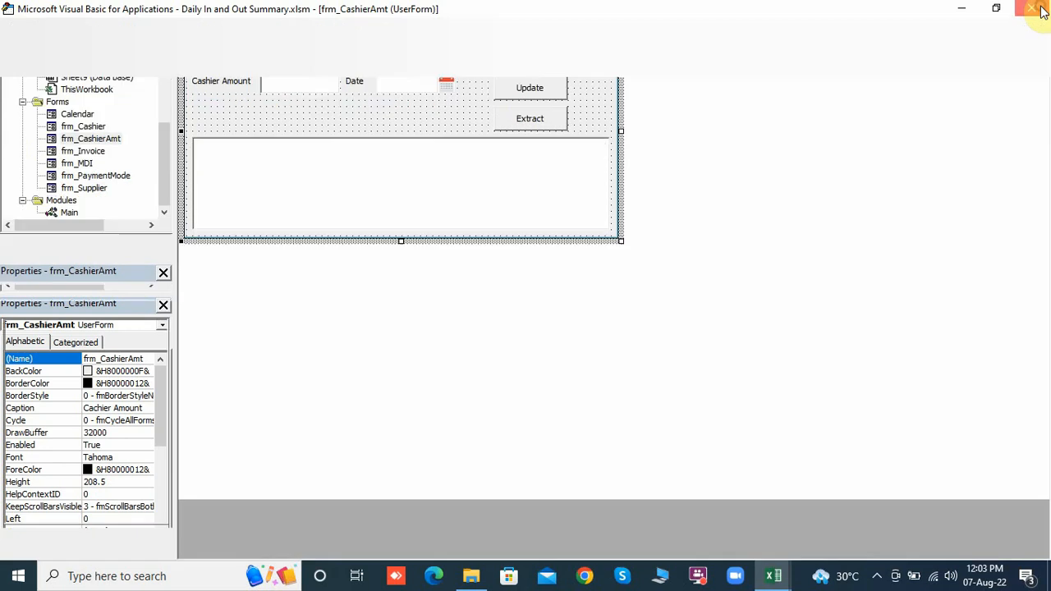
pyautogui.click(558, 322)
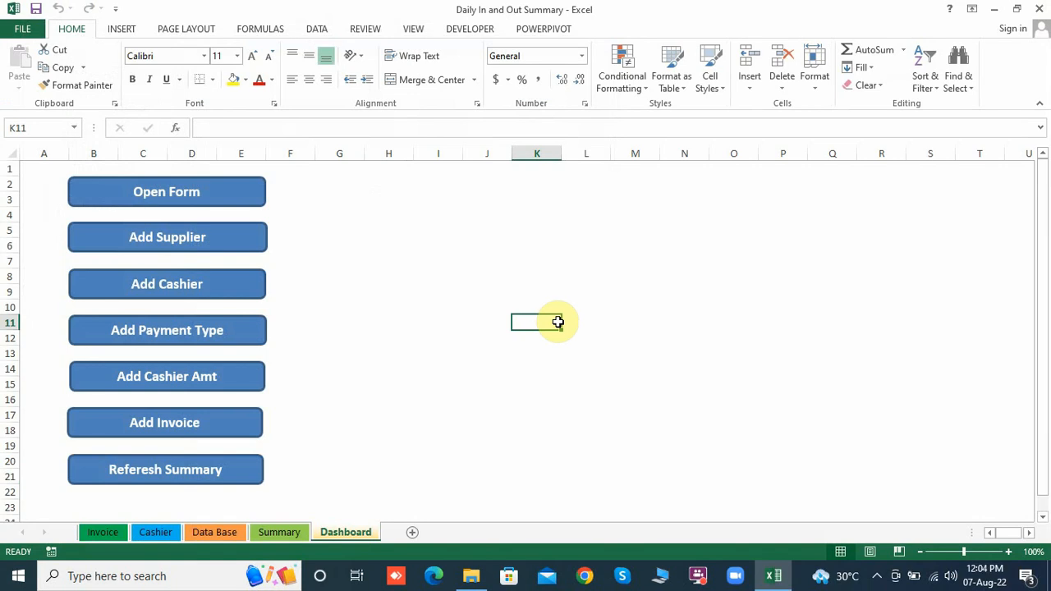
pyautogui.click(391, 370)
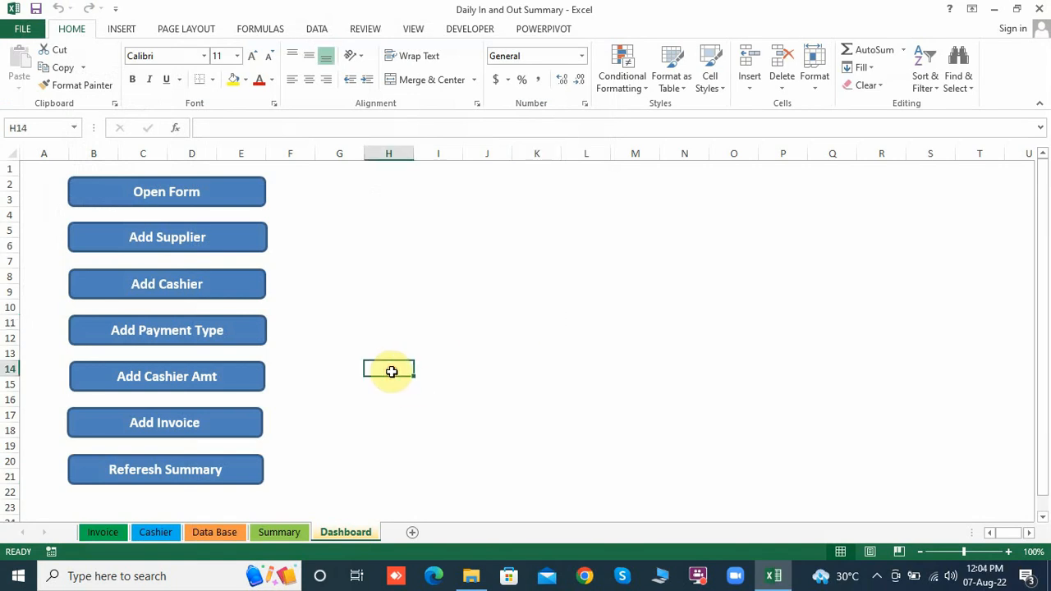
pyautogui.press('Up')
pyautogui.hotkey('ctrl', 'Up')
pyautogui.press('Left')
pyautogui.press('Left')
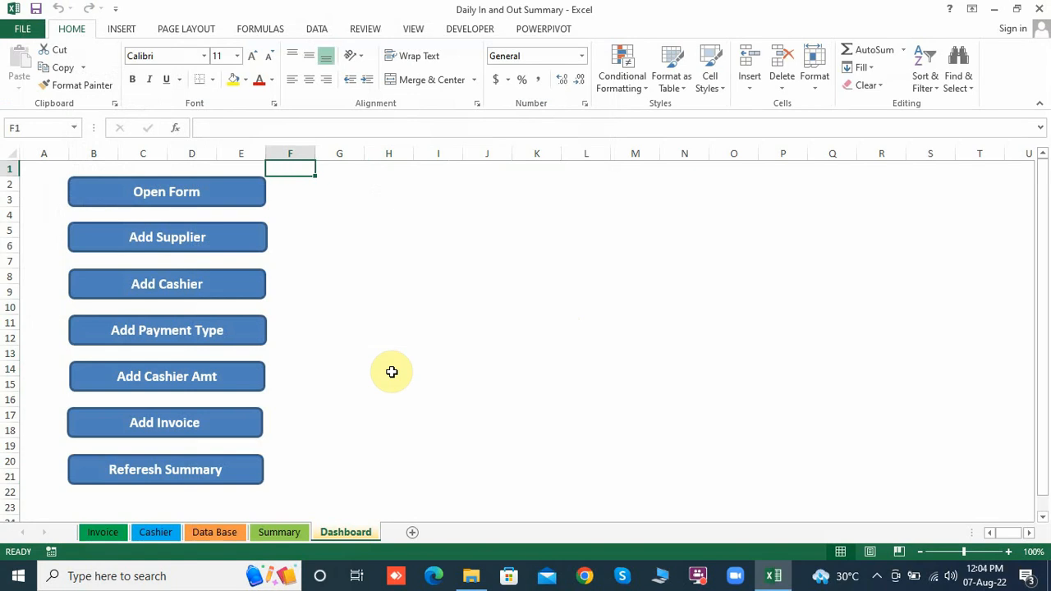
pyautogui.hotkey('ctrl', 'Left')
pyautogui.press('Right')
pyautogui.press('Down')
pyautogui.press('Down')
pyautogui.press('Down')
pyautogui.press('Down')
pyautogui.press('Down')
pyautogui.press('Down')
pyautogui.press('Down')
pyautogui.press('Down')
pyautogui.press('Down')
pyautogui.press('Down')
pyautogui.press('Down')
pyautogui.press('Down')
pyautogui.press('Down')
pyautogui.press('Down')
pyautogui.press('Down')
pyautogui.press('Down')
pyautogui.press('Down')
pyautogui.press('Down')
pyautogui.press('Down')
pyautogui.press('Down')
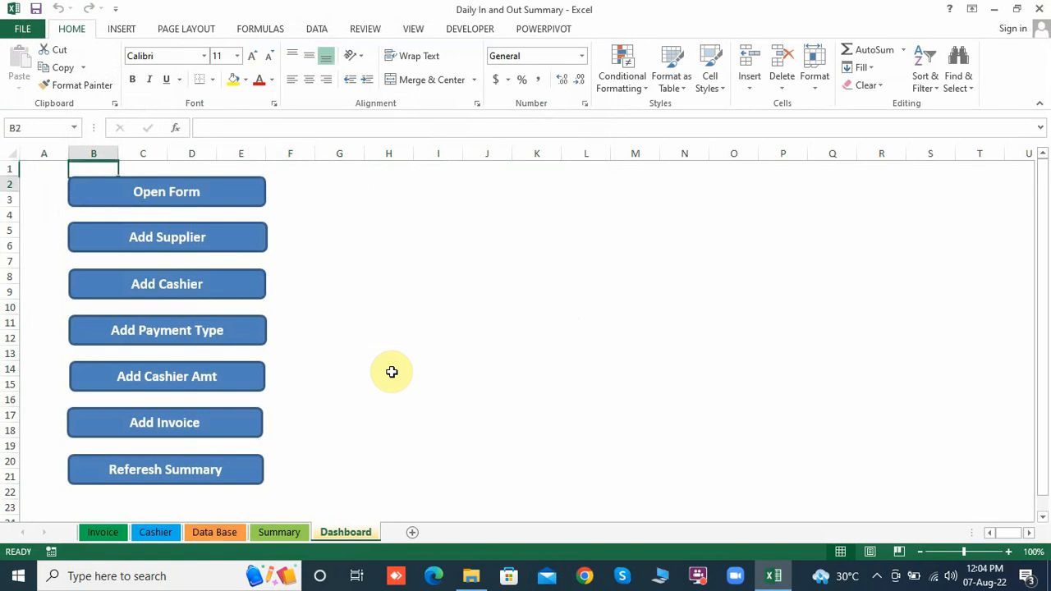
pyautogui.press('Up')
pyautogui.press('Up')
pyautogui.press('Up')
pyautogui.press('Up')
pyautogui.press('Up')
pyautogui.press('Up')
pyautogui.press('Up')
pyautogui.press('Up')
pyautogui.press('Up')
pyautogui.press('Up')
pyautogui.press('Up')
pyautogui.press('Up')
pyautogui.press('Up')
pyautogui.press('Up')
pyautogui.press('Up')
pyautogui.press('Up')
pyautogui.press('Up')
pyautogui.press('Up')
pyautogui.press('Up')
pyautogui.press('Up')
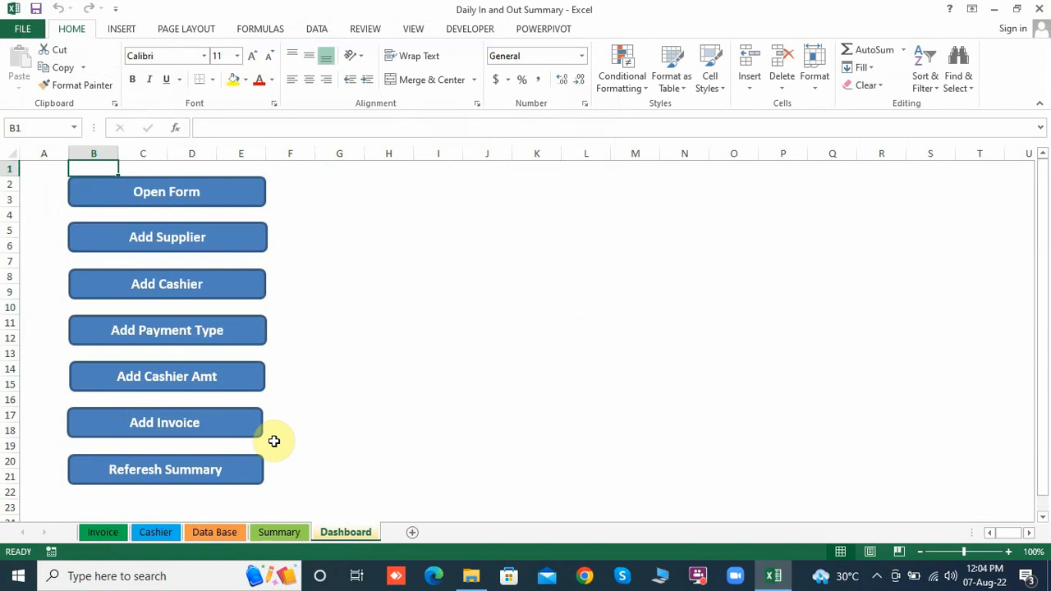
pyautogui.click(321, 448)
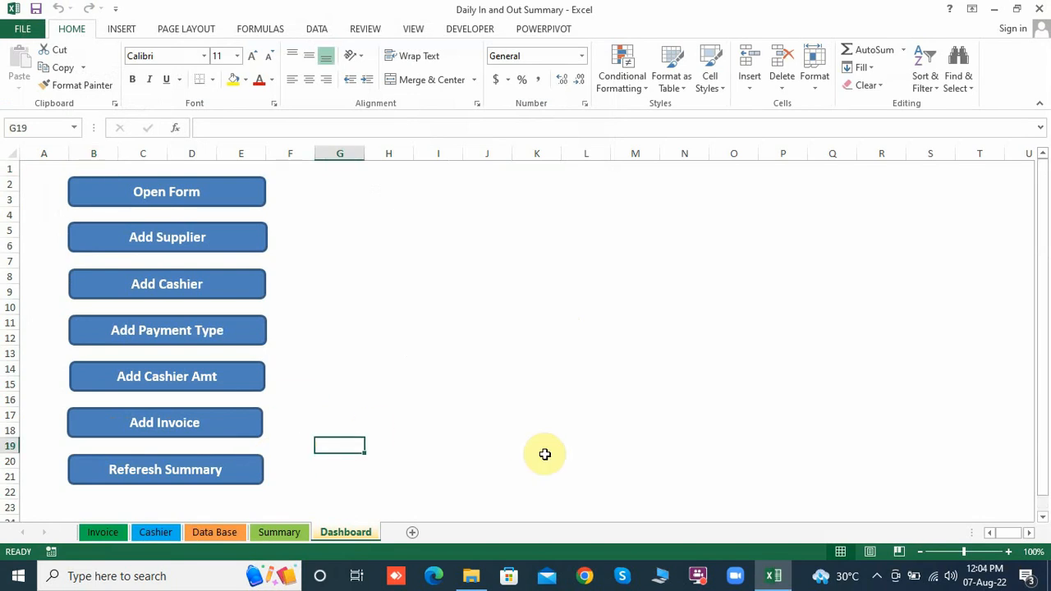